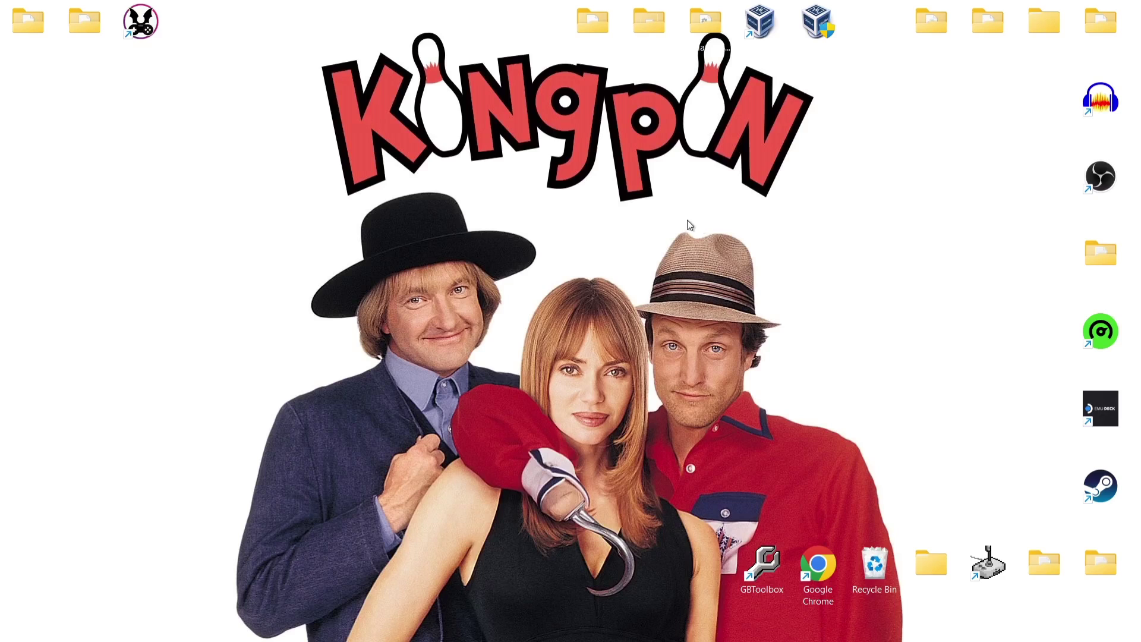
# Restore the RetroBat Wiki's Atari 800 page and highlight the ATARIXL.ROM and ATARIBAS.ROM BIOS rows.
pyautogui.click(630, 634)
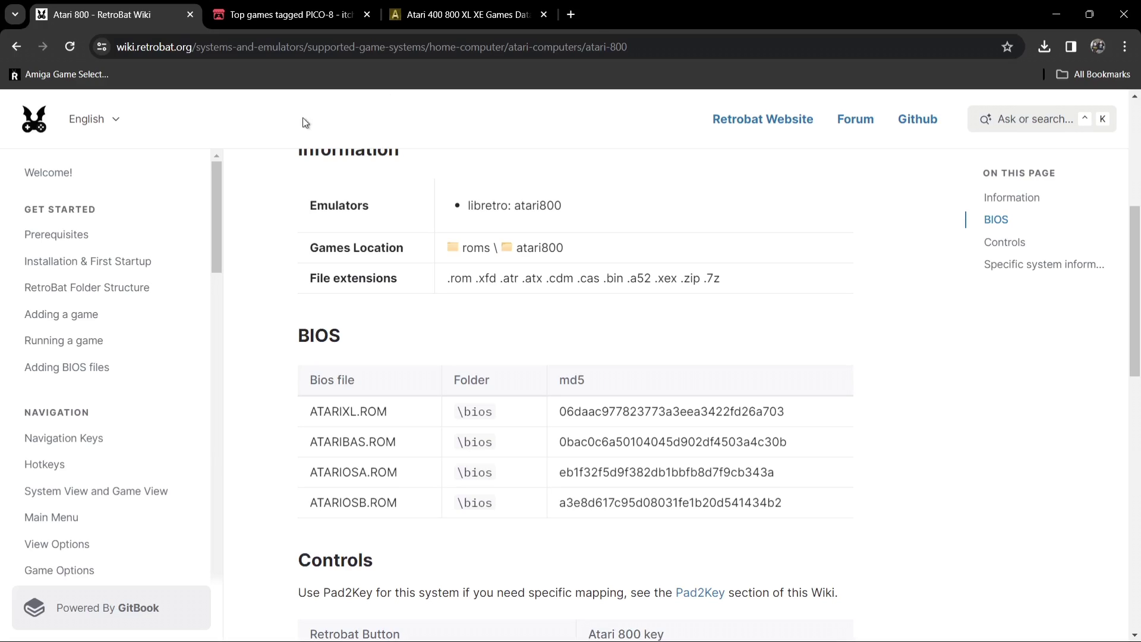
pyautogui.moveTo(312, 411); pyautogui.dragTo(397, 443)
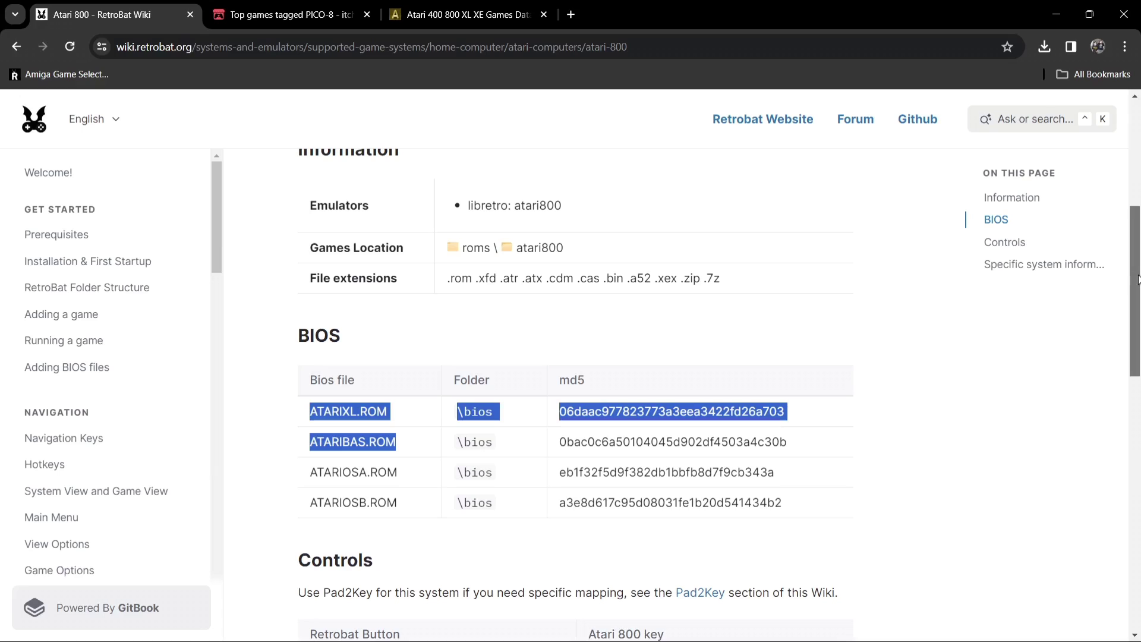
pyautogui.moveTo(1138, 279); pyautogui.dragTo(1139, 239)
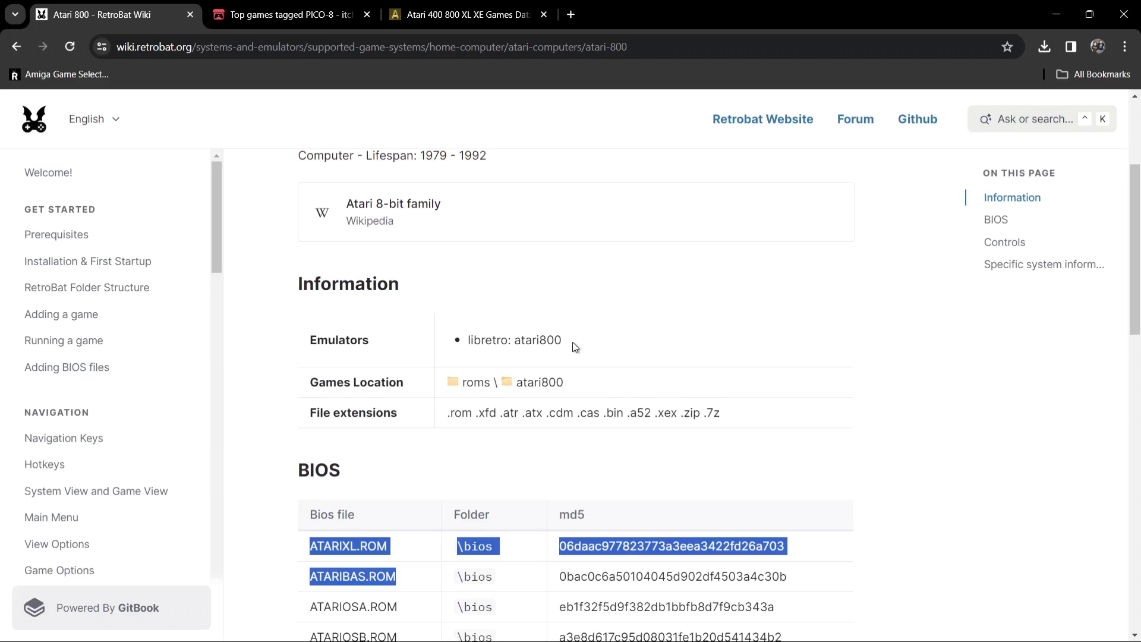
# Highlight the libretro atari800 emulator and extensions like .rom and .xex, then scroll to Controls.
pyautogui.moveTo(489, 342); pyautogui.dragTo(556, 344)
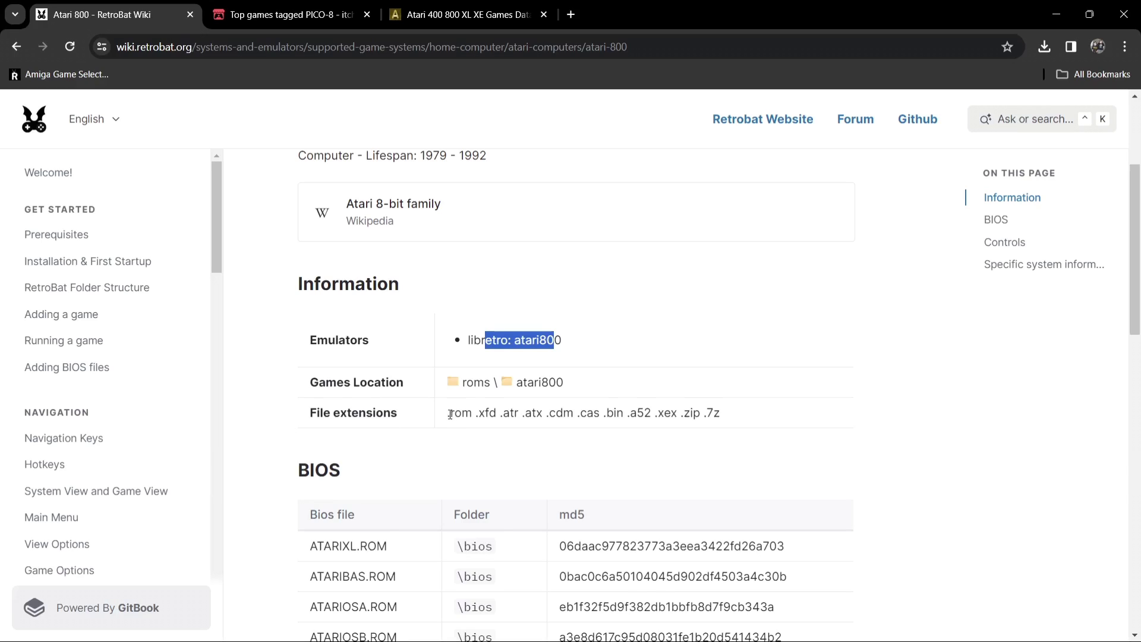
pyautogui.moveTo(449, 413); pyautogui.dragTo(736, 421)
pyautogui.click(734, 416)
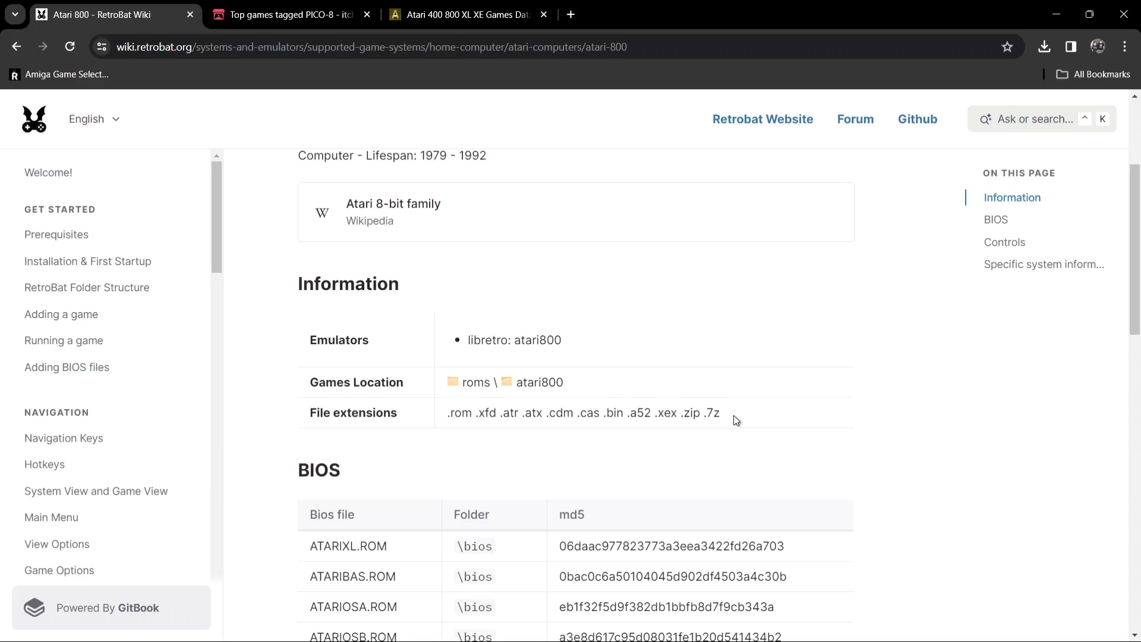
pyautogui.moveTo(658, 412); pyautogui.dragTo(678, 413)
pyautogui.click(677, 413)
pyautogui.moveTo(479, 413); pyautogui.dragTo(665, 416)
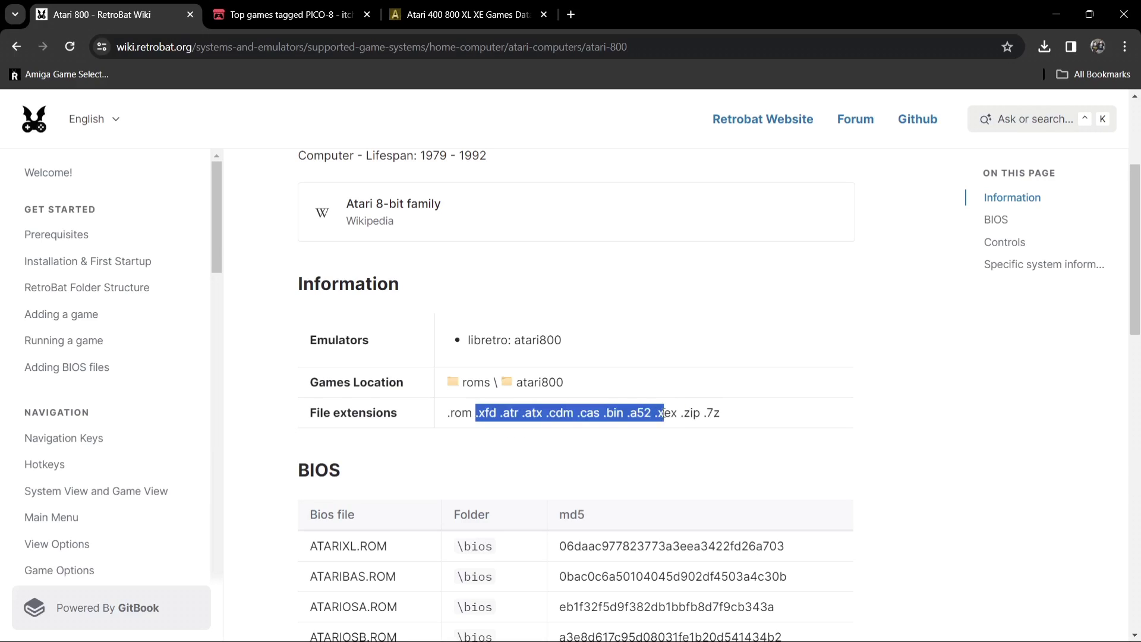
pyautogui.click(539, 415)
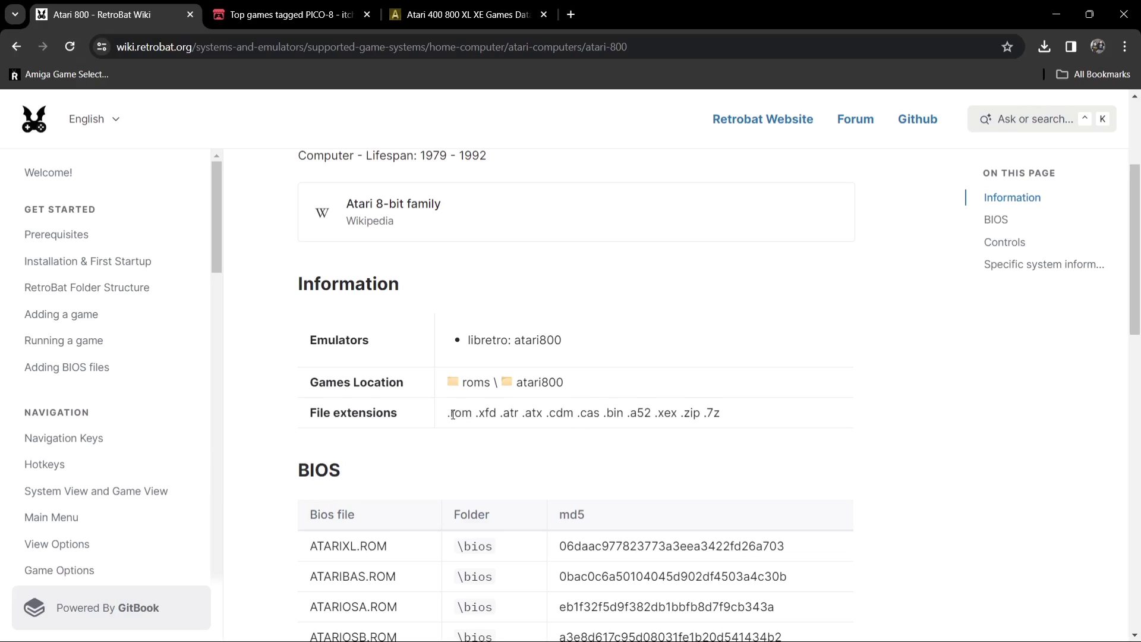
pyautogui.moveTo(450, 413); pyautogui.dragTo(463, 416)
pyautogui.moveTo(655, 414); pyautogui.dragTo(678, 414)
pyautogui.moveTo(1136, 327); pyautogui.dragTo(1139, 573)
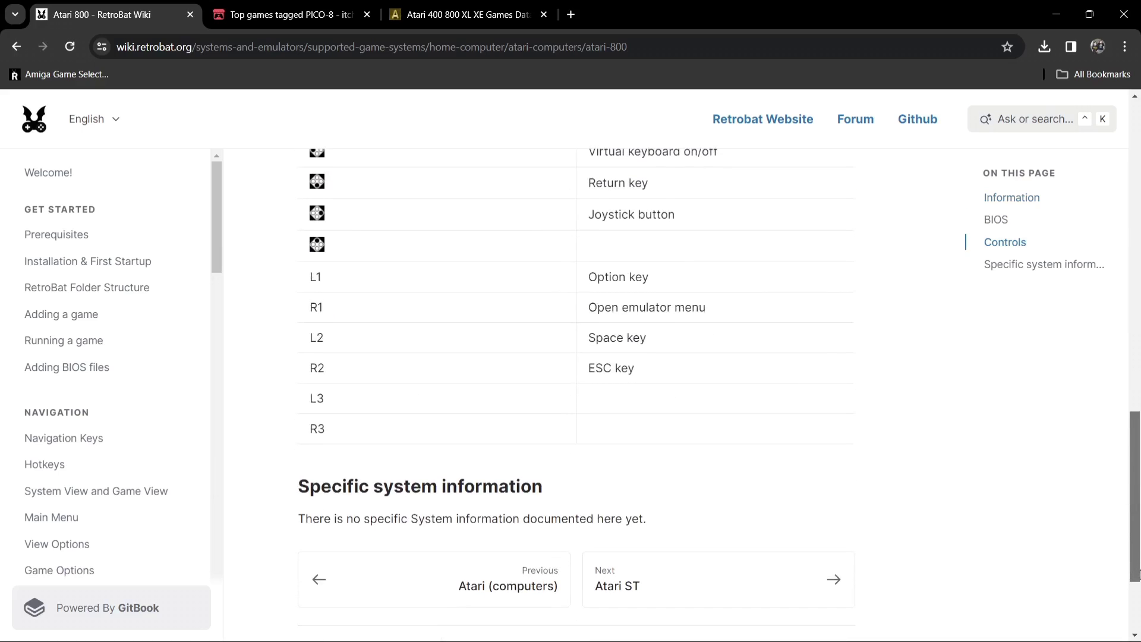
# Open RetroBat's install location from its desktop shortcut and enter the bios folder.
pyautogui.click(1057, 14)
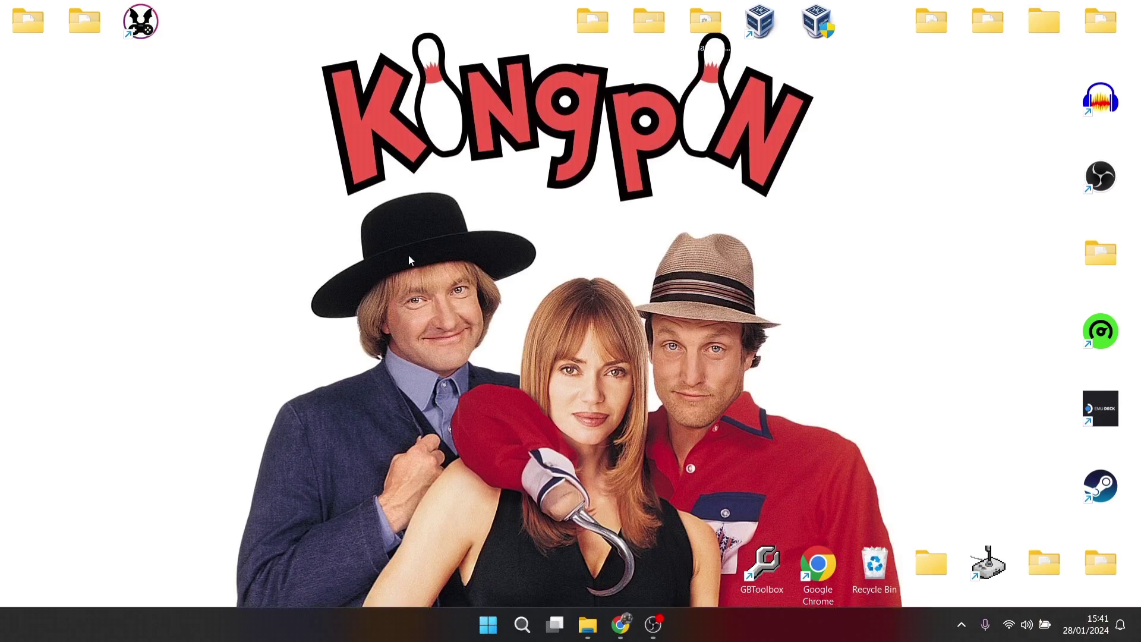
pyautogui.rightClick(145, 27)
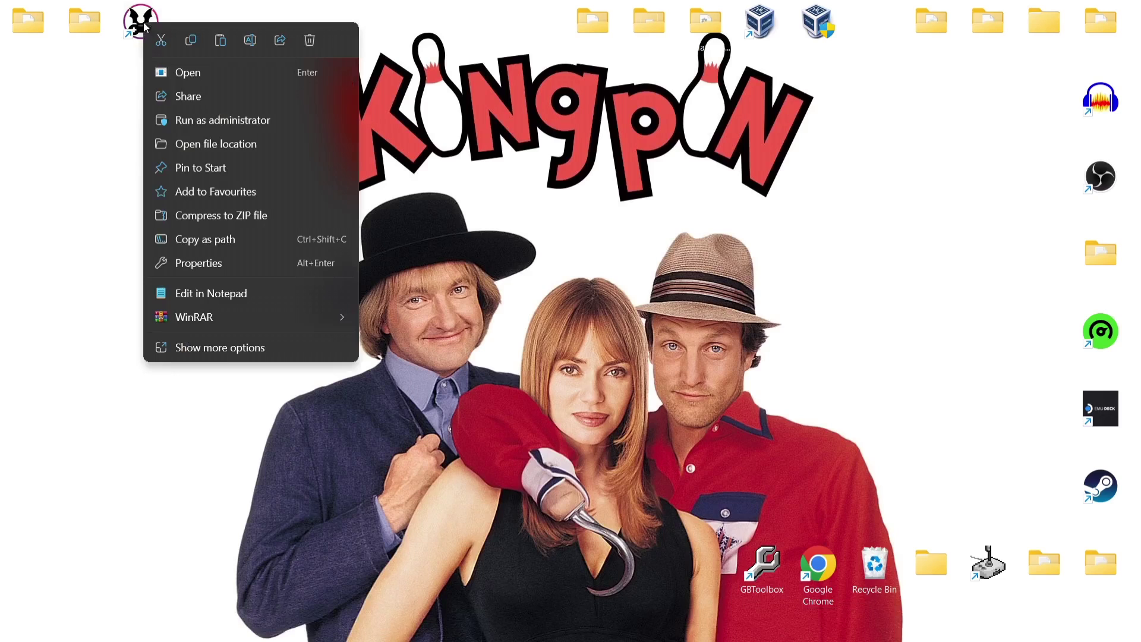
pyautogui.click(256, 144)
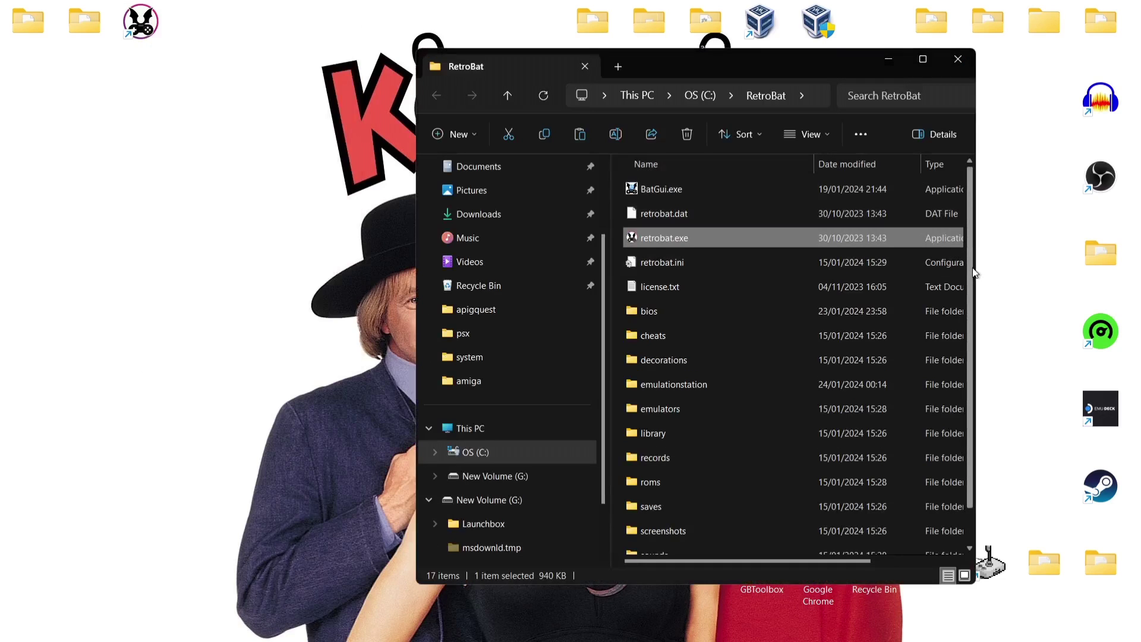
pyautogui.moveTo(975, 273); pyautogui.dragTo(964, 302)
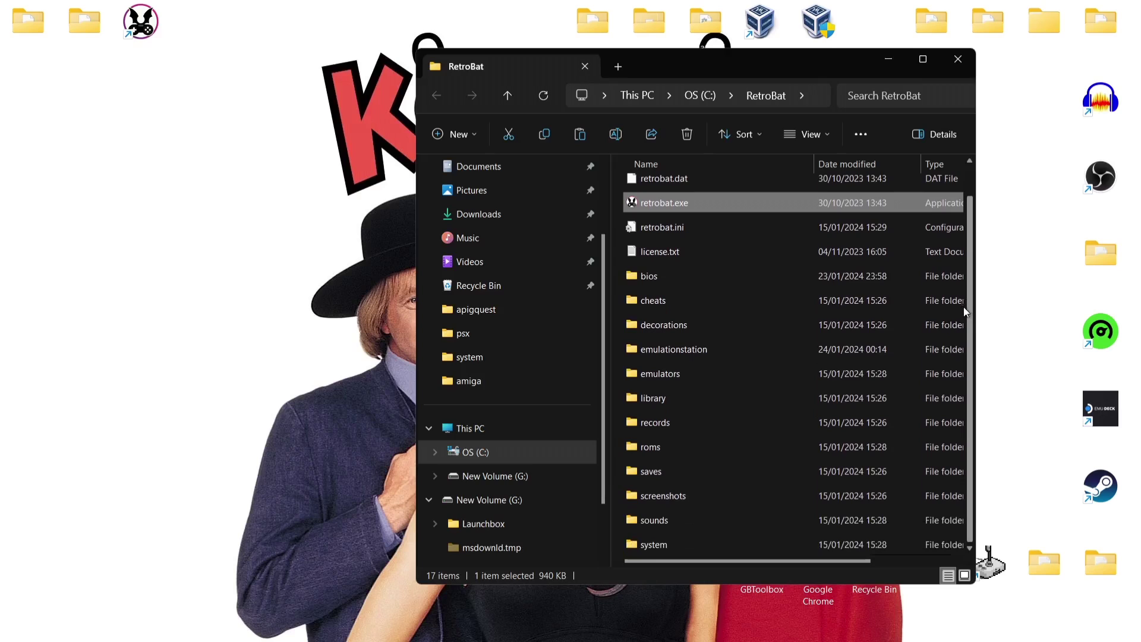
pyautogui.doubleClick(665, 279)
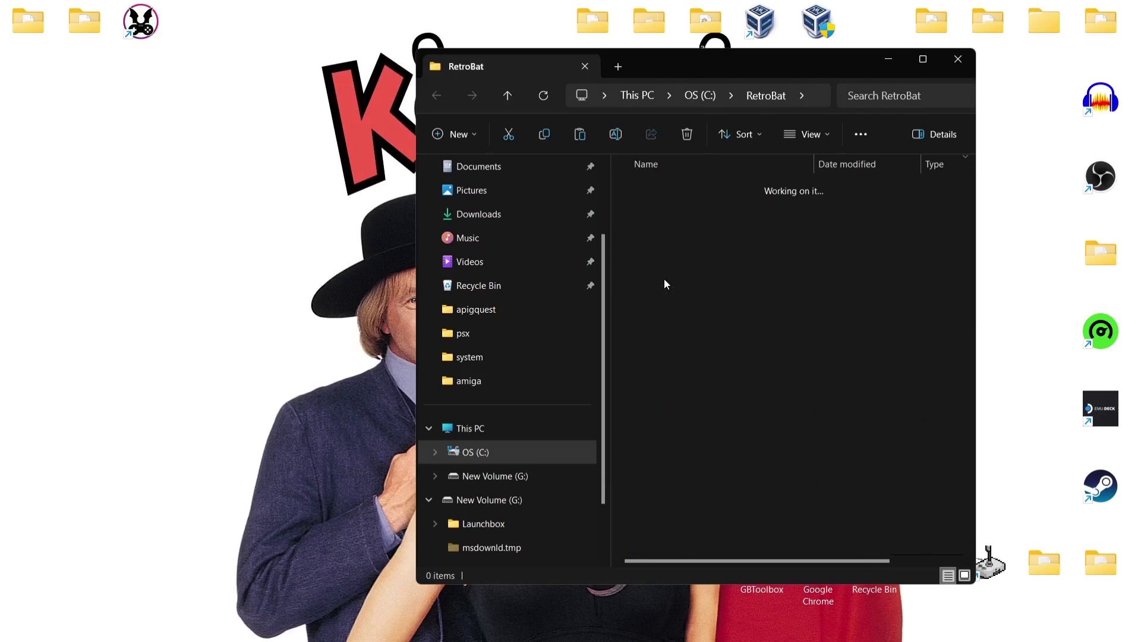
# Move the four Atari ROMs from the desktop Bios folder into bios, close it, and go back.
pyautogui.moveTo(968, 231); pyautogui.dragTo(988, 444)
pyautogui.click(28, 22)
pyautogui.doubleClick(27, 22)
pyautogui.moveTo(759, 74); pyautogui.dragTo(323, 63)
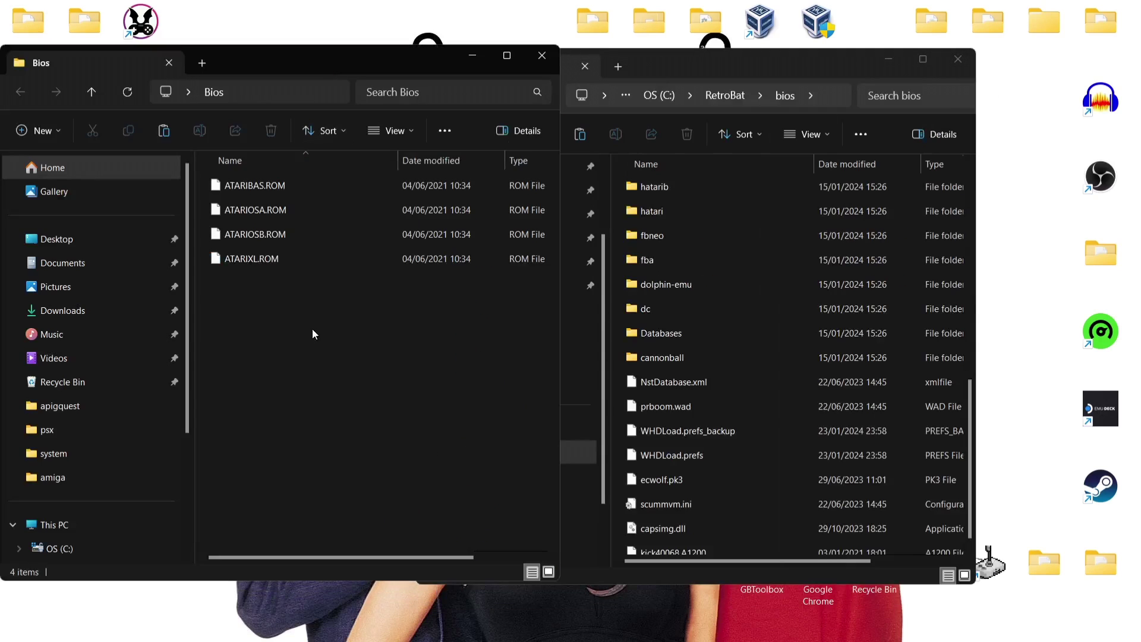
pyautogui.moveTo(312, 329); pyautogui.dragTo(616, 406)
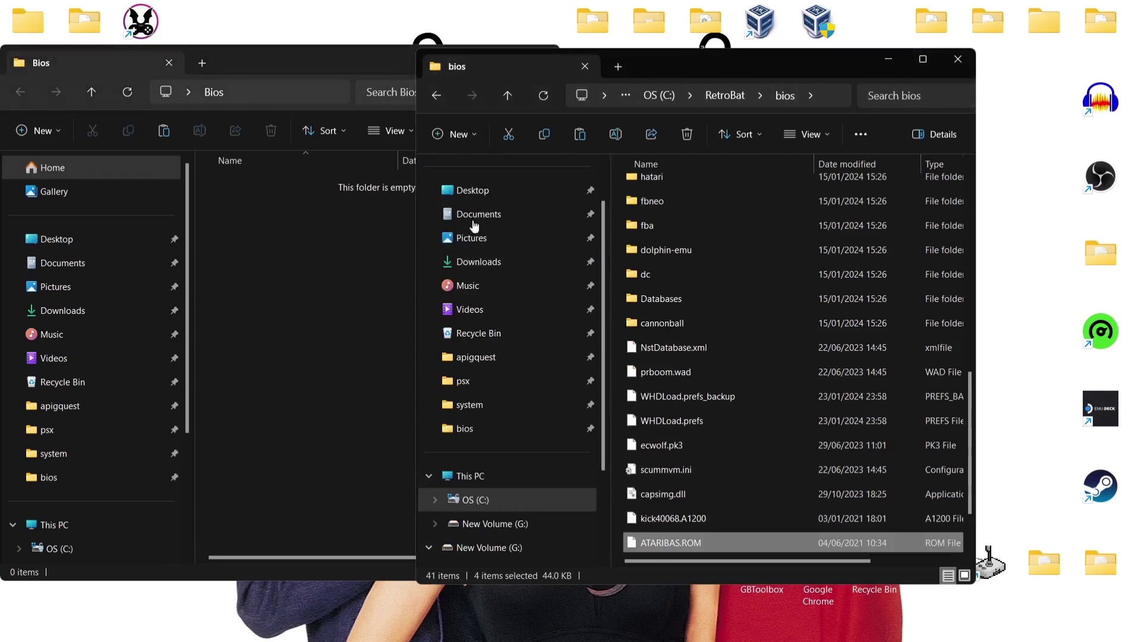
pyautogui.click(394, 67)
pyautogui.click(538, 56)
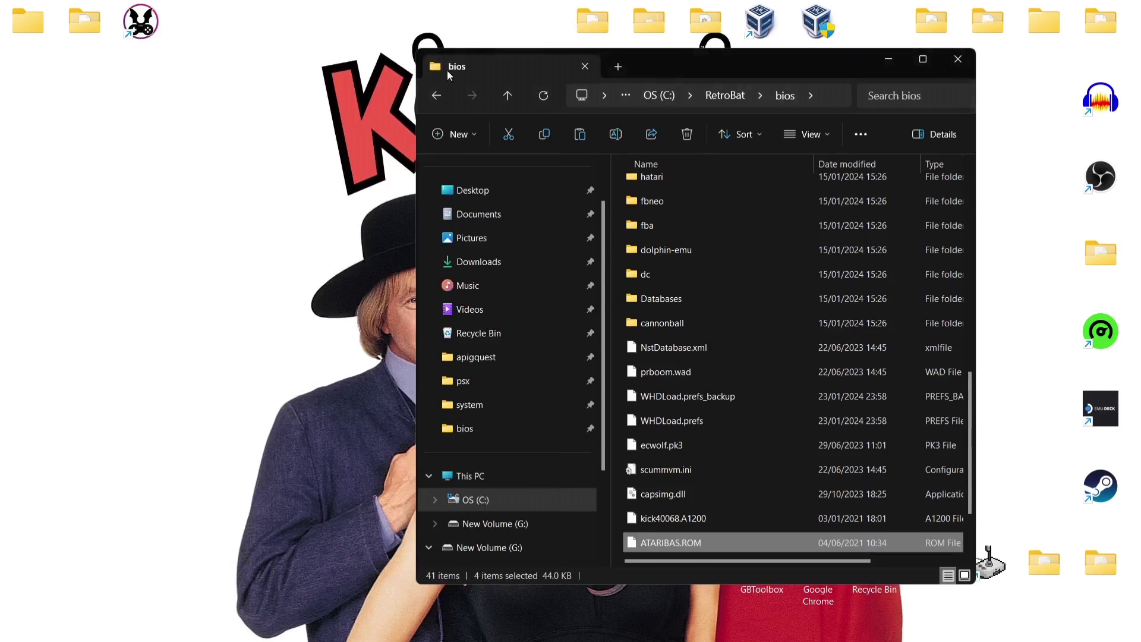
pyautogui.click(439, 94)
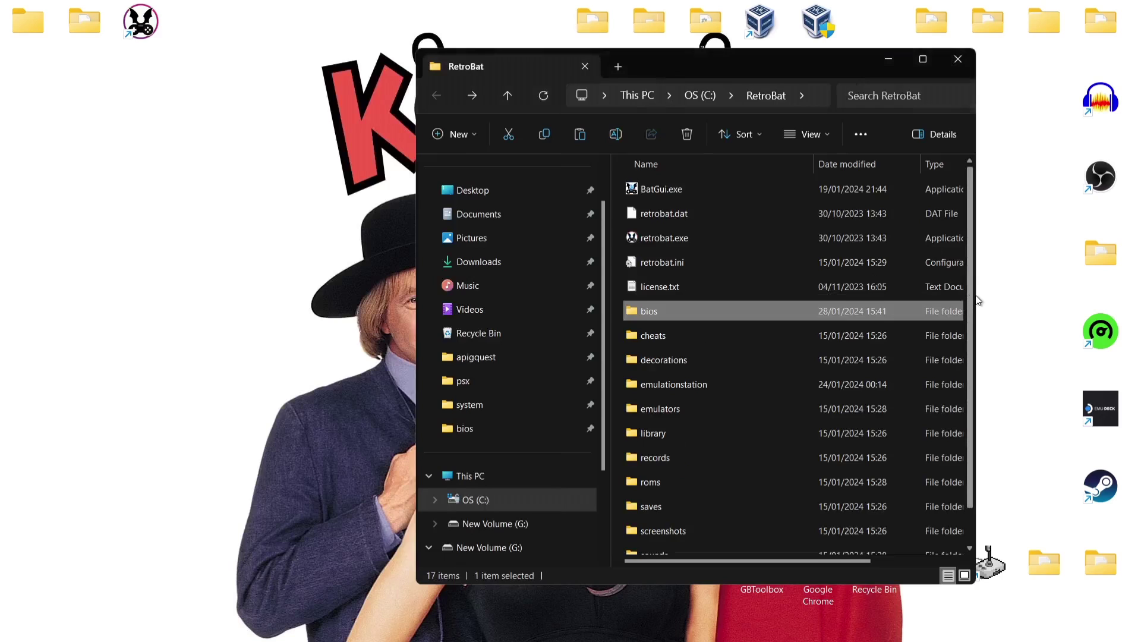
# Open RetroBat's roms\atari800 folder.
pyautogui.scroll(-2, 971, 295)
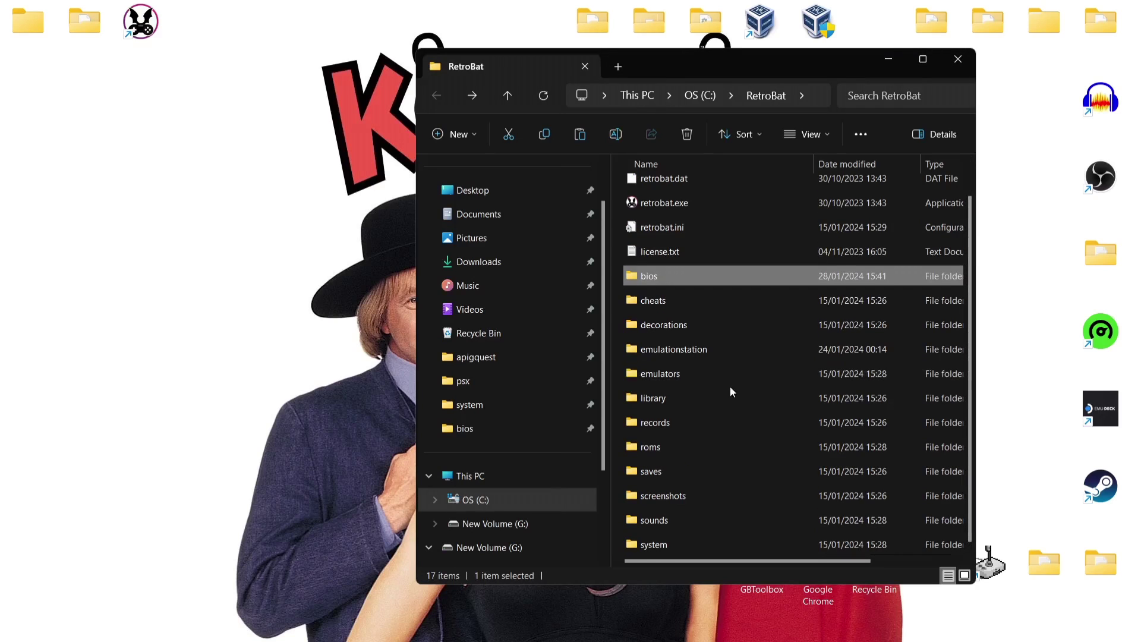
pyautogui.doubleClick(724, 445)
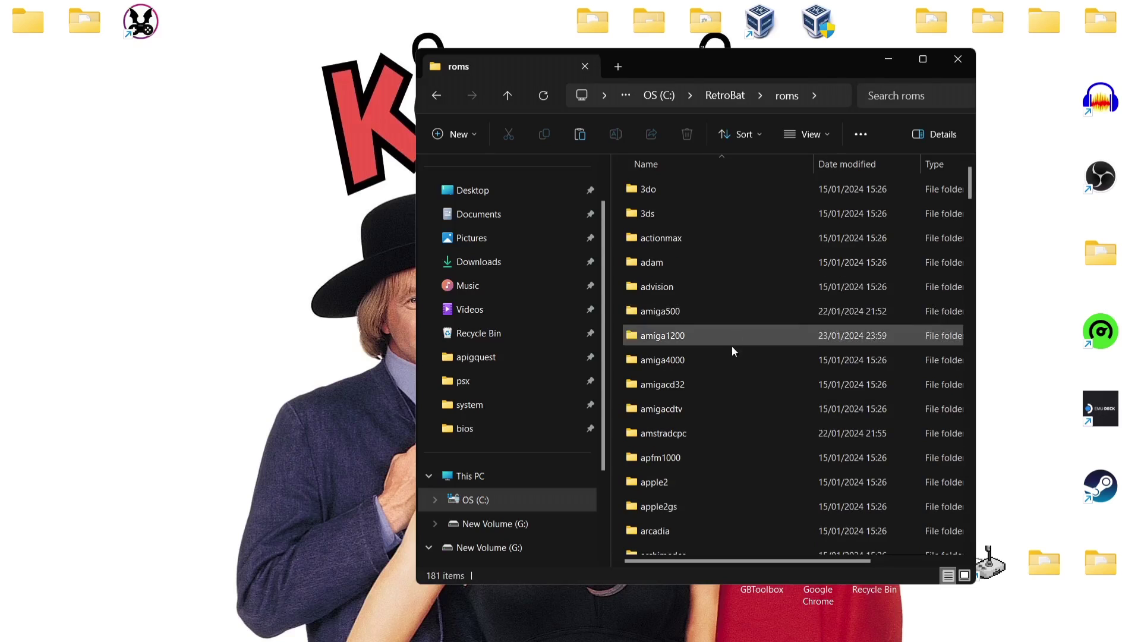
pyautogui.moveTo(970, 170); pyautogui.dragTo(969, 190)
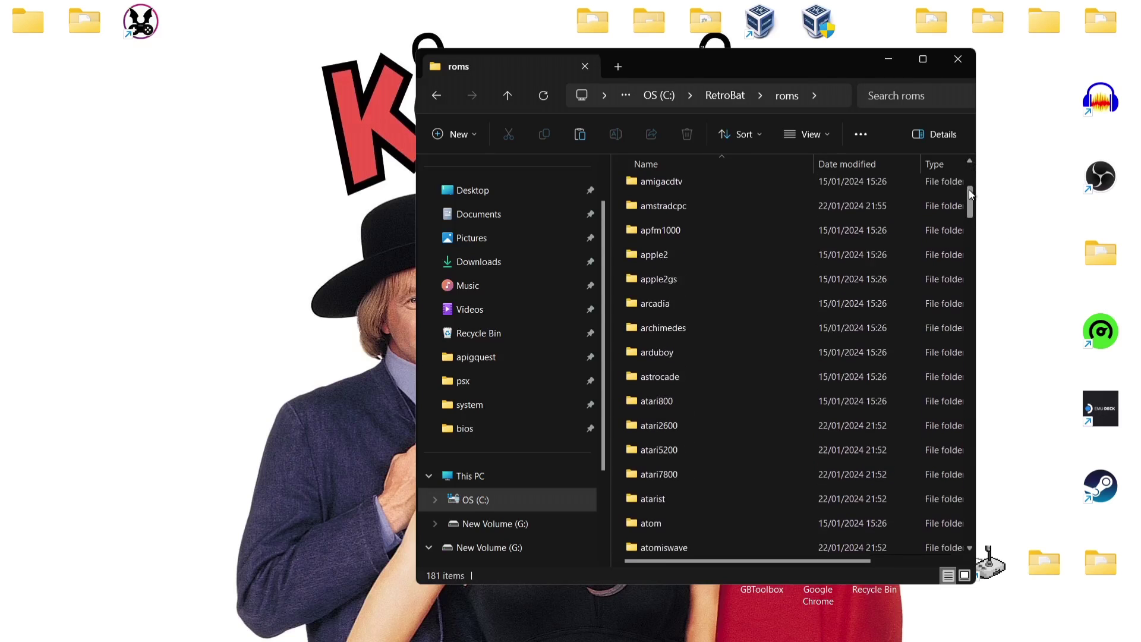
pyautogui.doubleClick(707, 398)
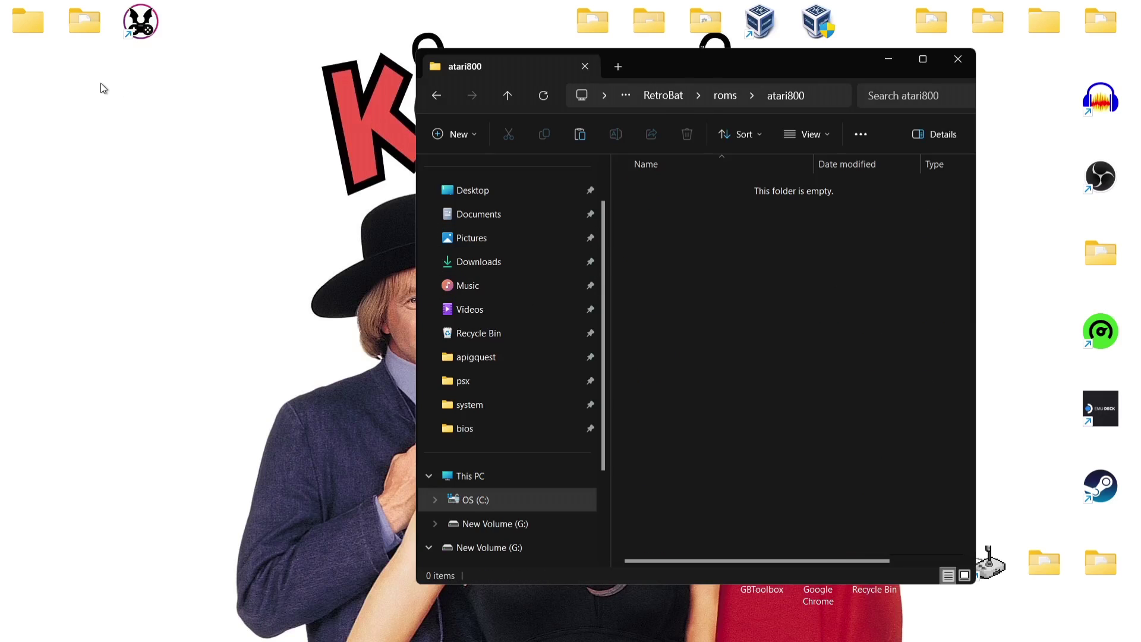
# Move Albert.xex and Cyb_Exo.xex from the desktop Games folder into atari800, then close Games.
pyautogui.doubleClick(83, 10)
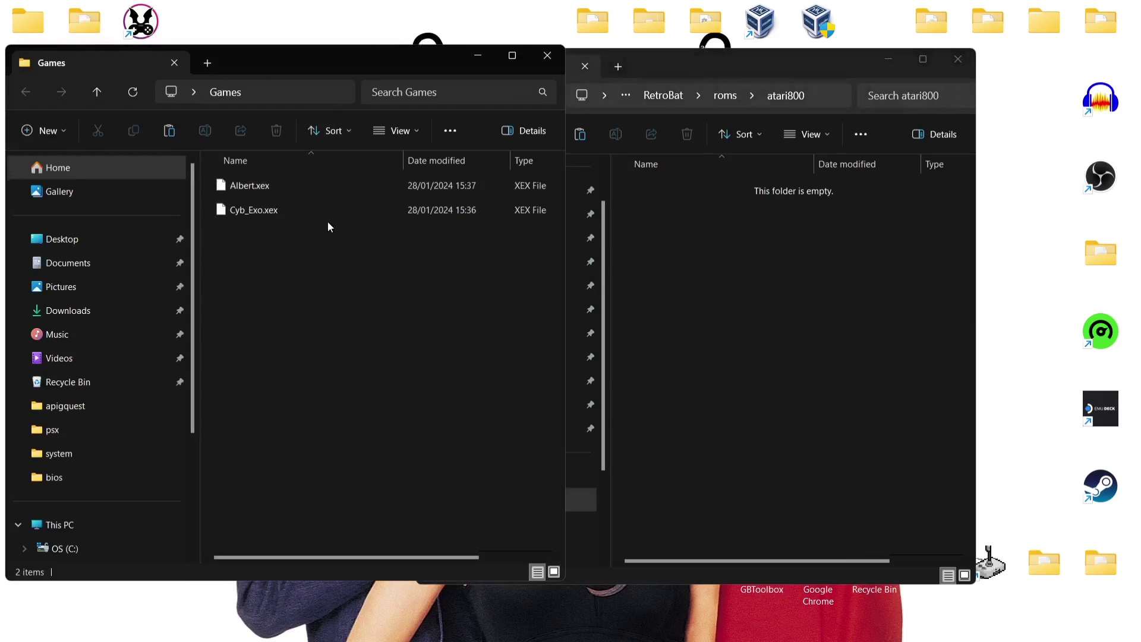
pyautogui.moveTo(325, 228); pyautogui.dragTo(249, 184)
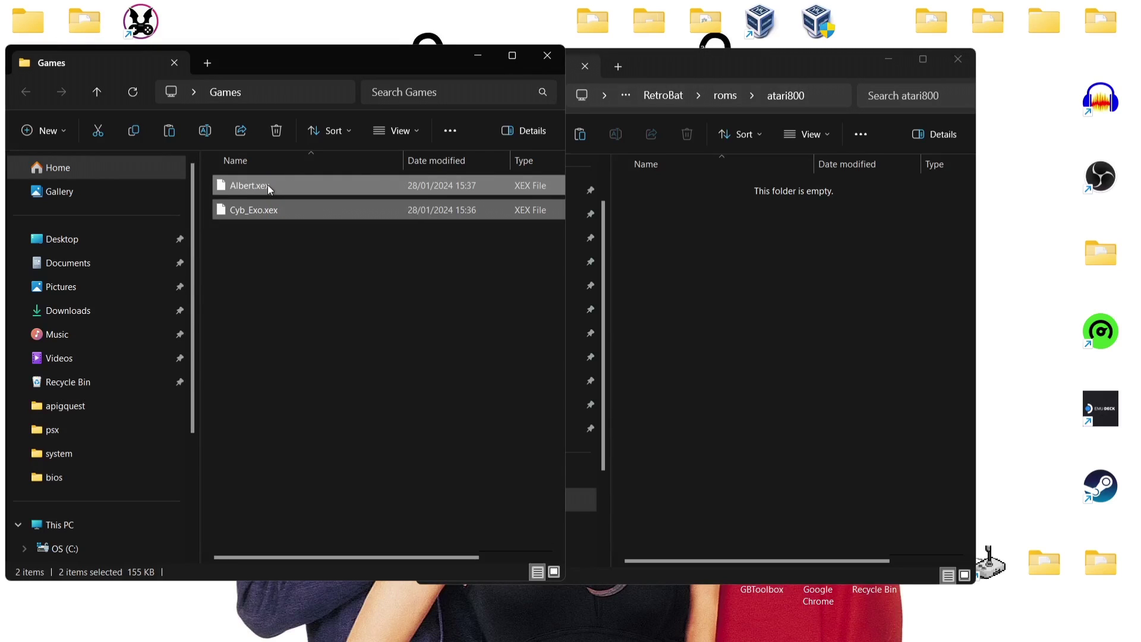
pyautogui.moveTo(268, 189); pyautogui.dragTo(745, 272)
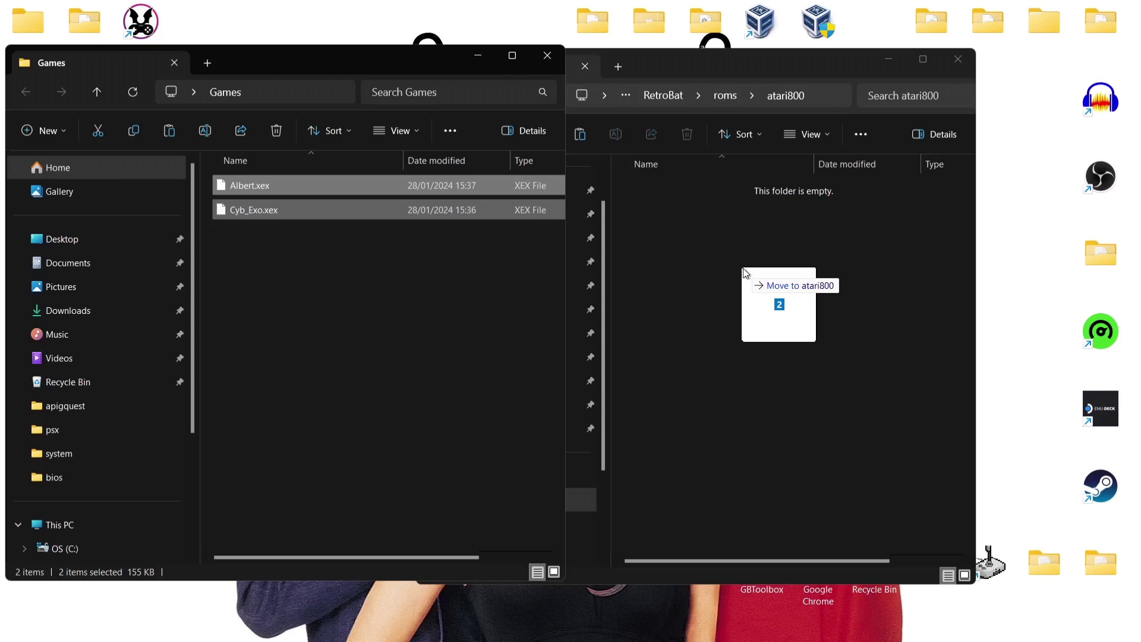
pyautogui.moveTo(745, 272); pyautogui.dragTo(746, 272)
pyautogui.click(301, 56)
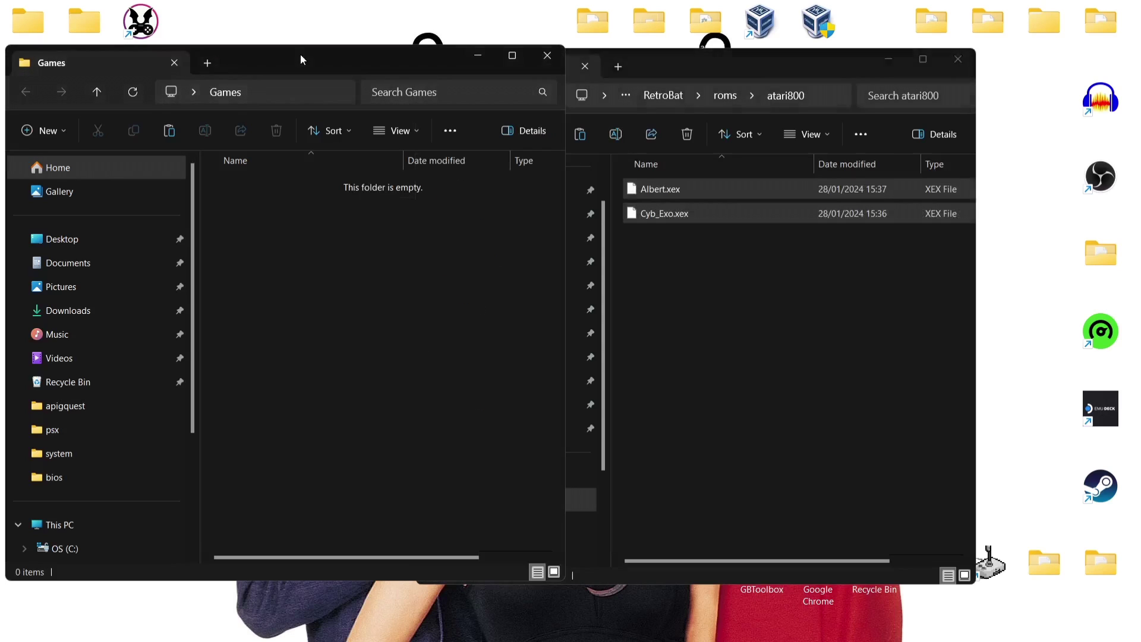
pyautogui.click(548, 55)
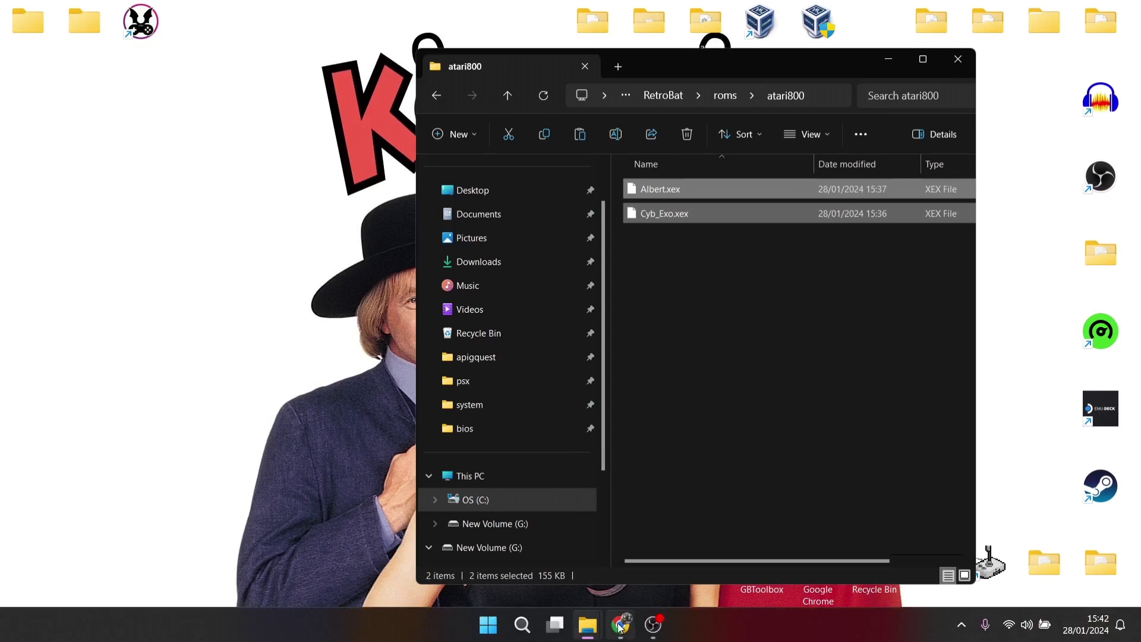
# Switch to Atarimania's games database and scroll through the Visitor Top 25 Rating list.
pyautogui.click(621, 624)
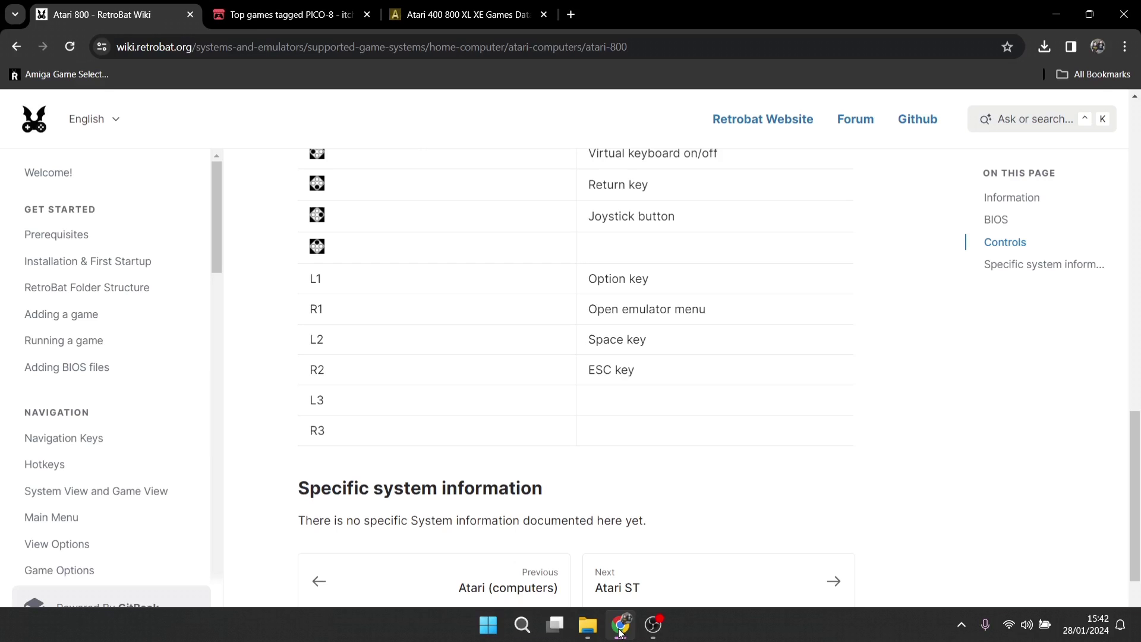
pyautogui.click(479, 7)
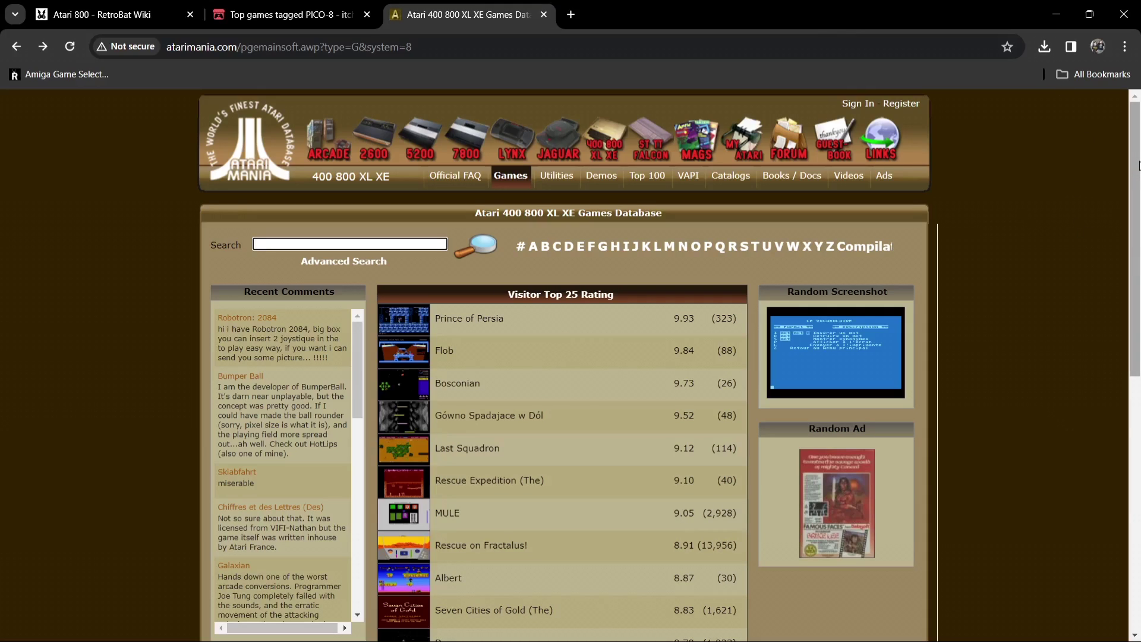
pyautogui.moveTo(1138, 166); pyautogui.dragTo(1119, 249)
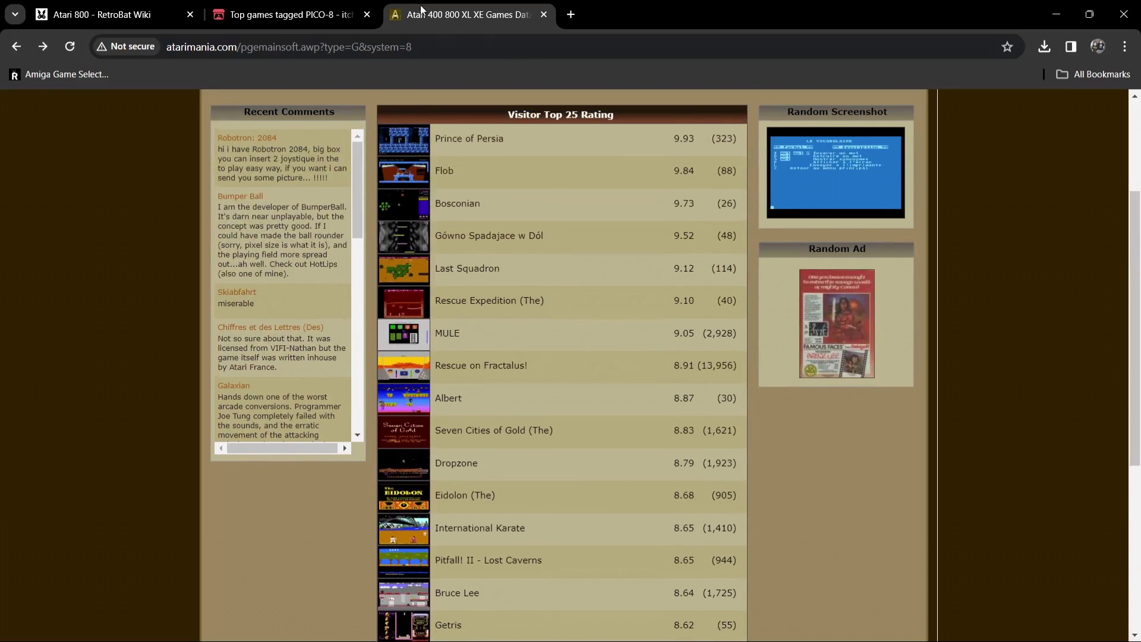
# Search itch.io for 'atari' and scroll the results.
pyautogui.click(312, 9)
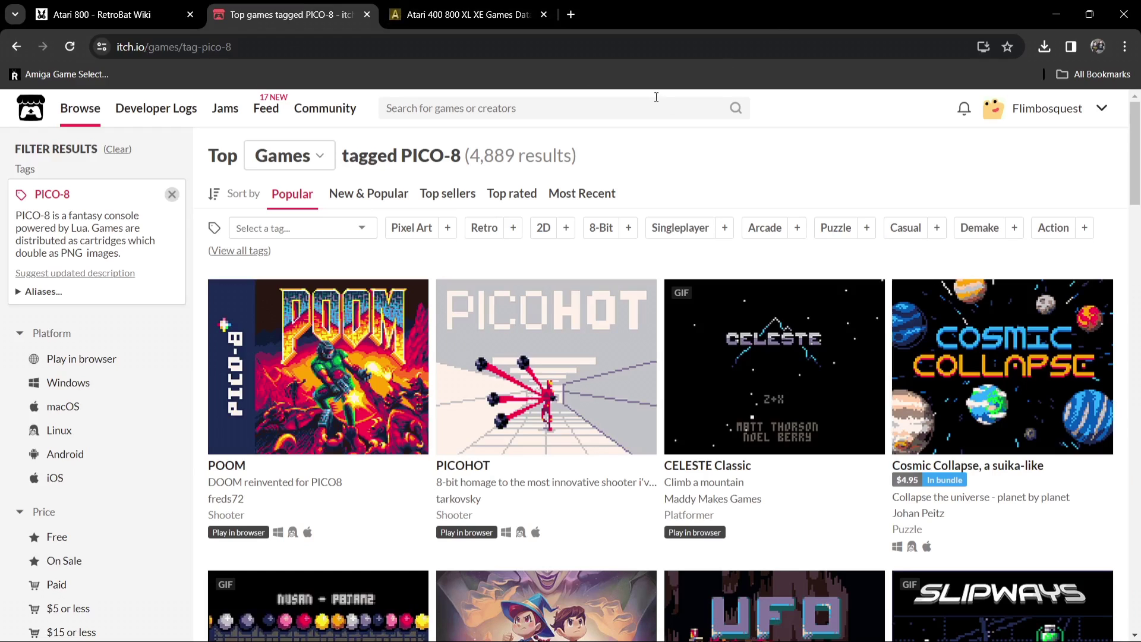
pyautogui.click(644, 108)
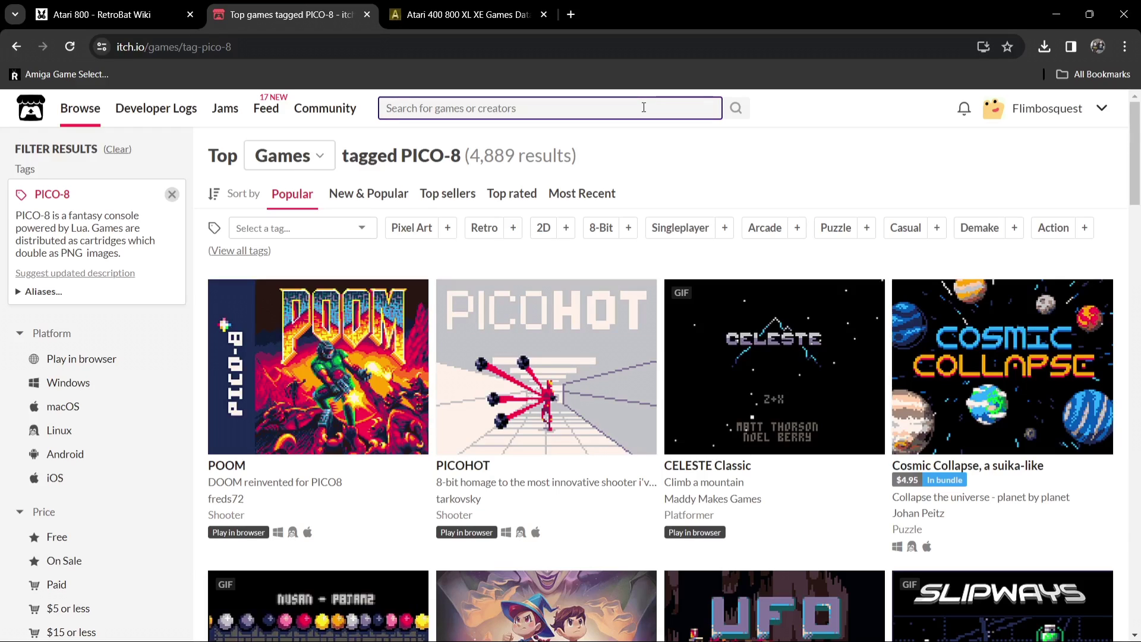
pyautogui.write('atar')
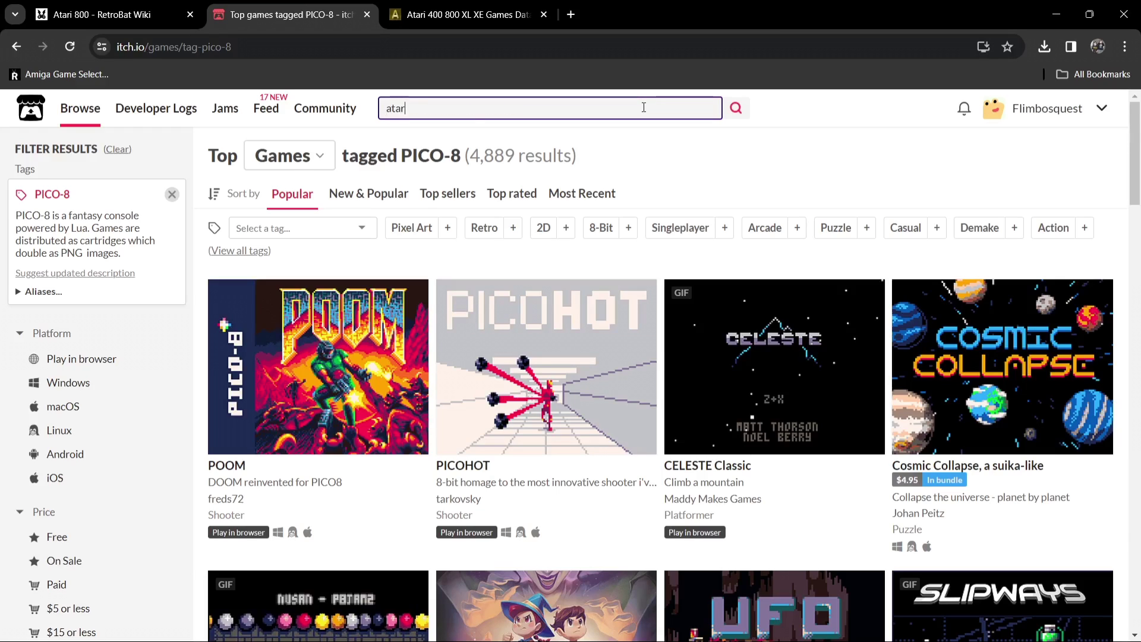
pyautogui.write('i')
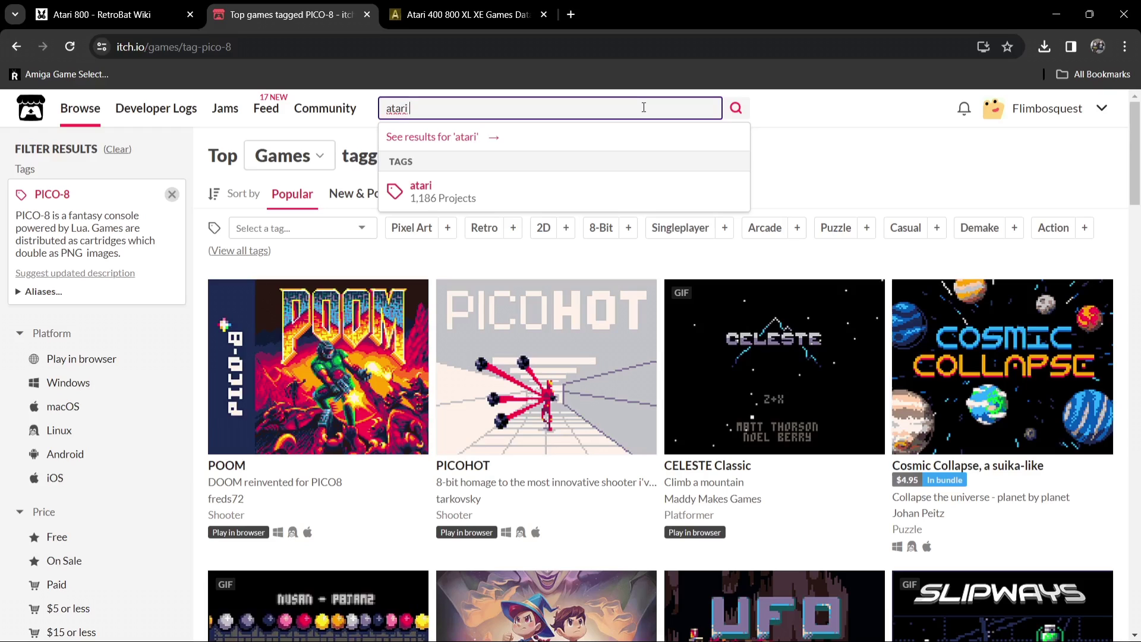
pyautogui.press('Return')
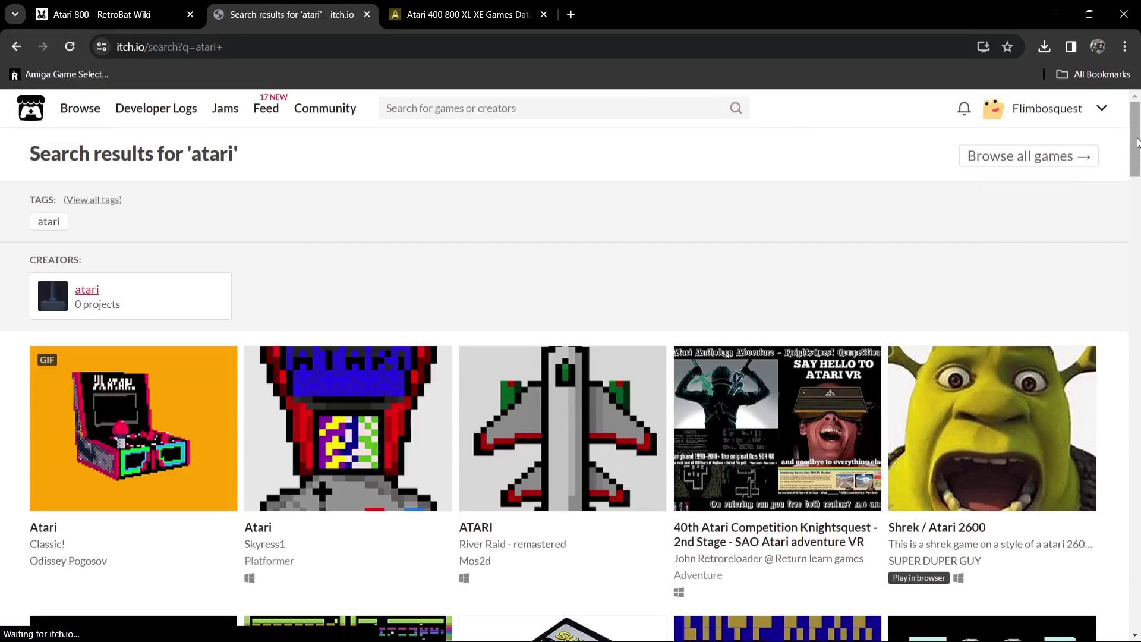
pyautogui.moveTo(1137, 143); pyautogui.dragTo(1137, 196)
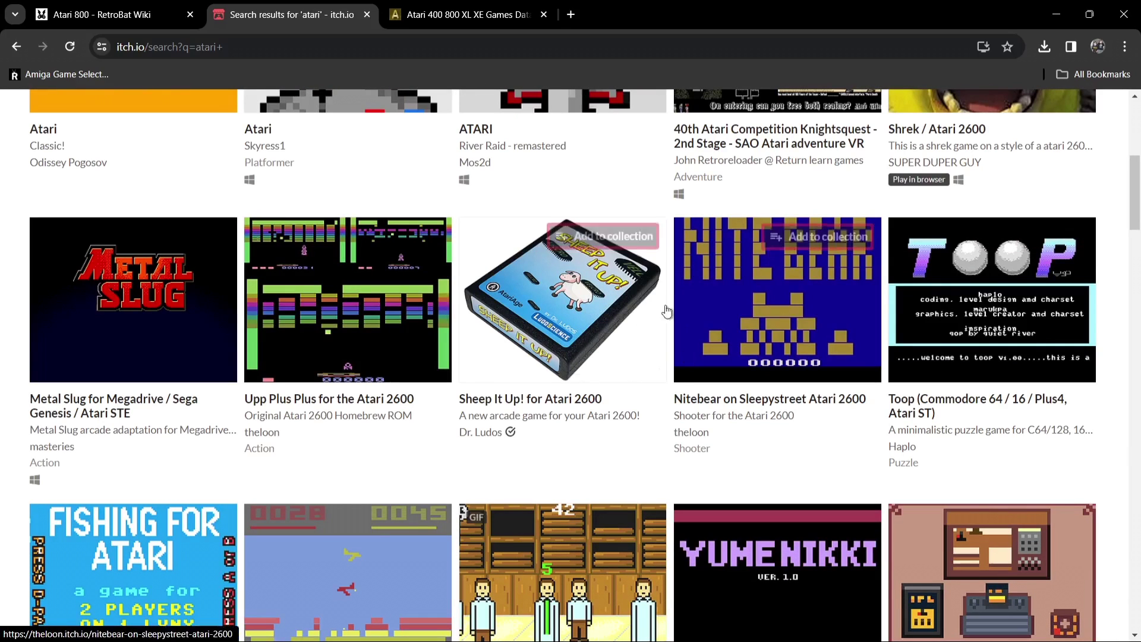
# View the Sheep It Up! page, return to the results, then minimise Chrome and close File Explorer.
pyautogui.moveTo(633, 340)
pyautogui.click(617, 321)
pyautogui.moveTo(1137, 146); pyautogui.dragTo(1137, 137)
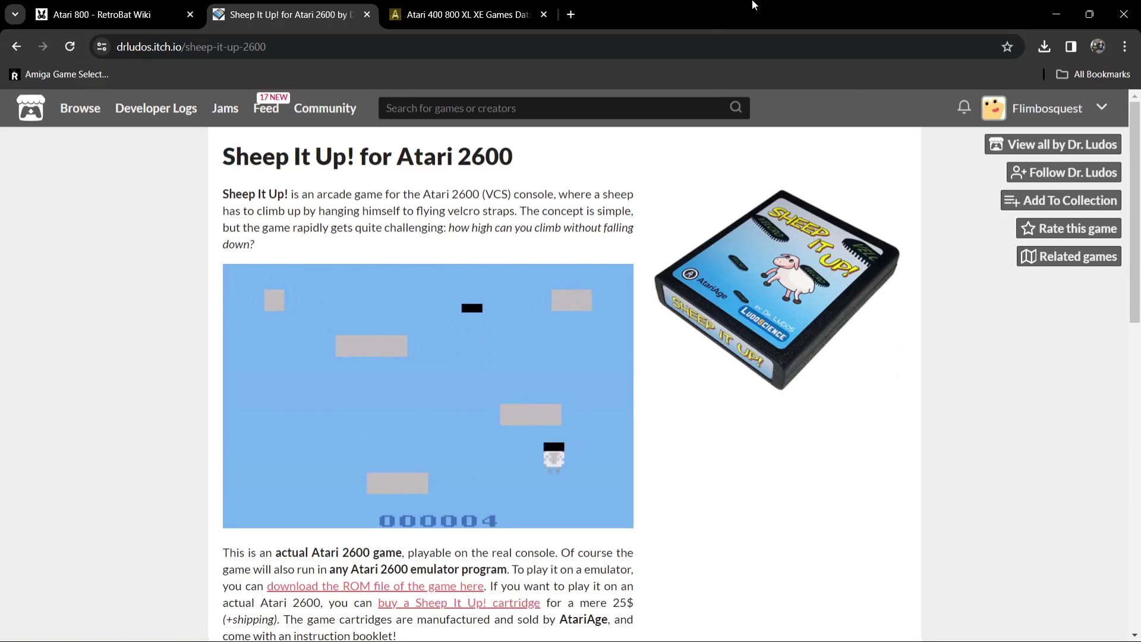
pyautogui.click(16, 47)
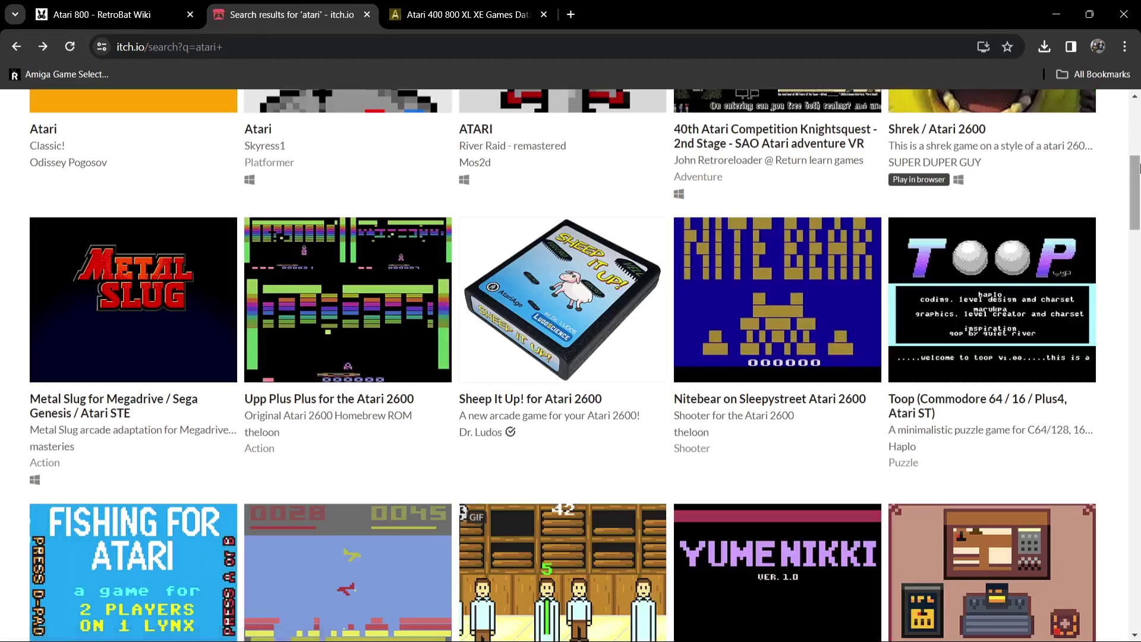
pyautogui.moveTo(1139, 168); pyautogui.dragTo(1139, 387)
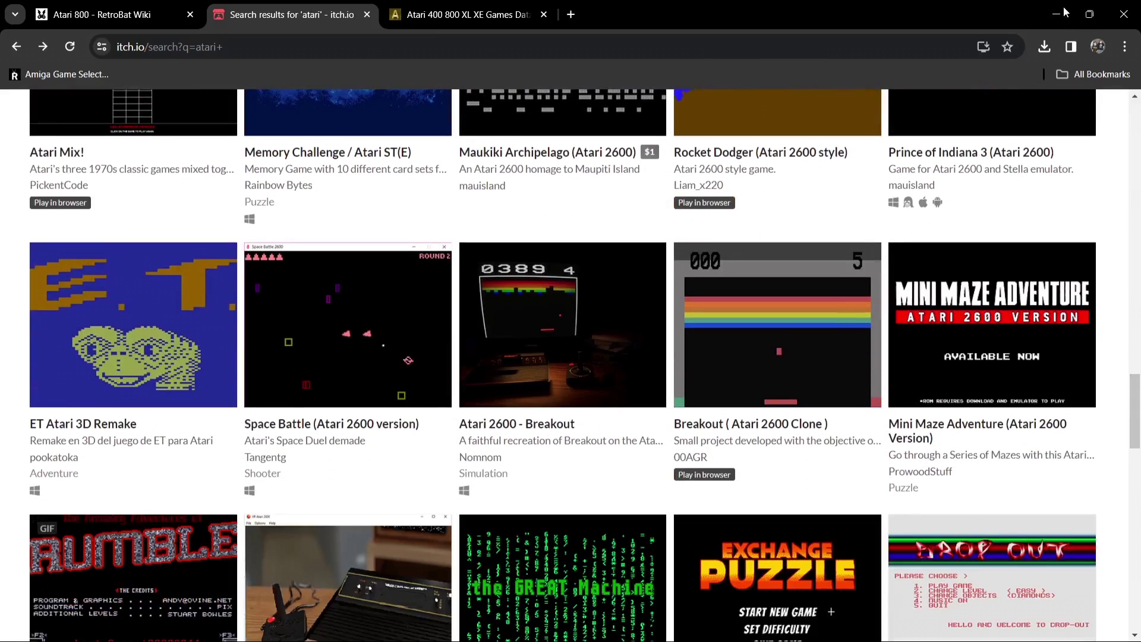
pyautogui.click(1056, 13)
pyautogui.click(956, 58)
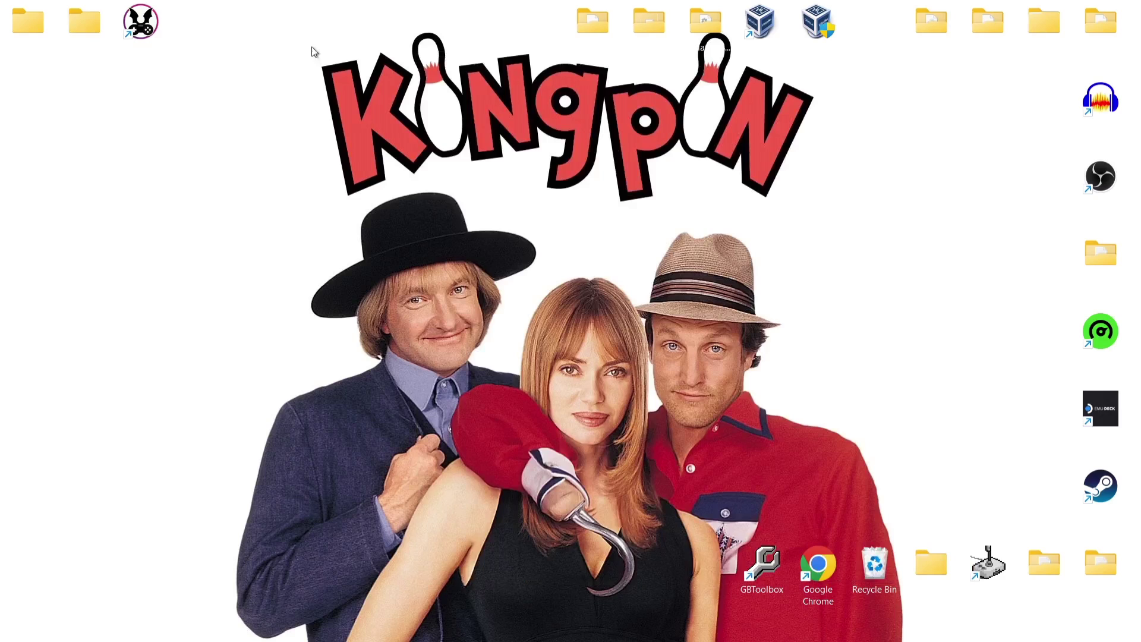
# Launch RetroBat and open the Atari 800 game list with Albert and Cyb_Exo.
pyautogui.doubleClick(154, 22)
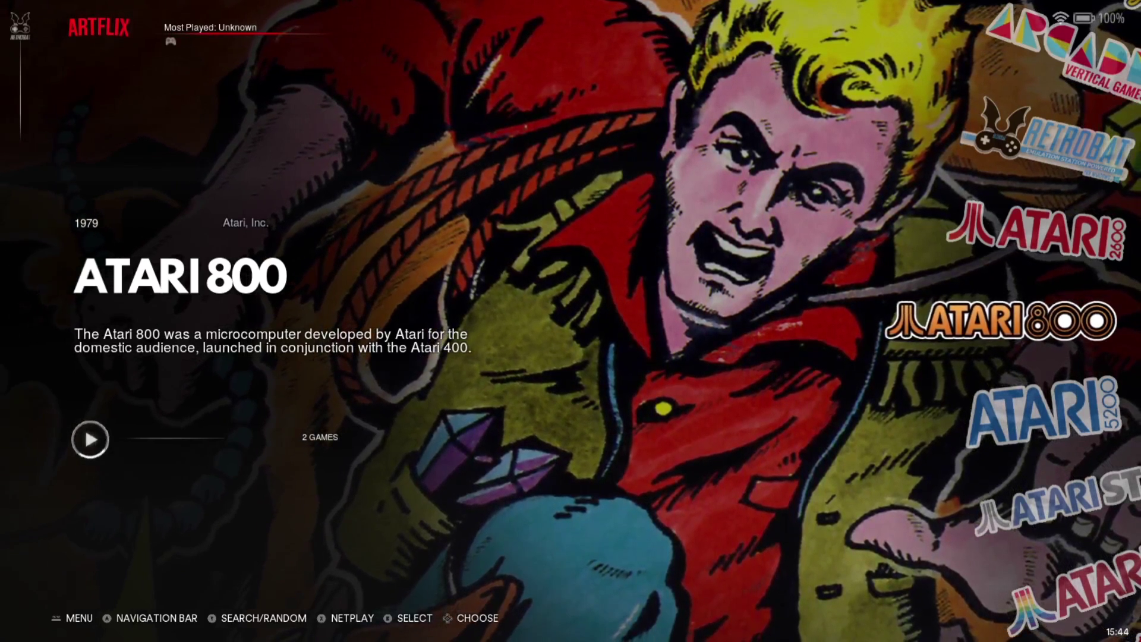
pyautogui.press('Return')
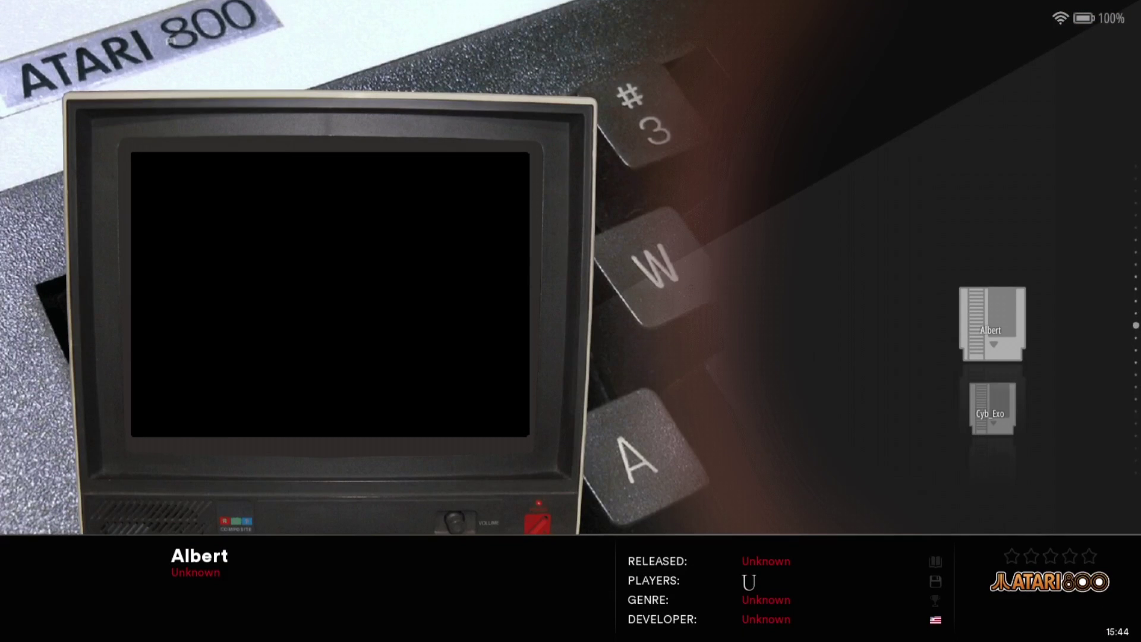
# Open the Scraper menu, review its Scraper Settings, and move to Scrape Now for missing media.
pyautogui.press('Escape')
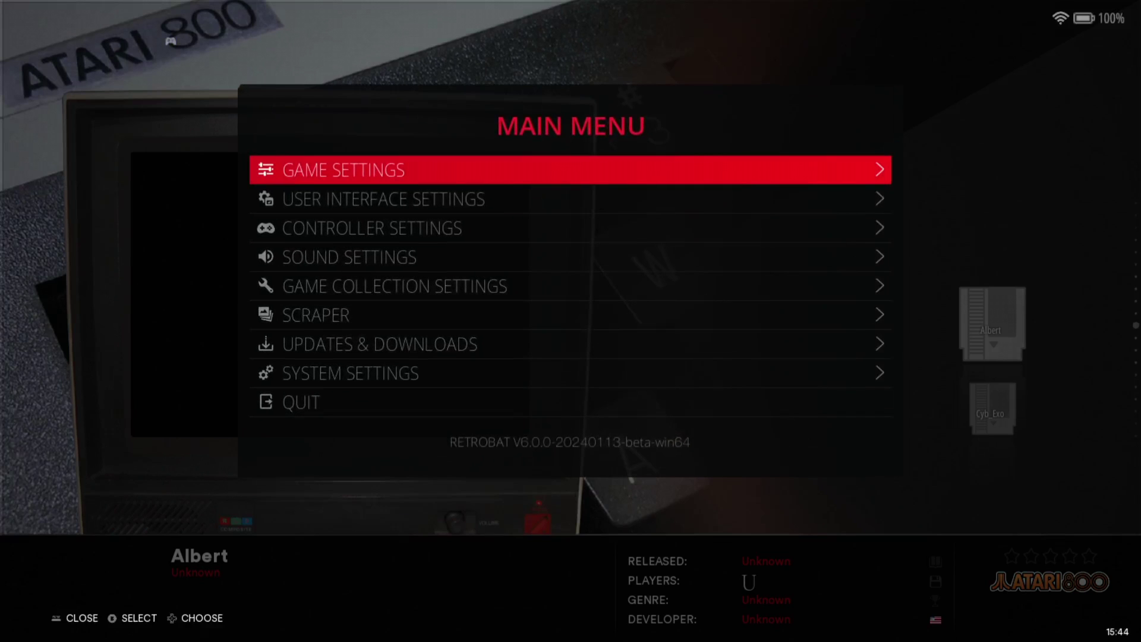
pyautogui.press('Down')
pyautogui.press('Down')
pyautogui.press('Down')
pyautogui.press('Down')
pyautogui.press('Down')
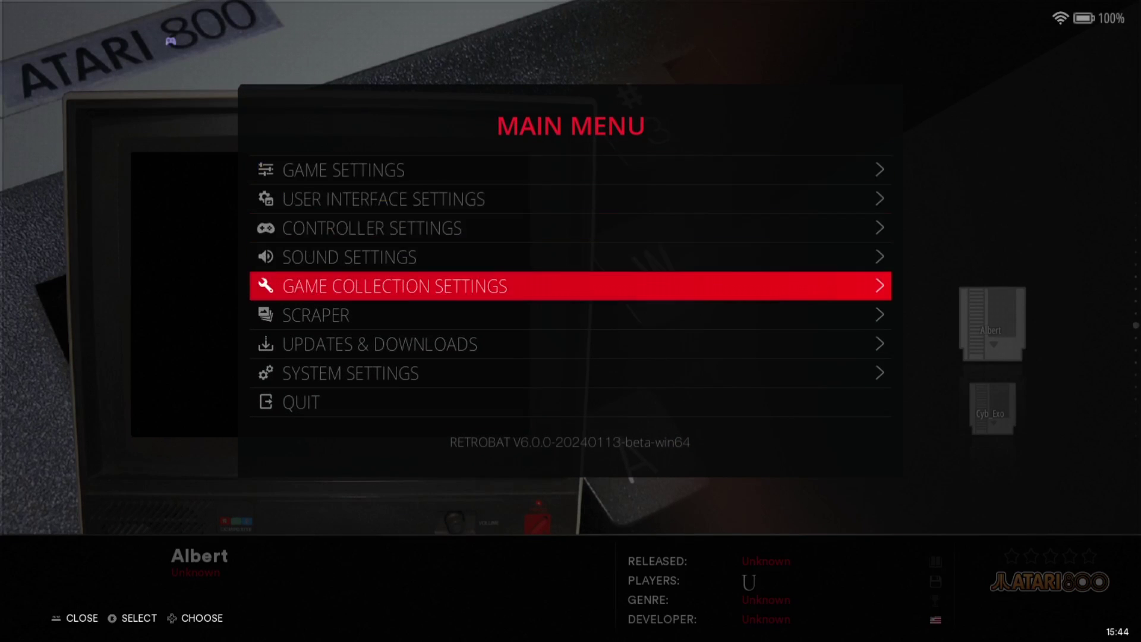
pyautogui.press('Return')
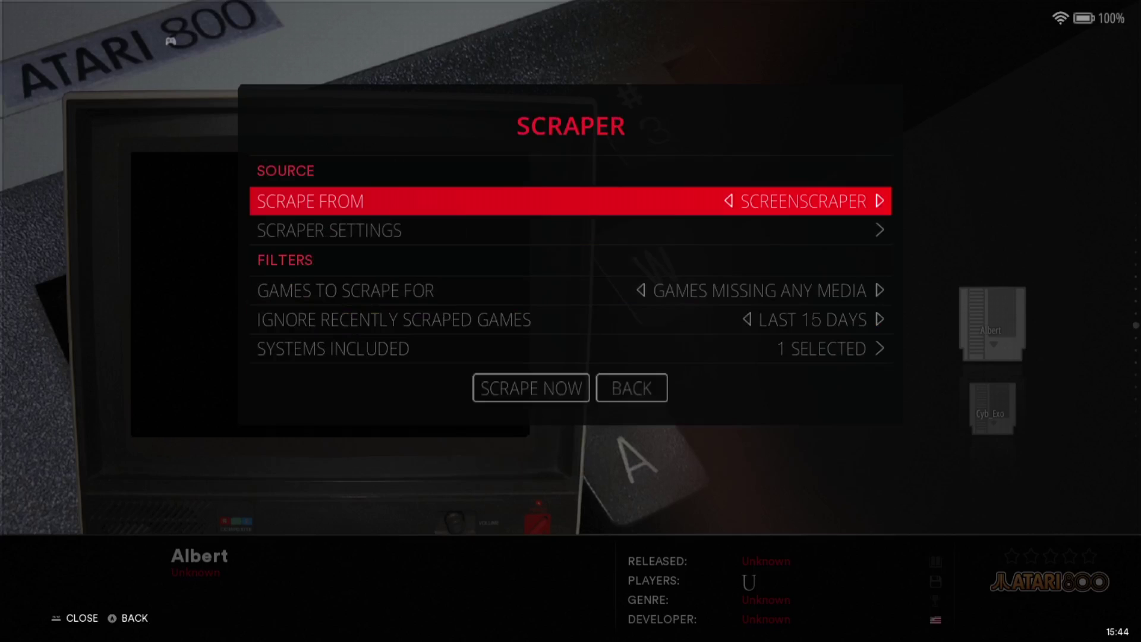
pyautogui.press('Down')
pyautogui.press('Return')
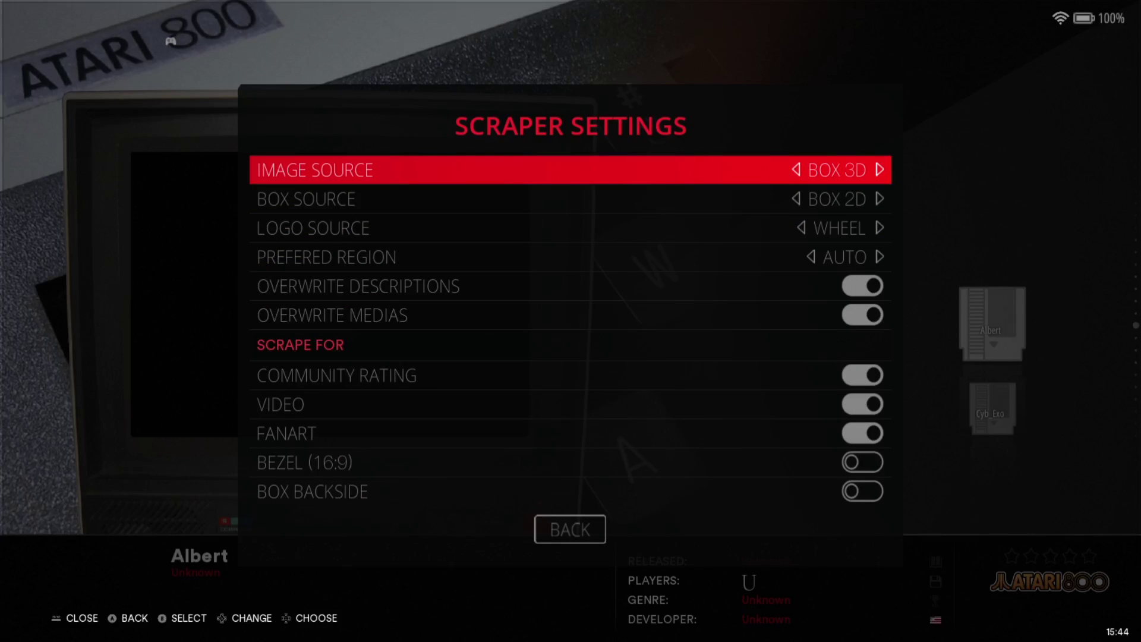
pyautogui.press('Escape')
pyautogui.press('Down')
pyautogui.press('Down')
pyautogui.press('Down')
pyautogui.press('Down')
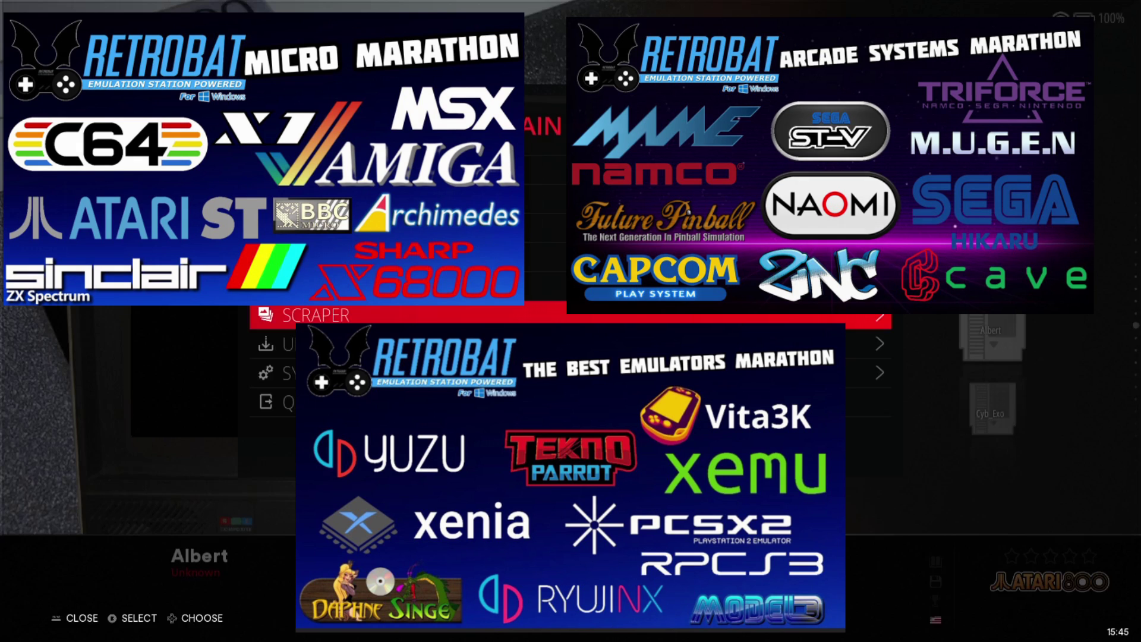
# Browse the Atari 800 Advanced System Options from View Options, then back out to the game list.
pyautogui.press('Escape')
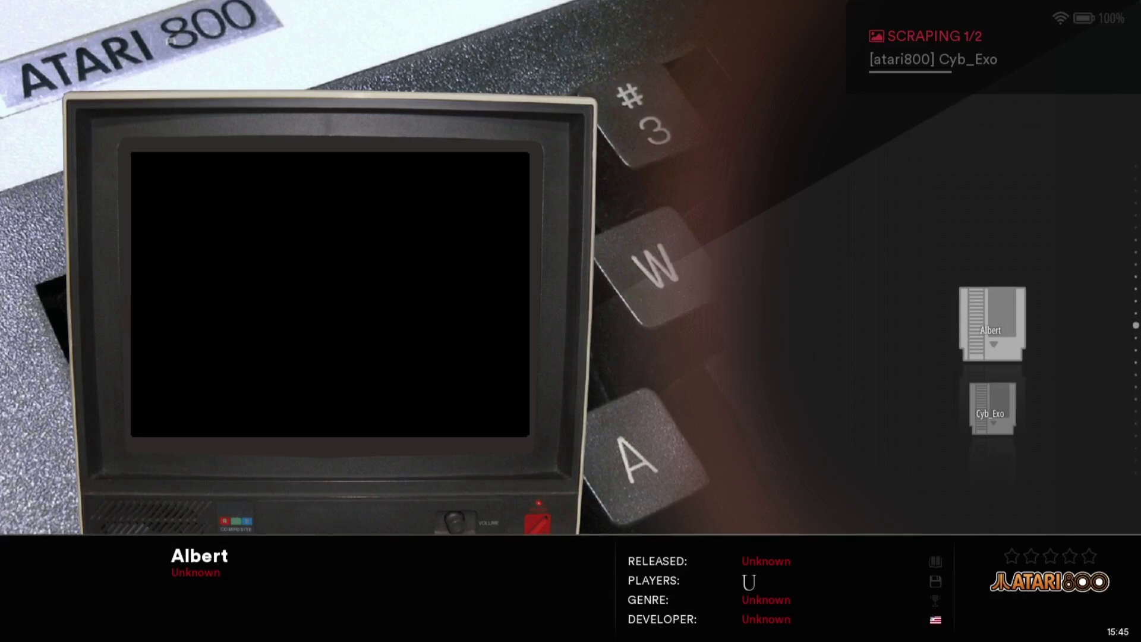
pyautogui.press('space')
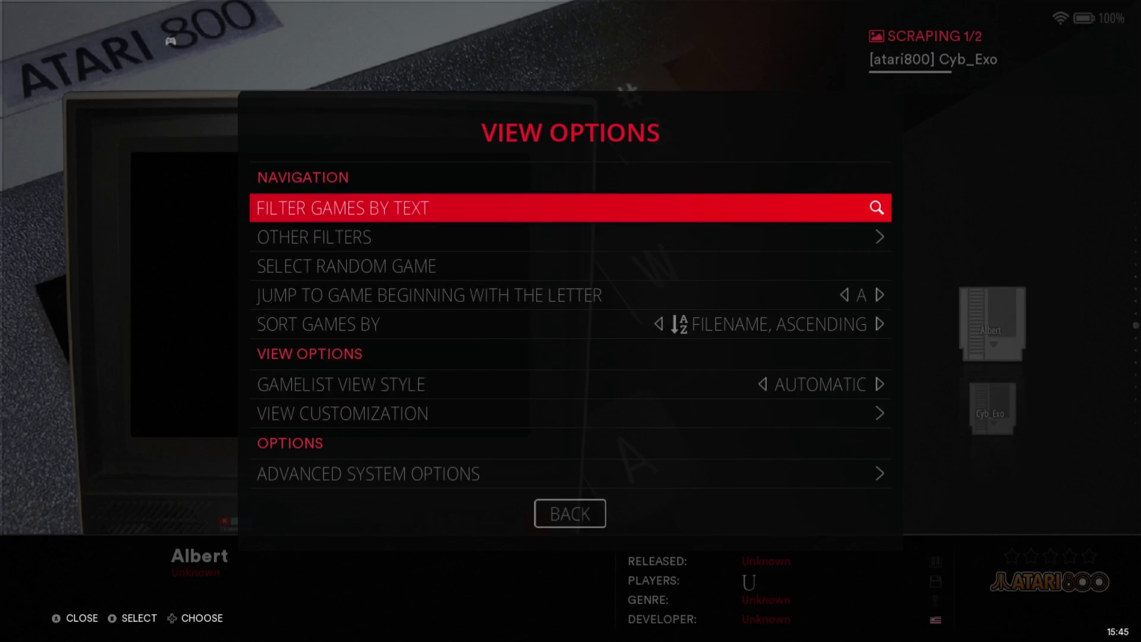
pyautogui.press('Down')
pyautogui.press('Down')
pyautogui.press('Down')
pyautogui.press('Down')
pyautogui.press('Down')
pyautogui.press('Down')
pyautogui.press('Down')
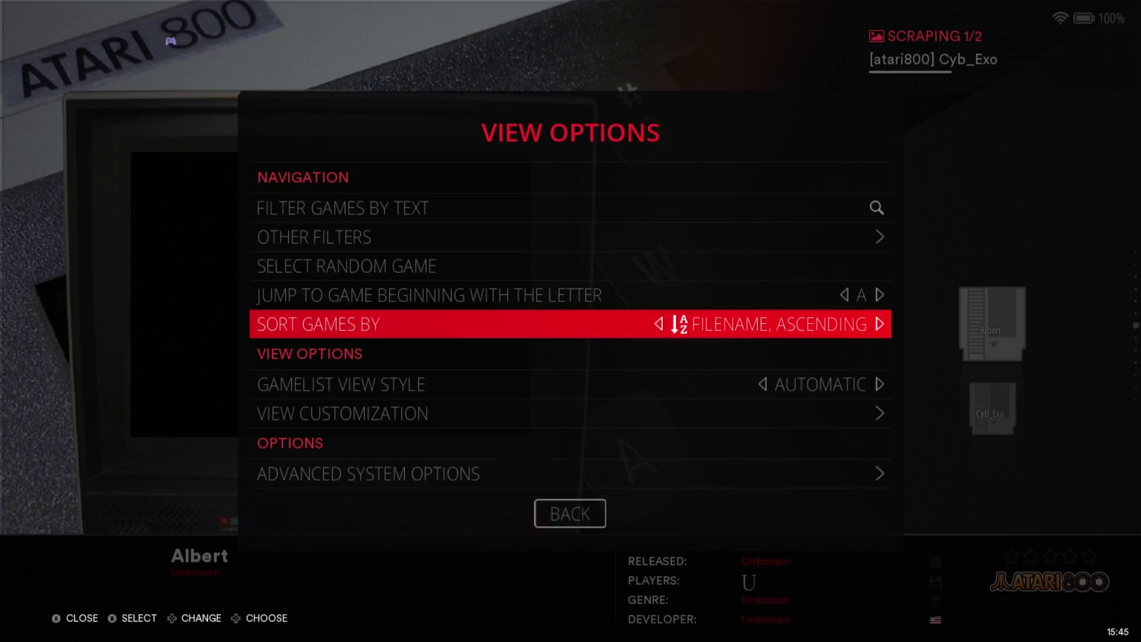
pyautogui.press('Return')
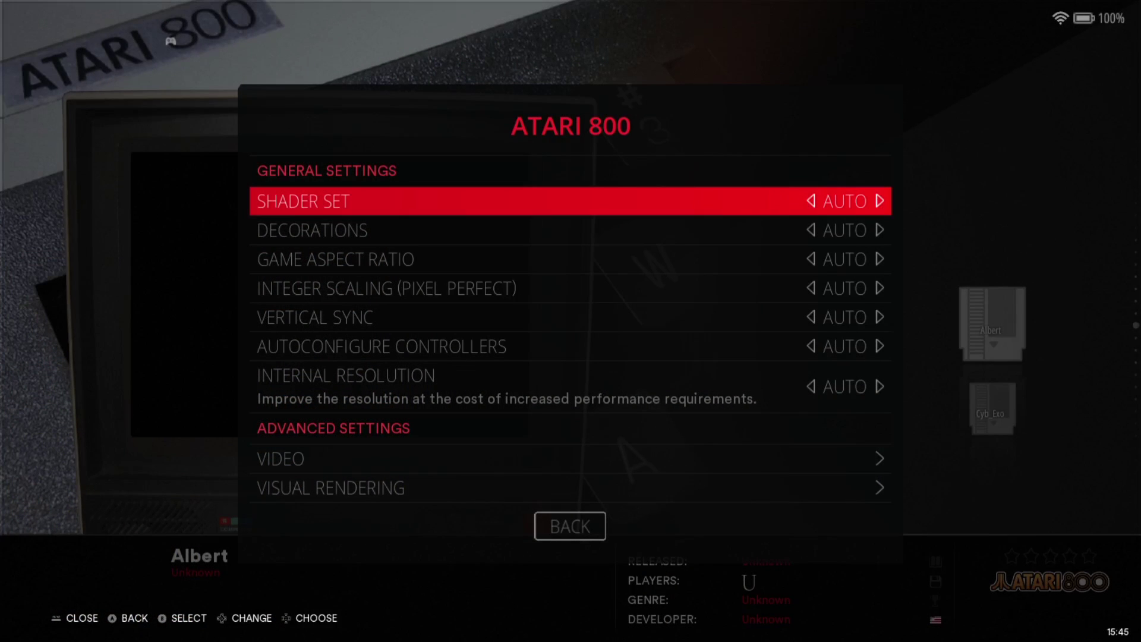
pyautogui.press('Down')
pyautogui.press('Down')
pyautogui.press('Down')
pyautogui.press('Down')
pyautogui.press('Down')
pyautogui.press('Down')
pyautogui.press('Down')
pyautogui.press('Down')
pyautogui.press('Down')
pyautogui.press('Down')
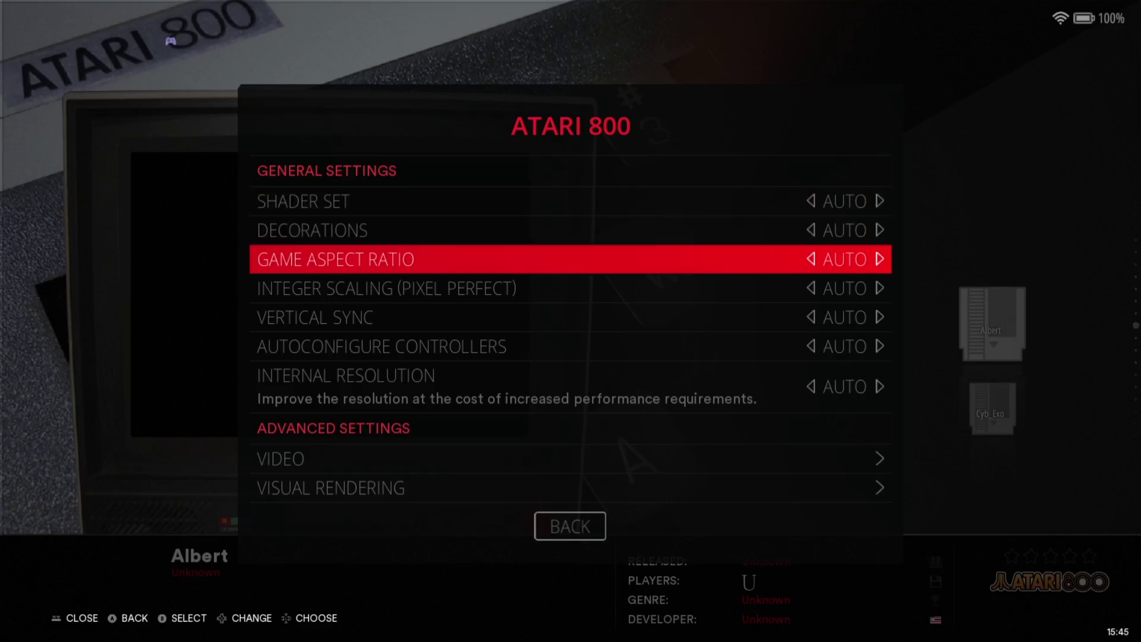
pyautogui.press('Down')
pyautogui.press('Down')
pyautogui.press('Down')
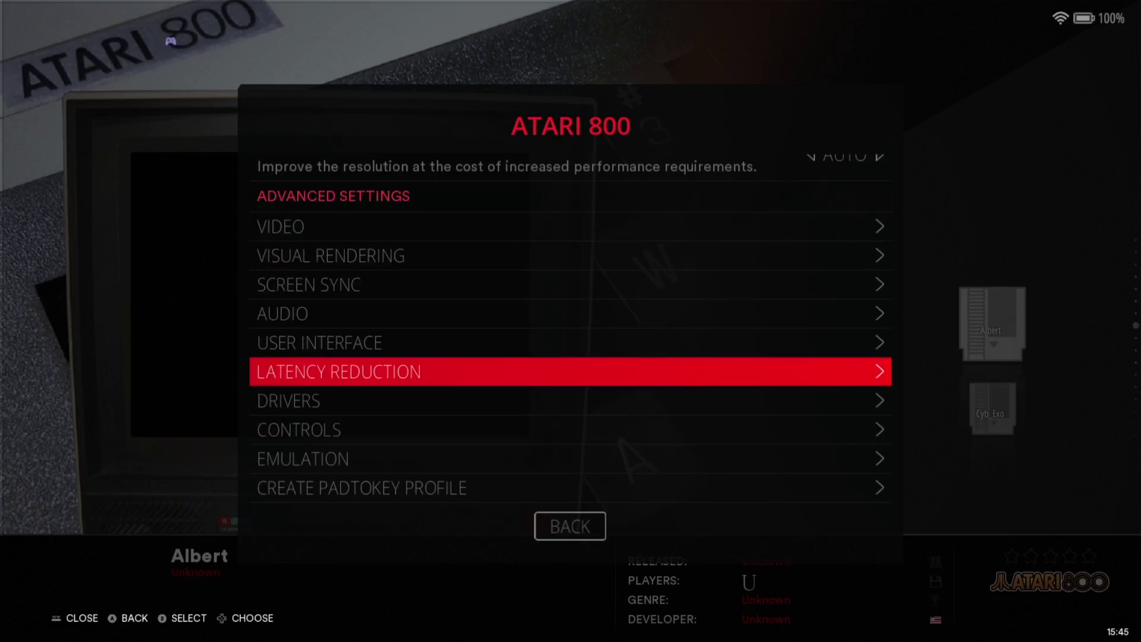
pyautogui.press('Escape')
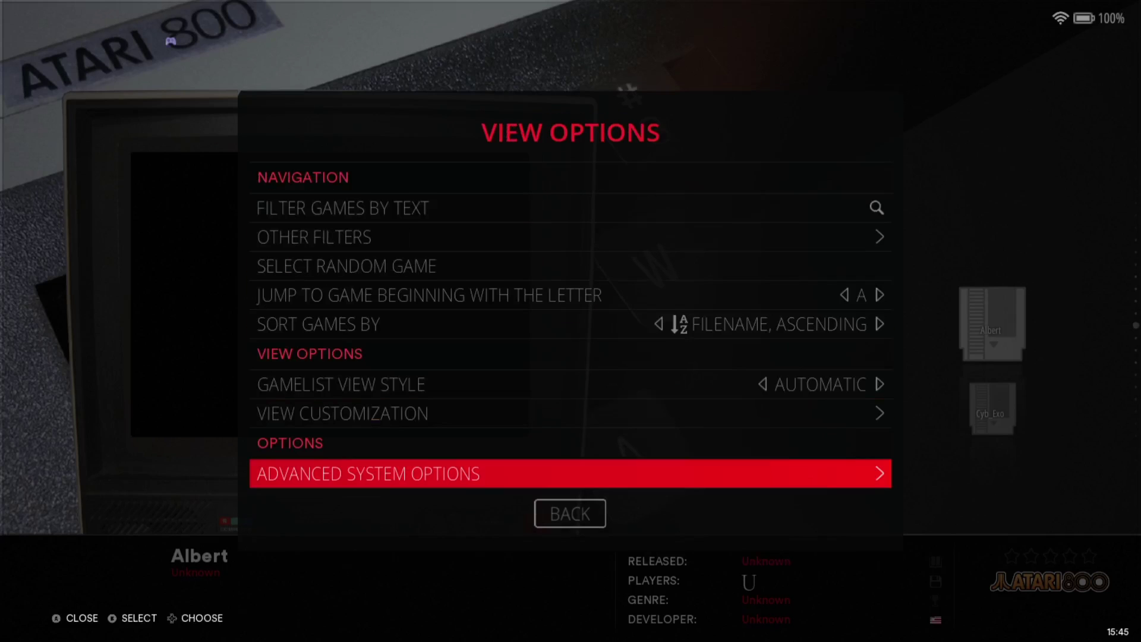
pyautogui.press('Escape')
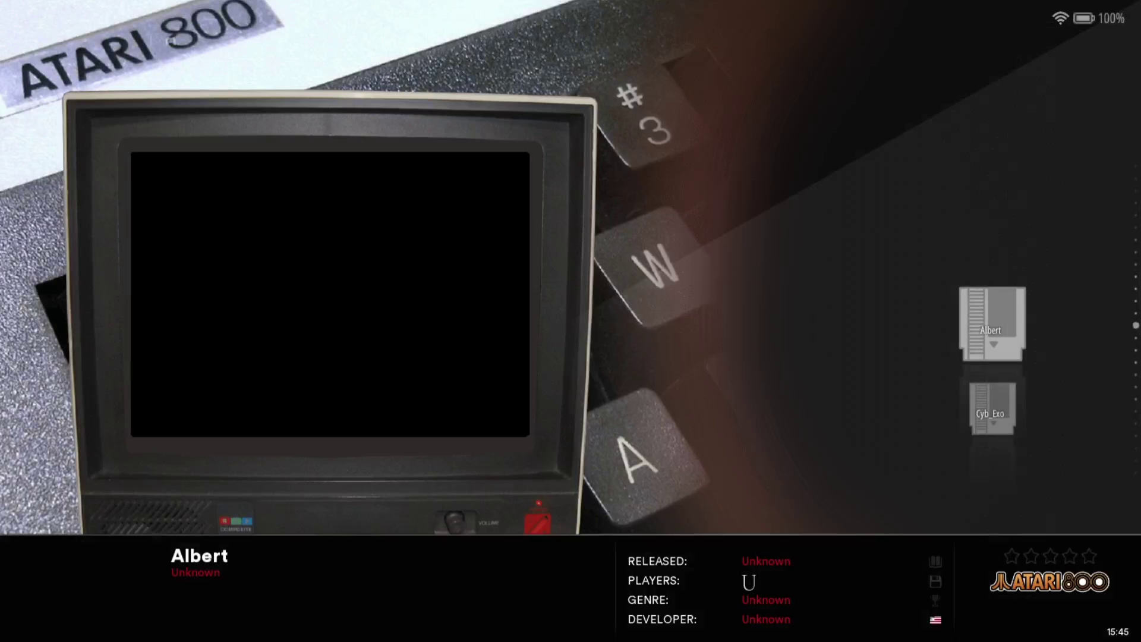
# Update the gamelists from the main menu's game settings.
pyautogui.press('Escape')
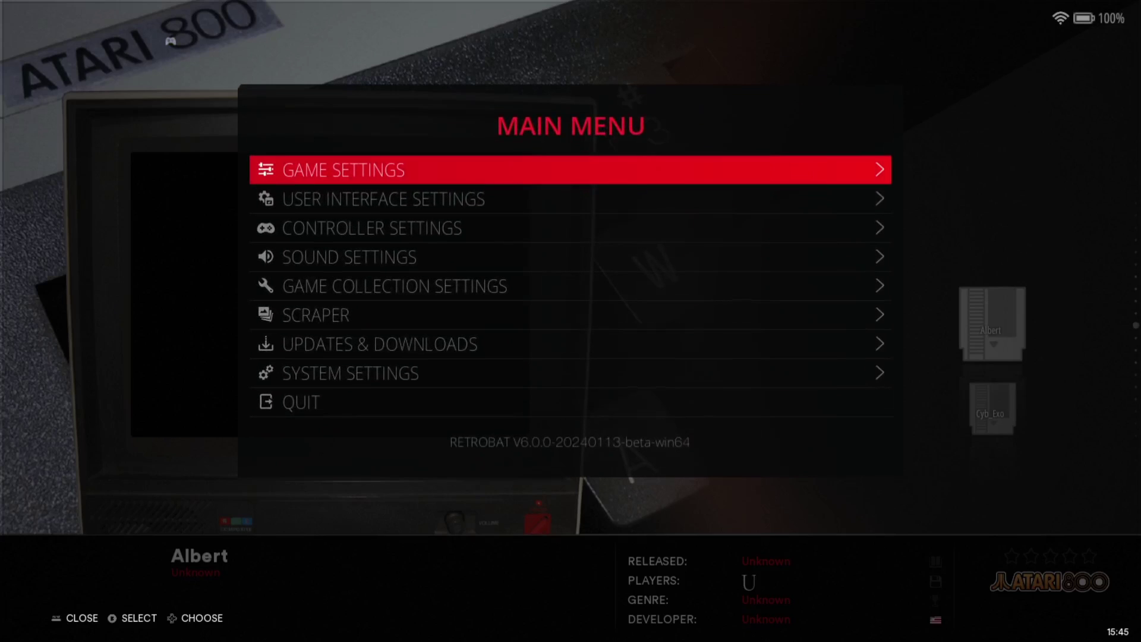
pyautogui.press('Return')
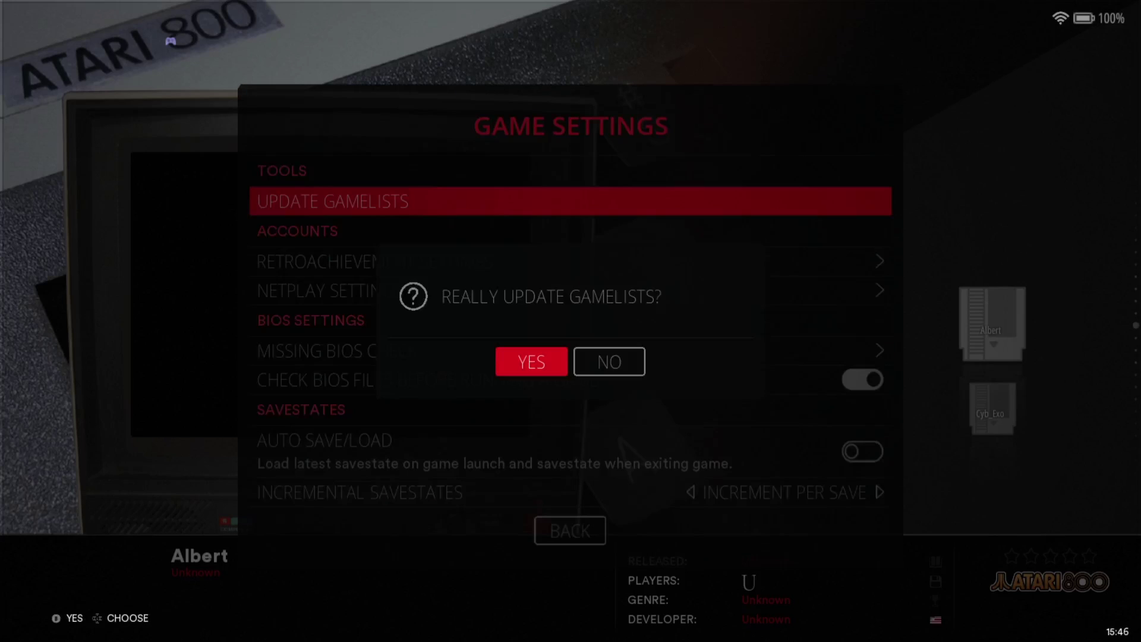
pyautogui.press('Return')
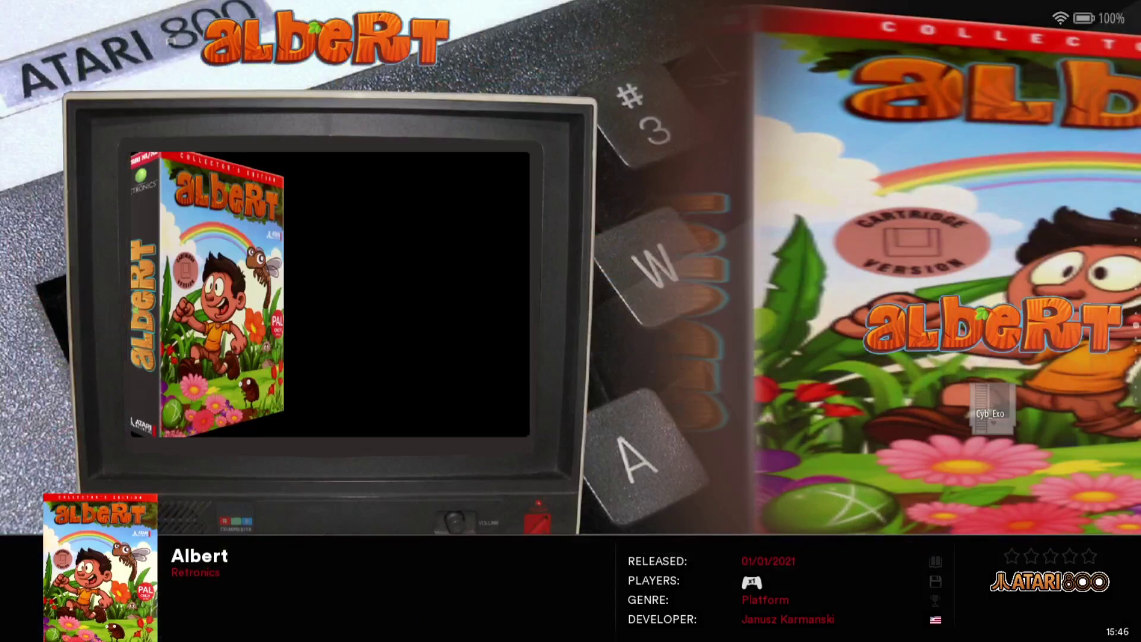
# Compare Albert's new box art with Cyb_Exo, then open the main menu over the systems view.
pyautogui.press('Down')
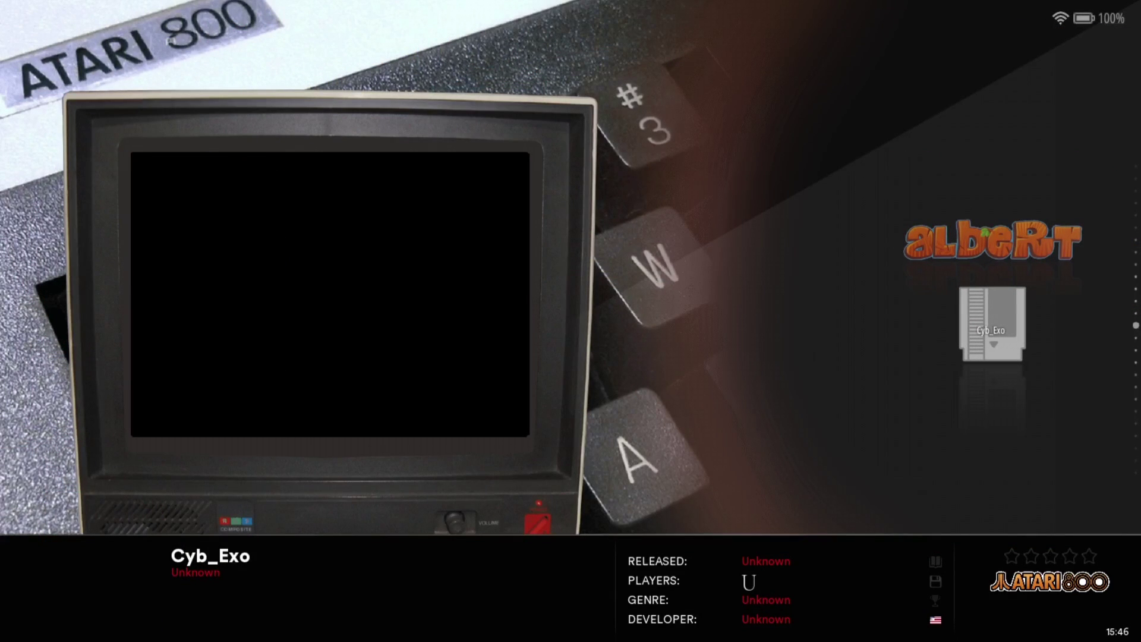
pyautogui.press('Up')
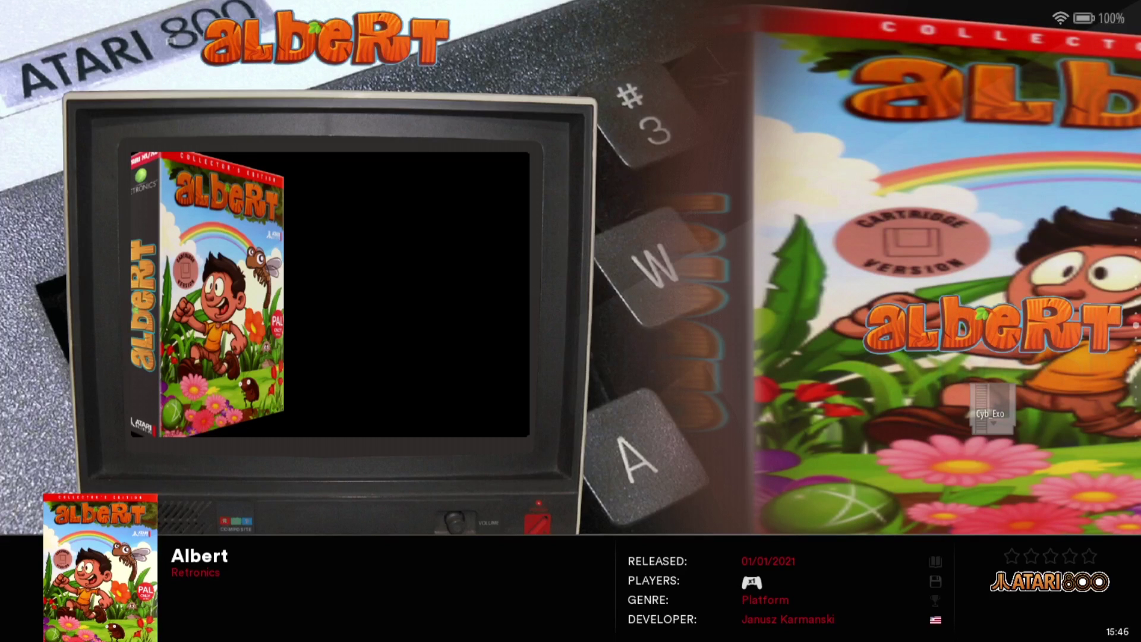
pyautogui.press('Escape')
pyautogui.press('F1')
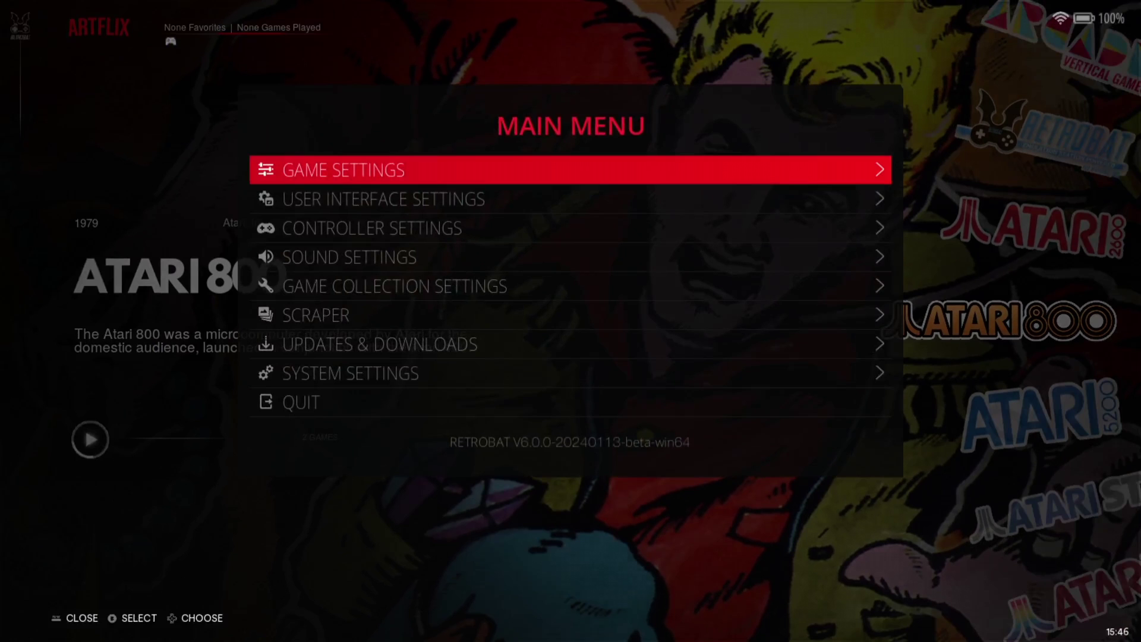
# Change the theme set from ALEKFULL-ARTFLIX to SIMPLE_LIFE in User Interface Settings and let it reload.
pyautogui.press('Down')
pyautogui.press('Return')
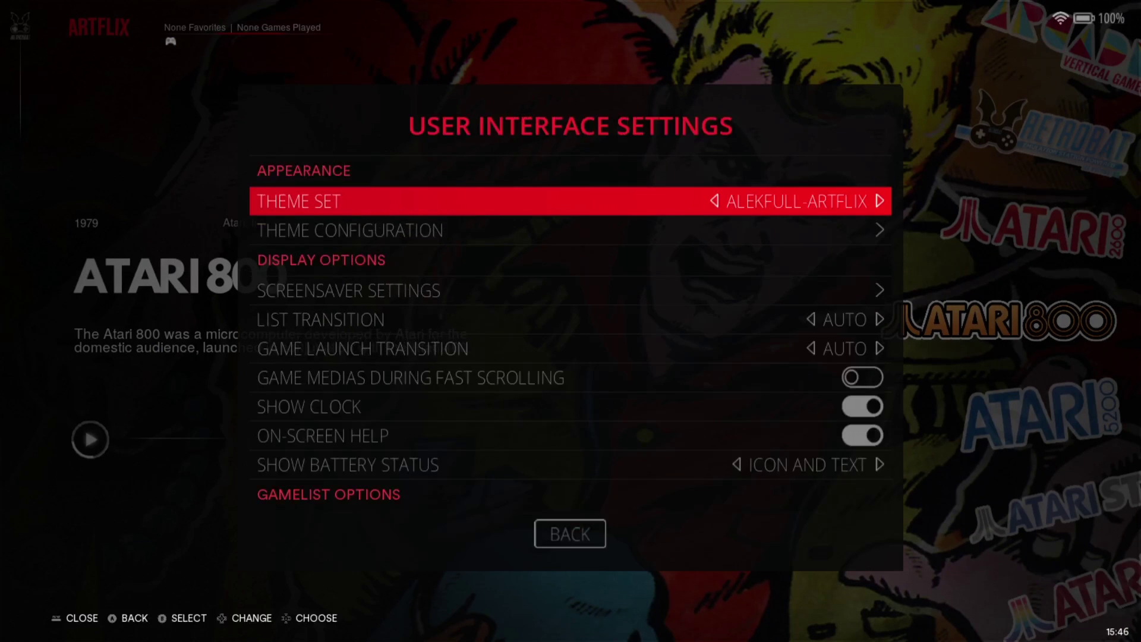
pyautogui.press('Return')
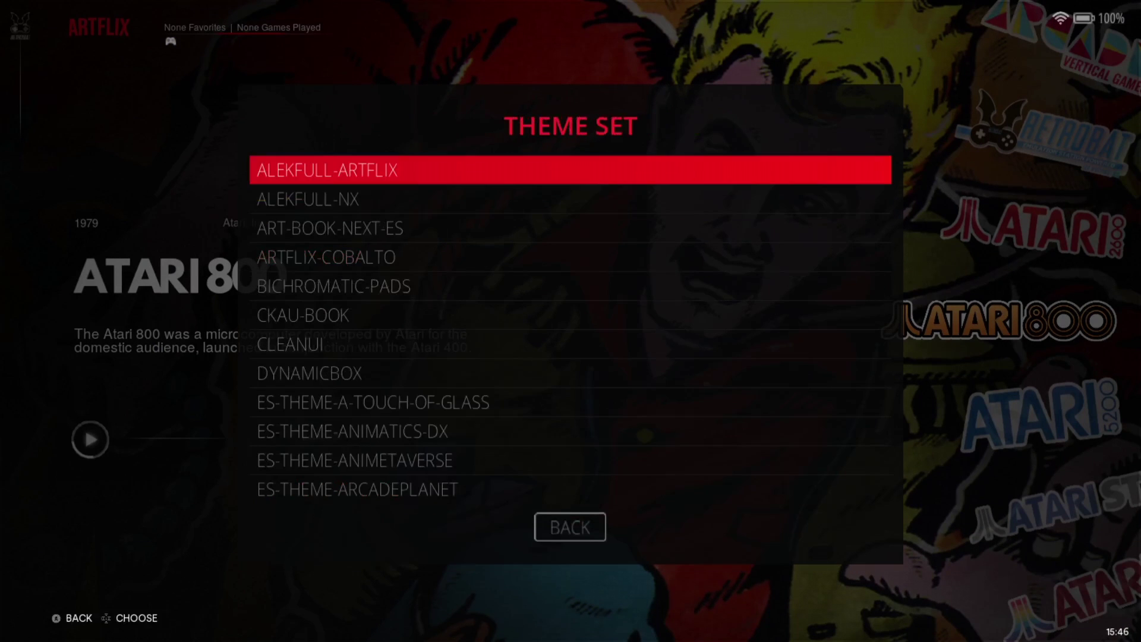
pyautogui.press('Down')
pyautogui.press('Down')
pyautogui.press('Down')
pyautogui.press('Down')
pyautogui.press('Down')
pyautogui.press('Down')
pyautogui.press('Down')
pyautogui.press('Down')
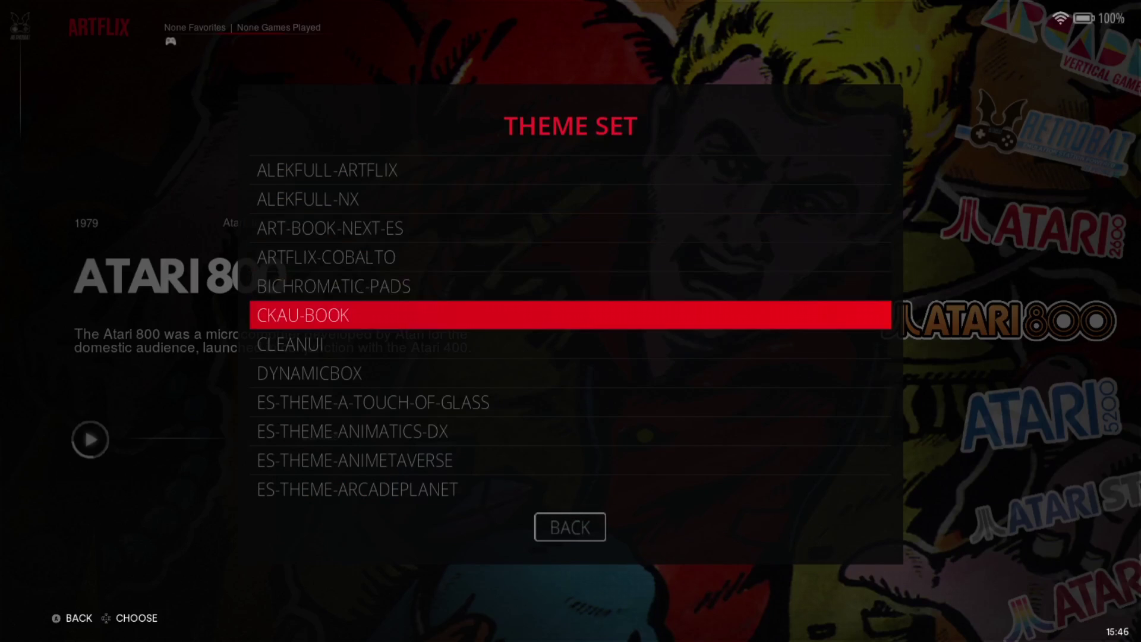
pyautogui.press('Down')
pyautogui.press('Down')
pyautogui.press('Down')
pyautogui.press('Down')
pyautogui.press('Down')
pyautogui.press('Down')
pyautogui.press('Down')
pyautogui.press('Down')
pyautogui.press('Down')
pyautogui.press('Down')
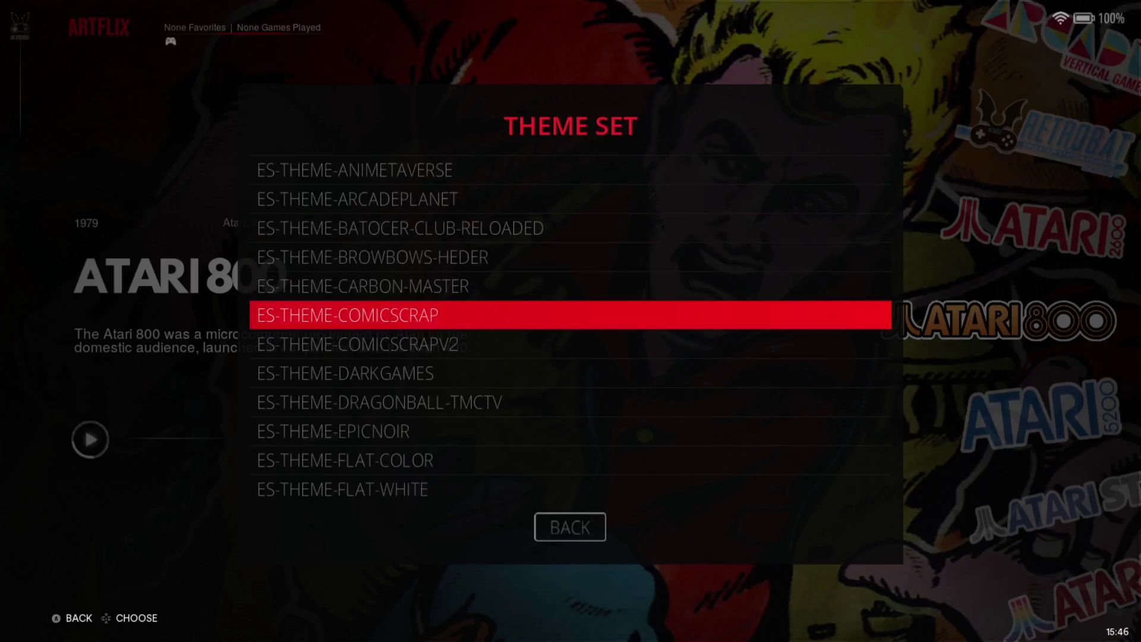
pyautogui.press('Down')
pyautogui.press('Down')
pyautogui.press('Down')
pyautogui.press('Down')
pyautogui.press('Down')
pyautogui.press('Down')
pyautogui.press('Down')
pyautogui.press('Down')
pyautogui.press('Down')
pyautogui.press('Down')
pyautogui.press('Down')
pyautogui.press('Down')
pyautogui.press('Down')
pyautogui.press('Down')
pyautogui.press('Down')
pyautogui.press('Down')
pyautogui.press('Down')
pyautogui.press('Down')
pyautogui.press('Down')
pyautogui.press('Down')
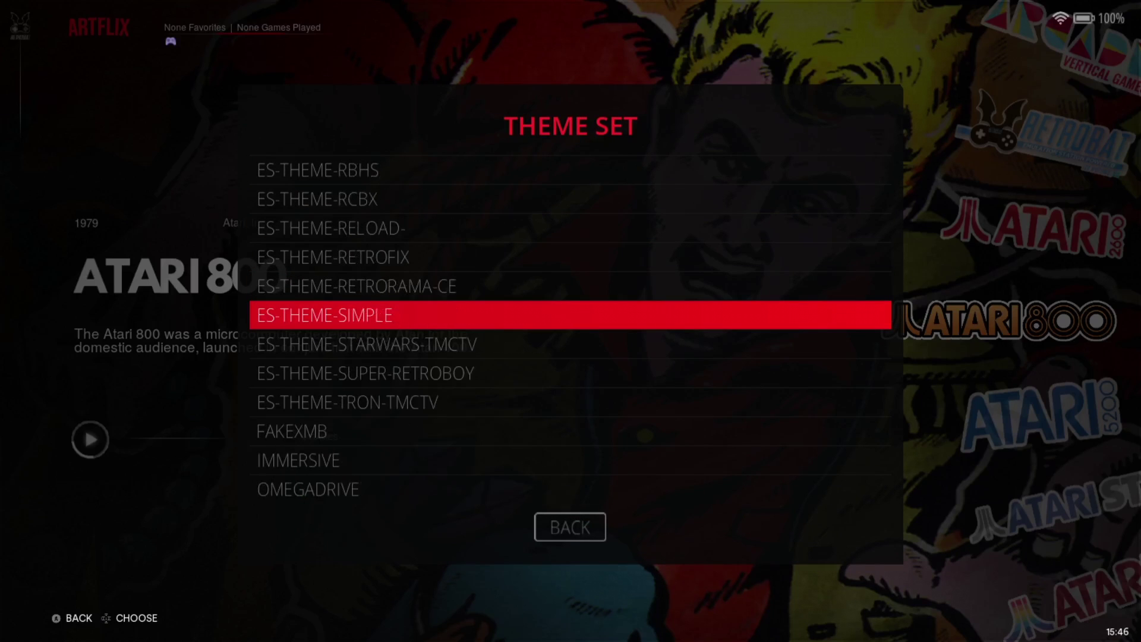
pyautogui.press('Down')
pyautogui.press('Down')
pyautogui.press('Down')
pyautogui.press('Down')
pyautogui.press('Down')
pyautogui.press('Down')
pyautogui.press('Down')
pyautogui.press('Down')
pyautogui.press('Down')
pyautogui.press('Down')
pyautogui.press('Down')
pyautogui.press('Down')
pyautogui.press('Down')
pyautogui.press('Down')
pyautogui.press('Down')
pyautogui.press('Down')
pyautogui.press('Down')
pyautogui.press('Down')
pyautogui.press('Down')
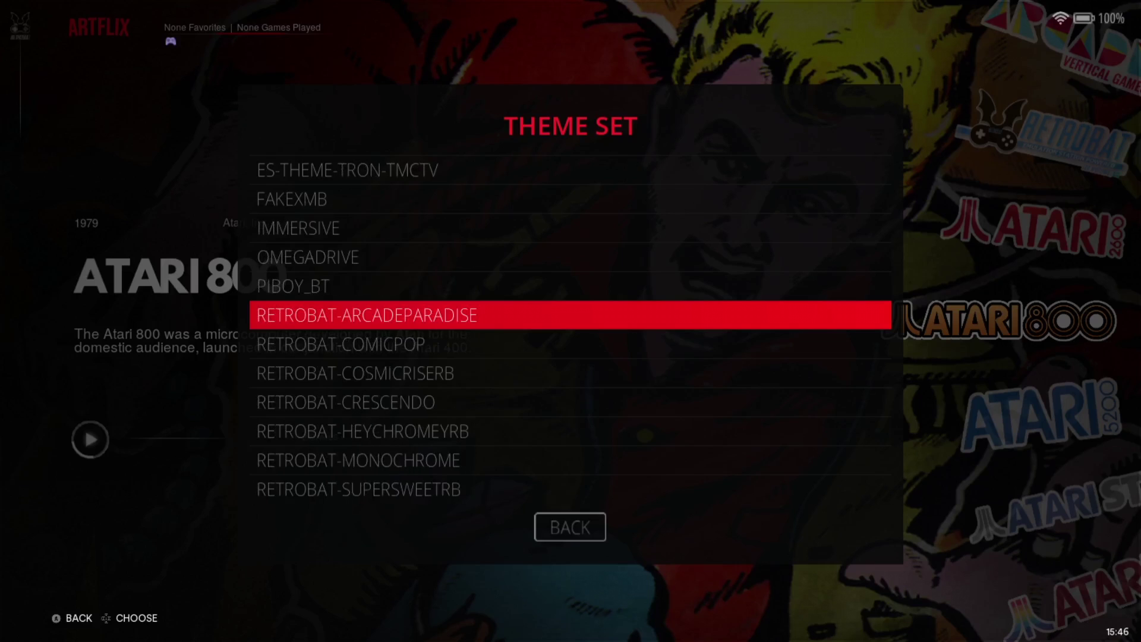
pyautogui.press('Return')
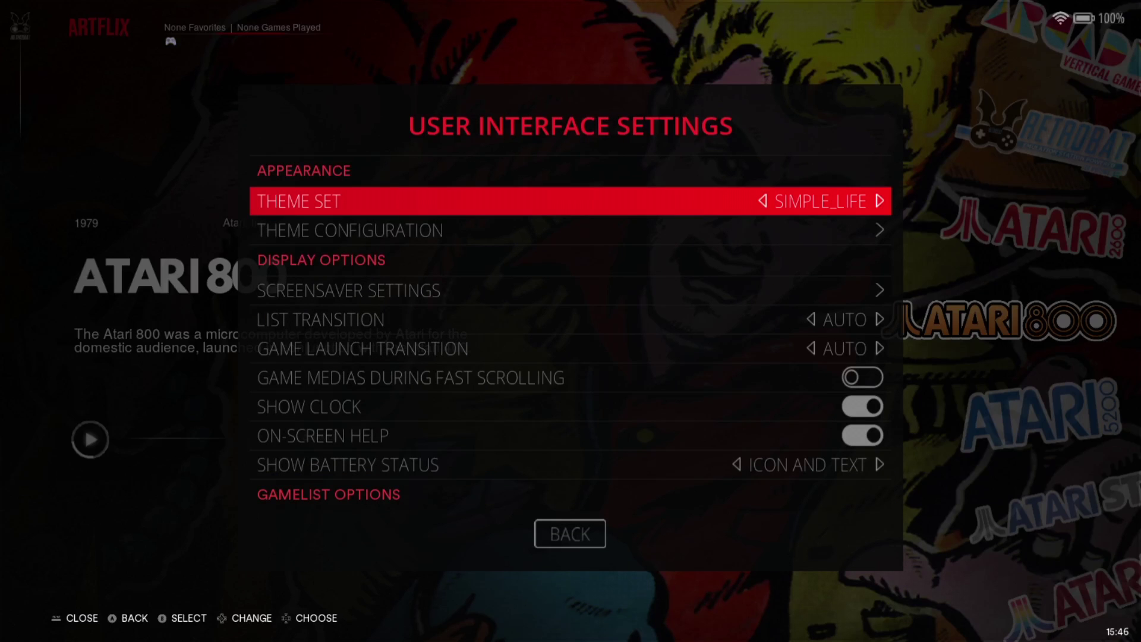
pyautogui.press('Escape')
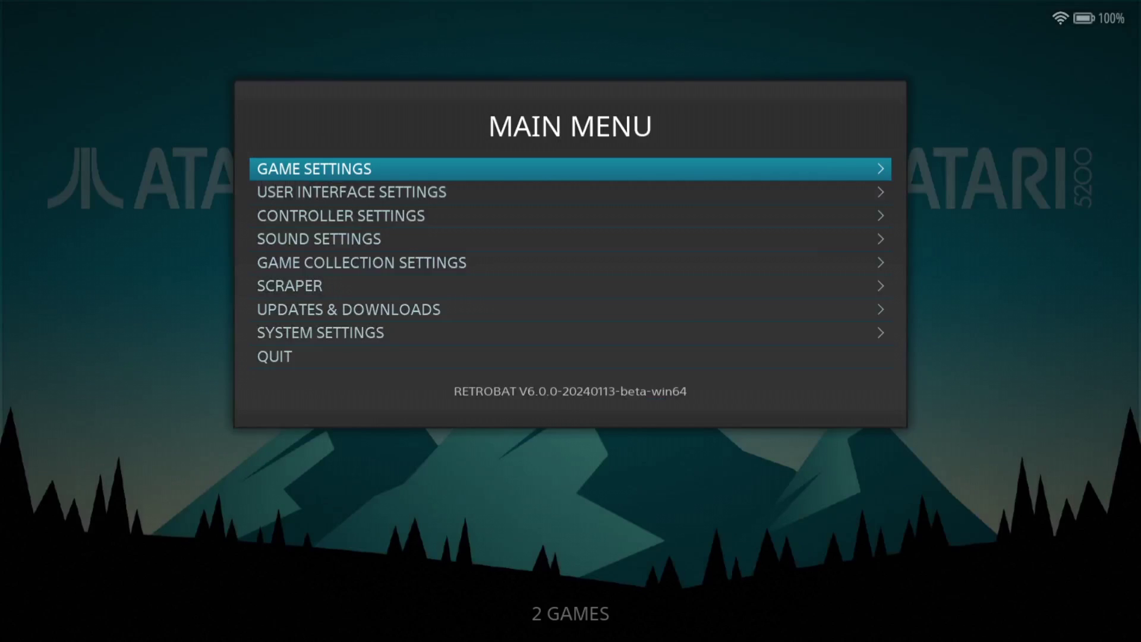
# Launch Cyb_Exo from the Atari 800 list and dismiss its 'need minimum 130XE' error.
pyautogui.press('Escape')
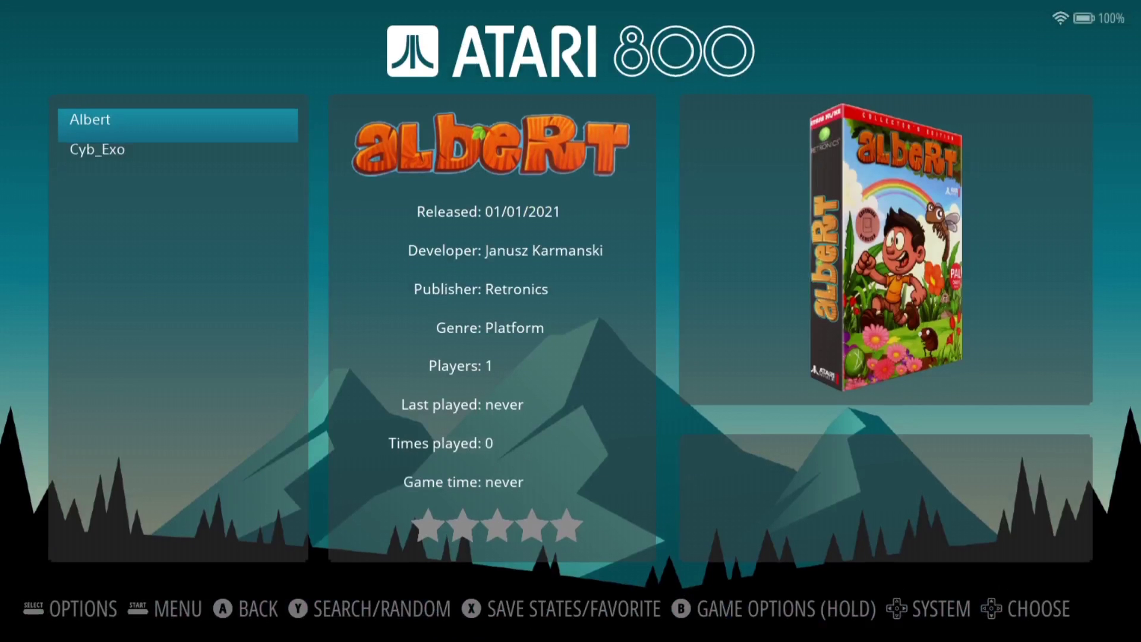
pyautogui.press('Down')
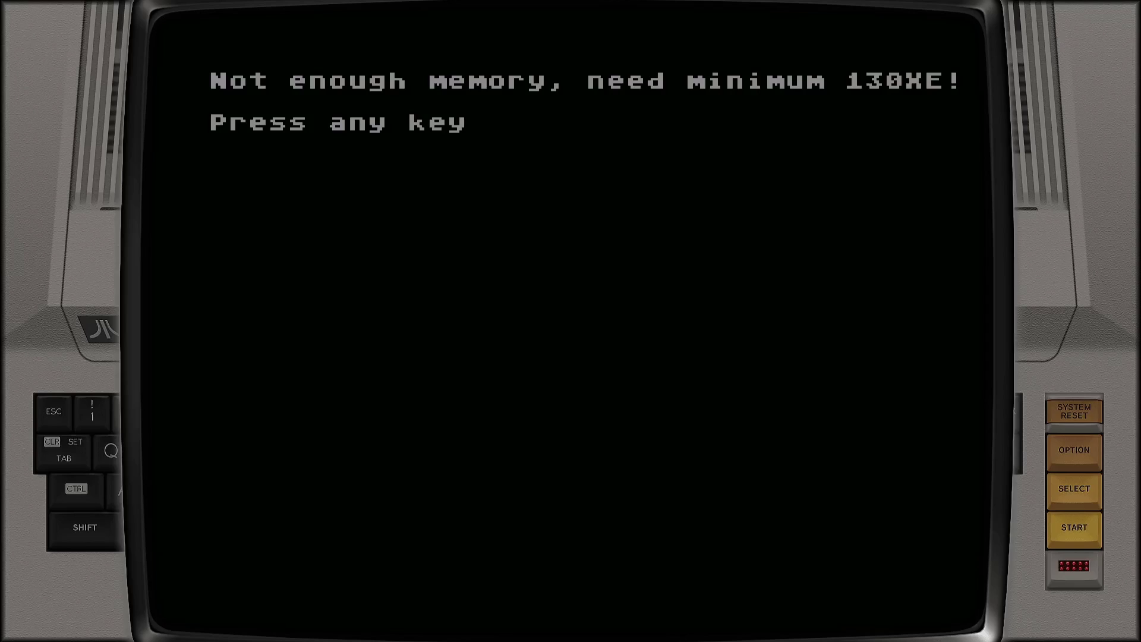
pyautogui.press('Return')
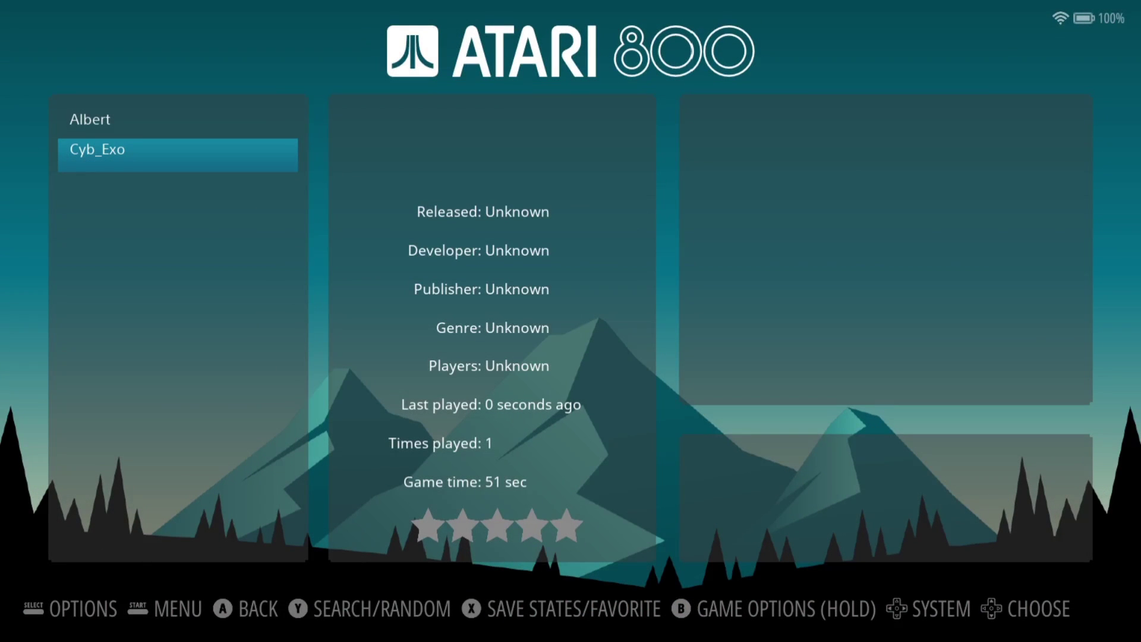
# Set the Atari 800 Emulation > Emulated System option to 130XE (128K) and return to the game list.
pyautogui.press('BackSpace')
pyautogui.click(570, 437)
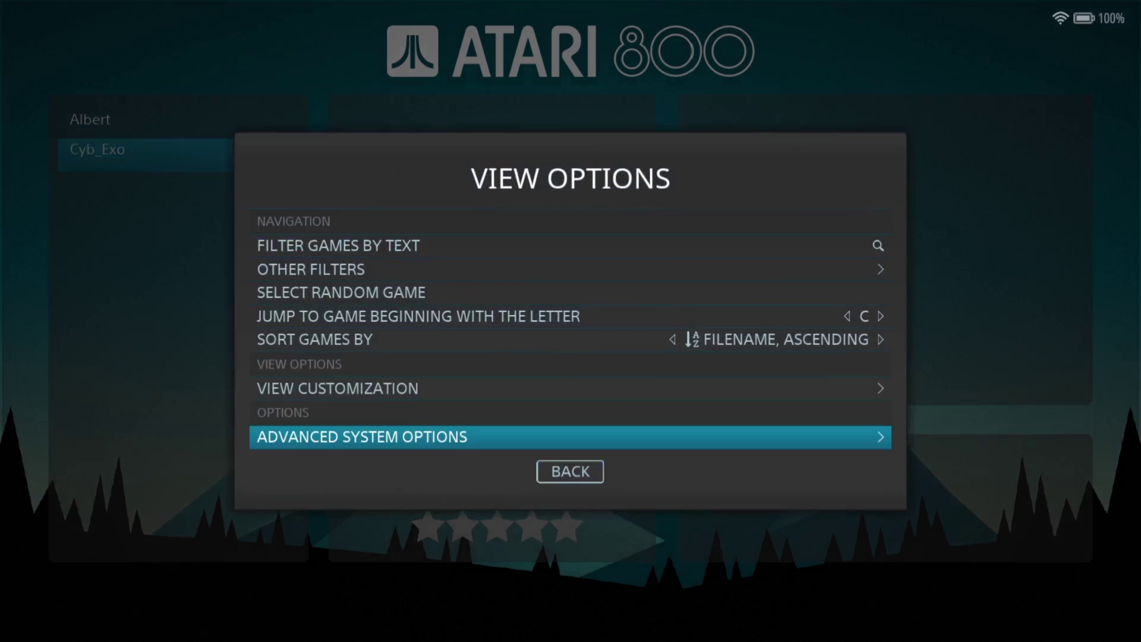
pyautogui.press('Return')
pyautogui.press('Up')
pyautogui.press('Up')
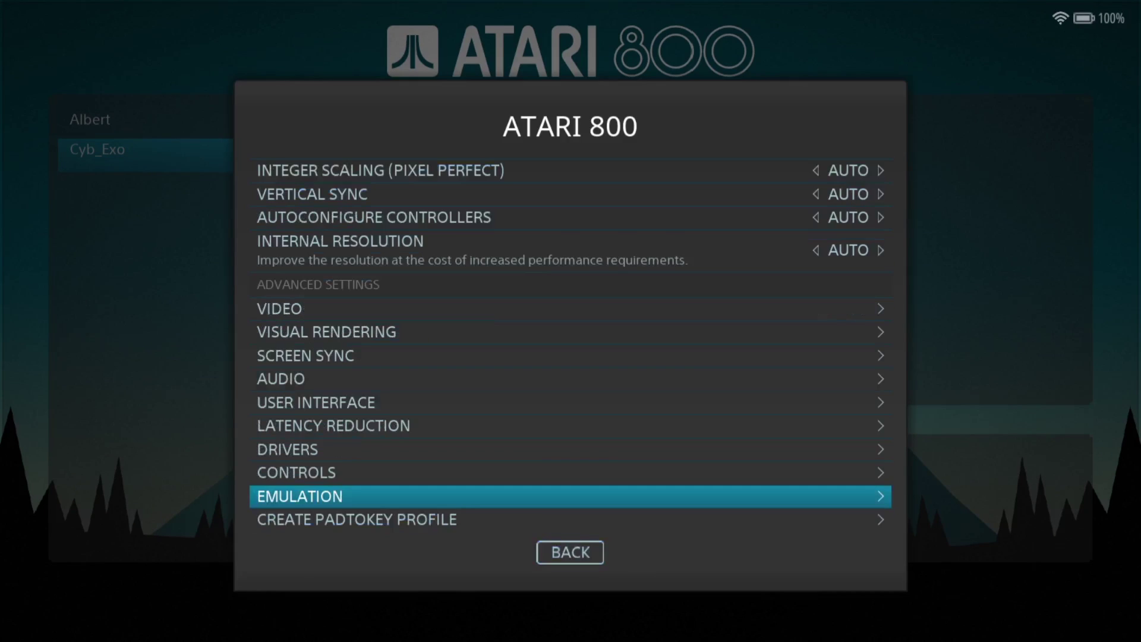
pyautogui.press('Return')
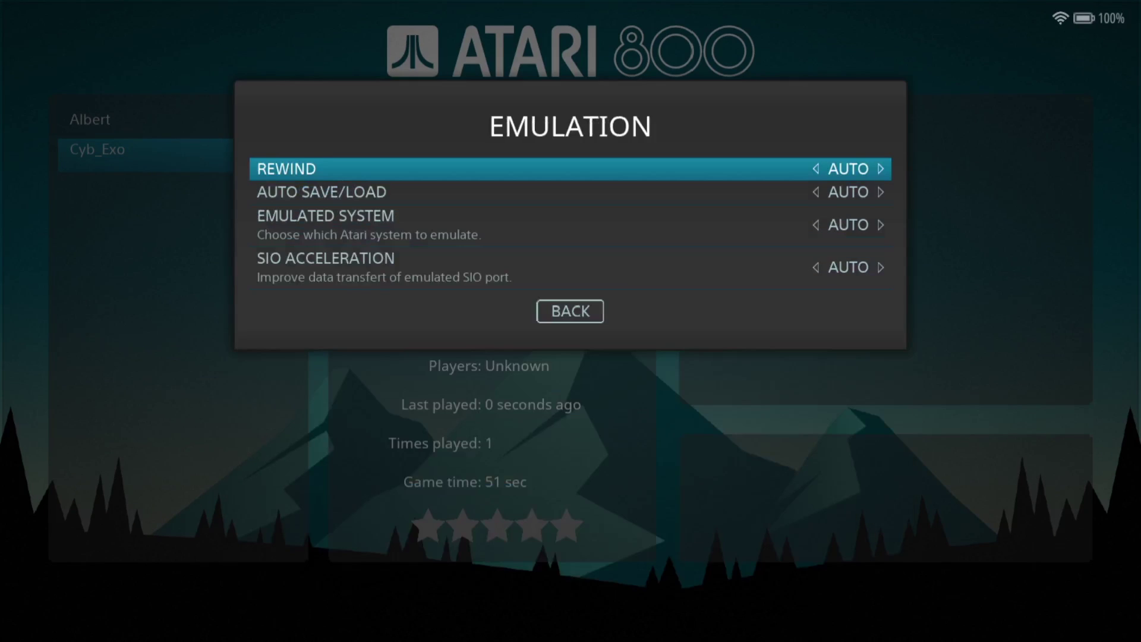
pyautogui.press('Down')
pyautogui.press('Down')
pyautogui.press('Return')
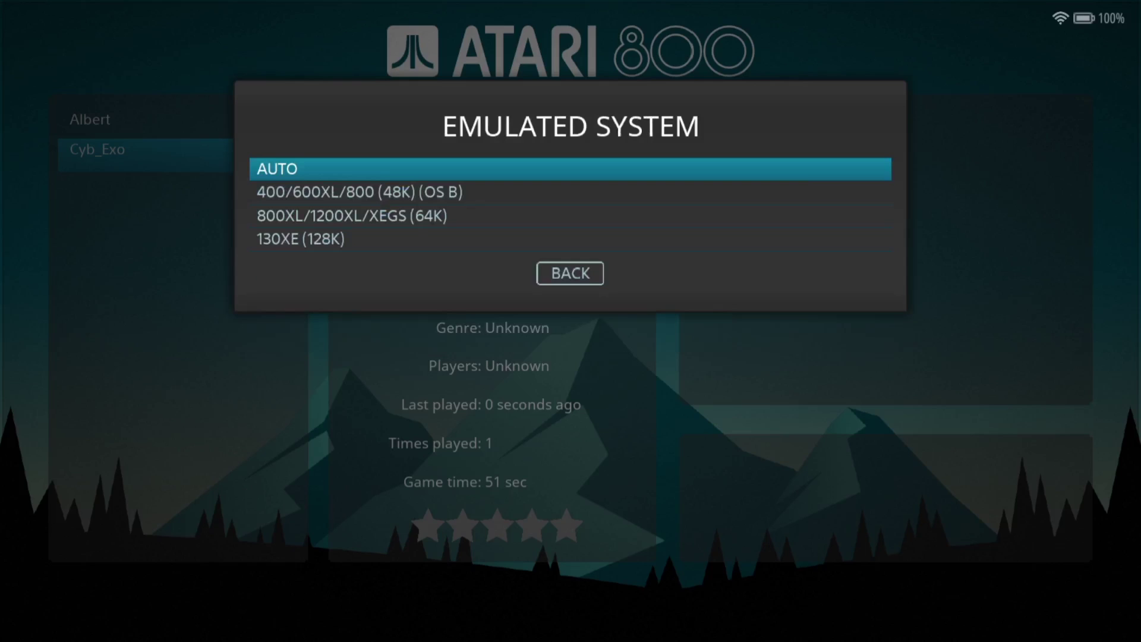
pyautogui.press('Down')
pyautogui.press('Down')
pyautogui.press('Down')
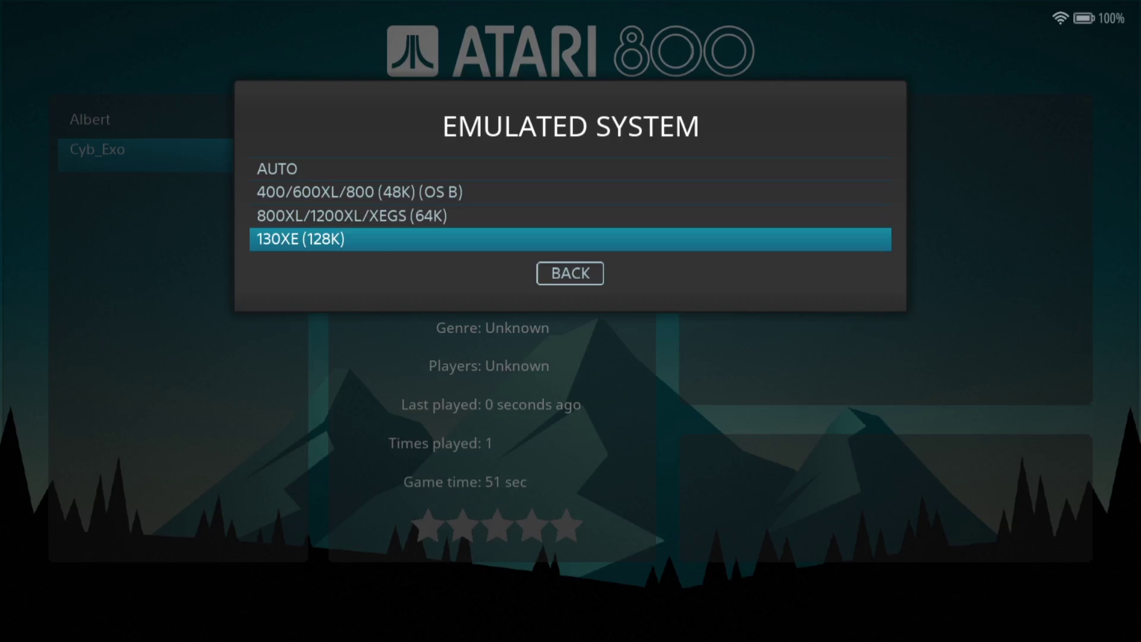
pyautogui.press('Return')
pyautogui.press('Escape')
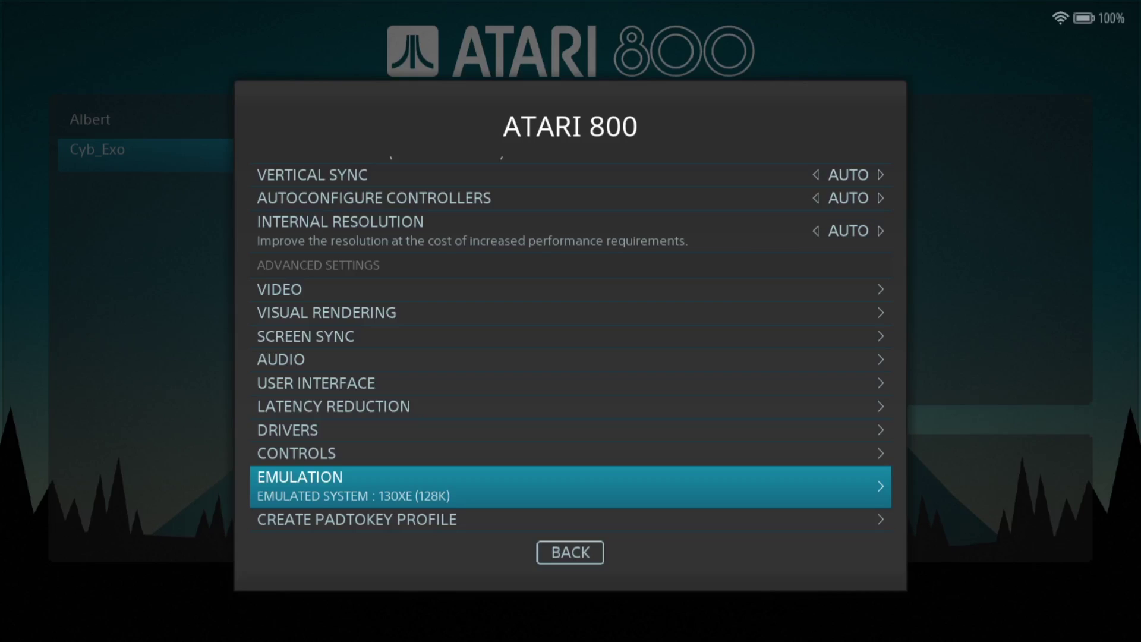
pyautogui.press('Escape')
pyautogui.press('Escape')
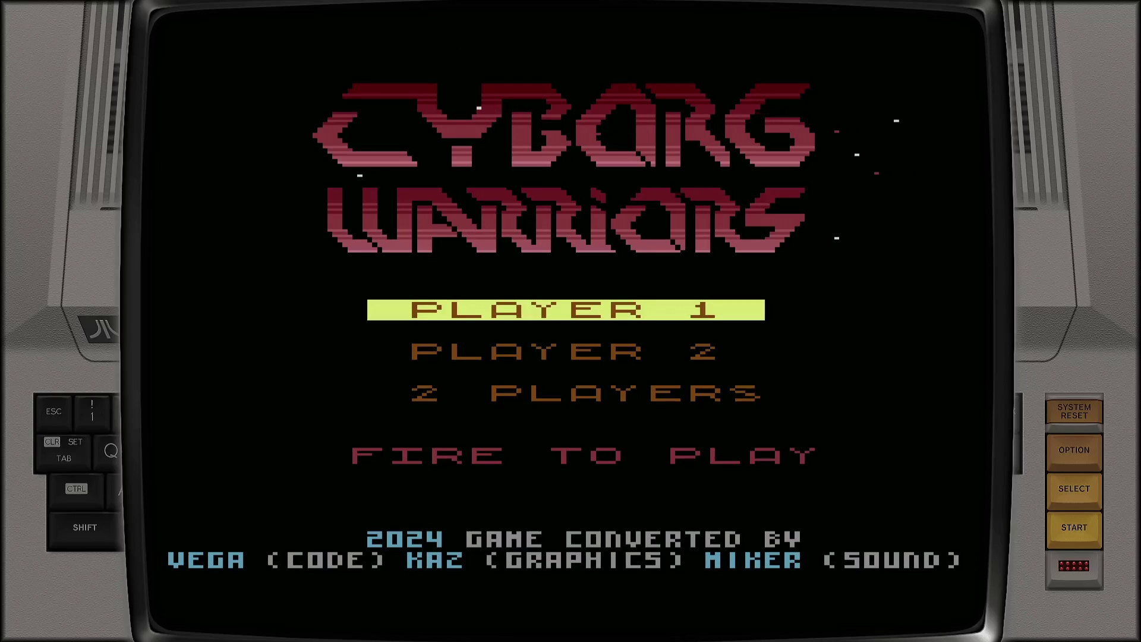
# Start a one-player Cyborg Warriors game and shoot down the first alien columns.
pyautogui.press('space')
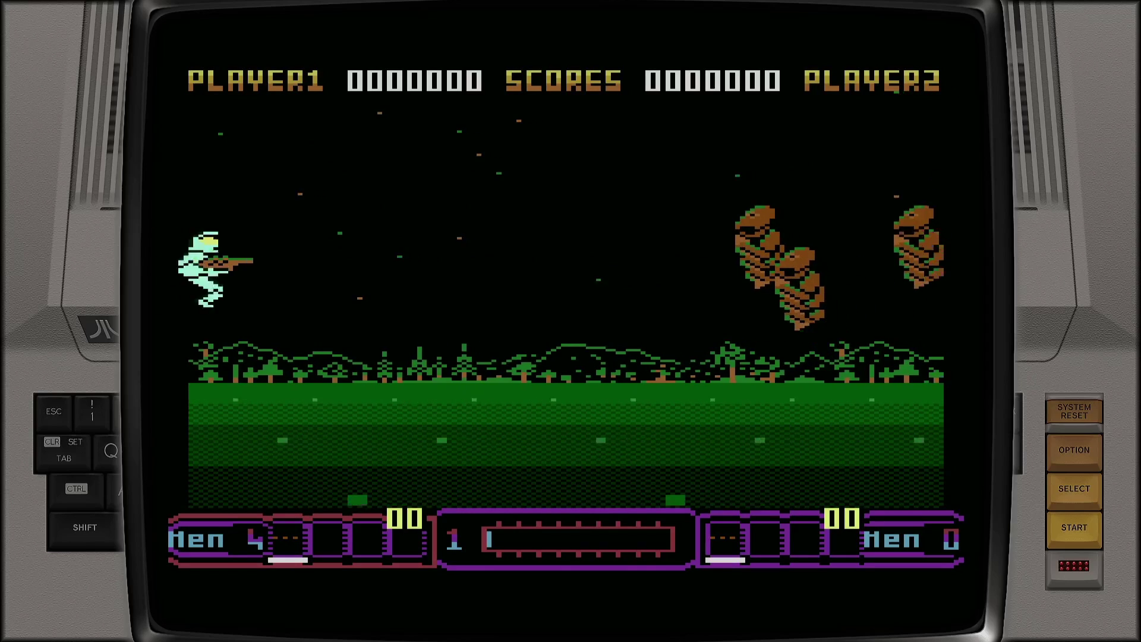
pyautogui.press('space')
pyautogui.press('space')
pyautogui.press('Right')
pyautogui.press('Down')
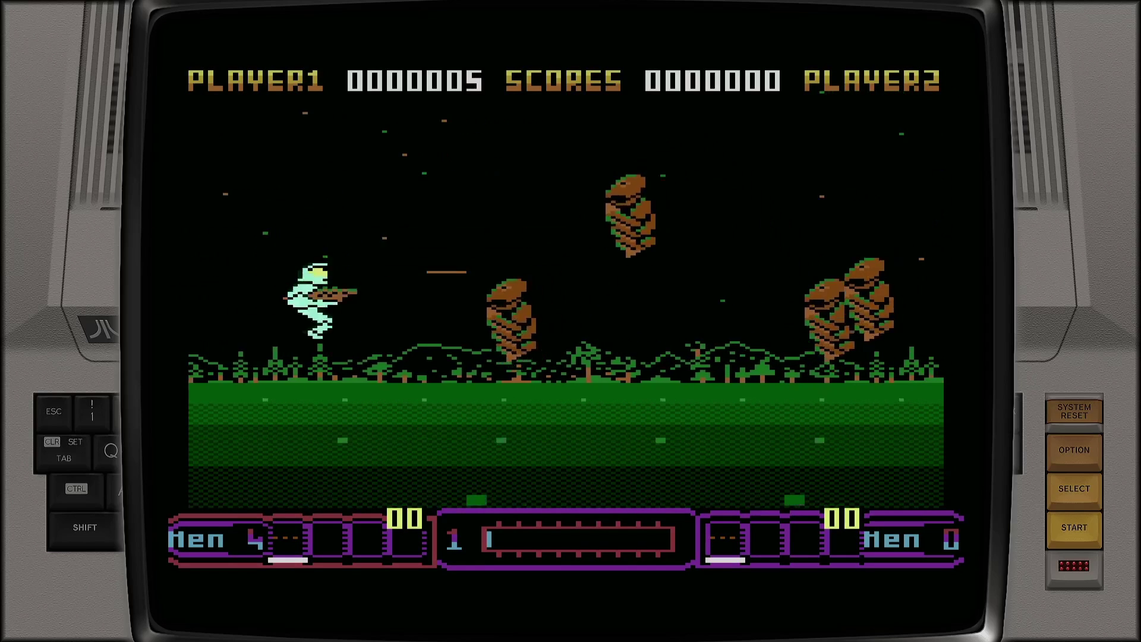
pyautogui.press('space')
pyautogui.press('Left')
pyautogui.press('Right')
pyautogui.press('space')
pyautogui.press('space')
pyautogui.press('Up')
pyautogui.press('Left')
pyautogui.press('space')
pyautogui.press('space')
pyautogui.press('Down')
pyautogui.press('Left')
pyautogui.press('space')
pyautogui.press('Up')
pyautogui.press('space')
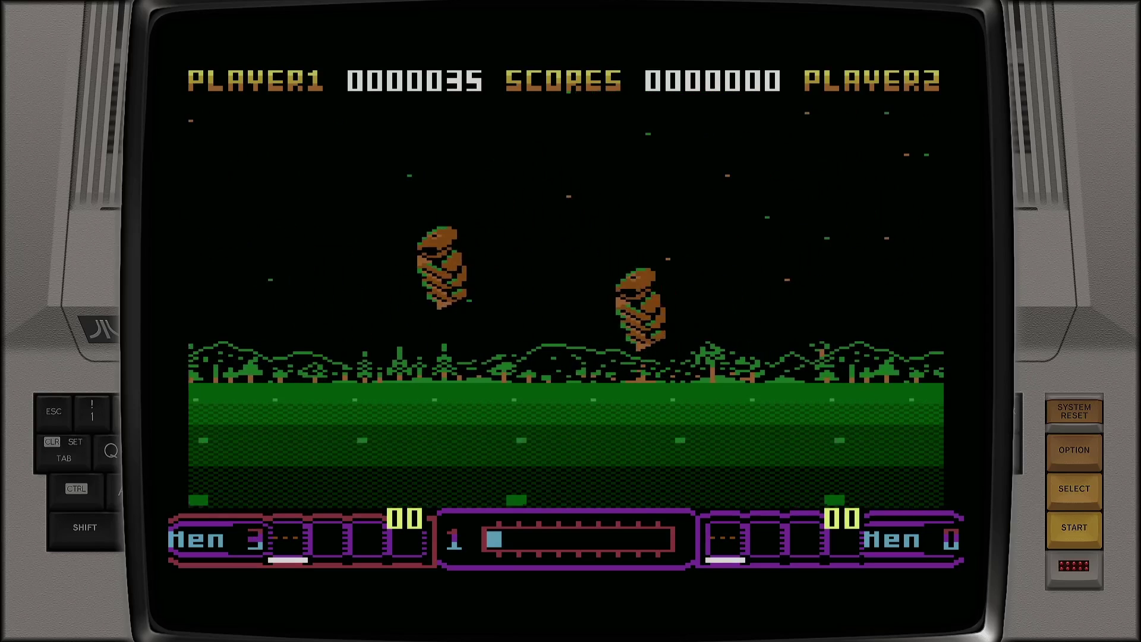
pyautogui.press('space')
pyautogui.press('Down')
pyautogui.press('Right')
pyautogui.press('space')
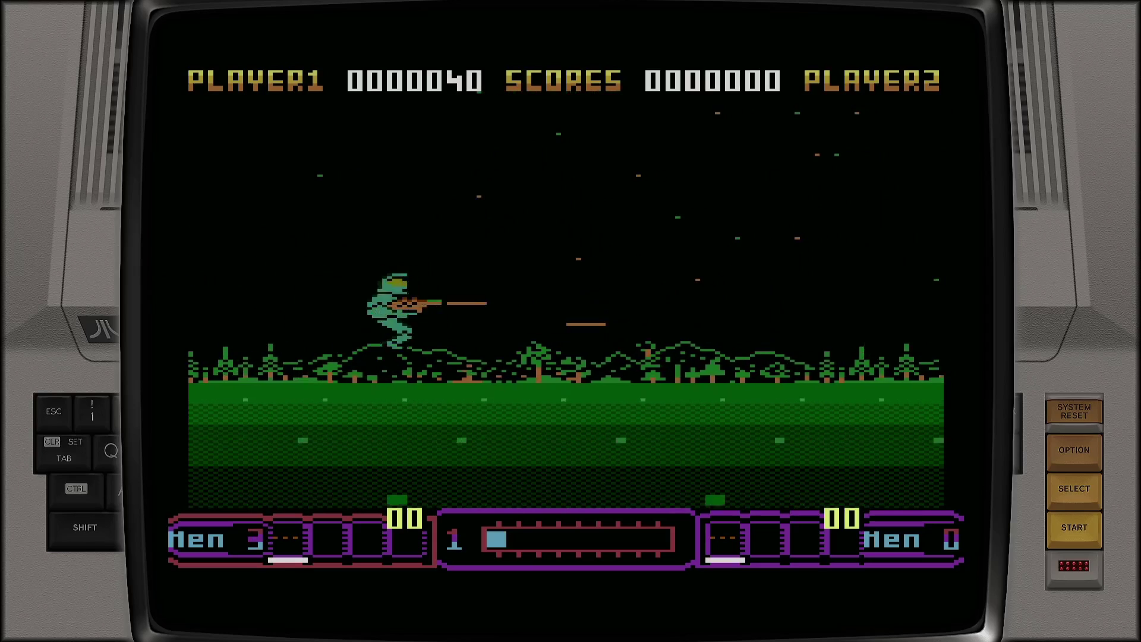
pyautogui.press('Right')
pyautogui.press('space')
pyautogui.press('Up')
pyautogui.press('Down')
pyautogui.press('Left')
pyautogui.press('space')
pyautogui.press('Left')
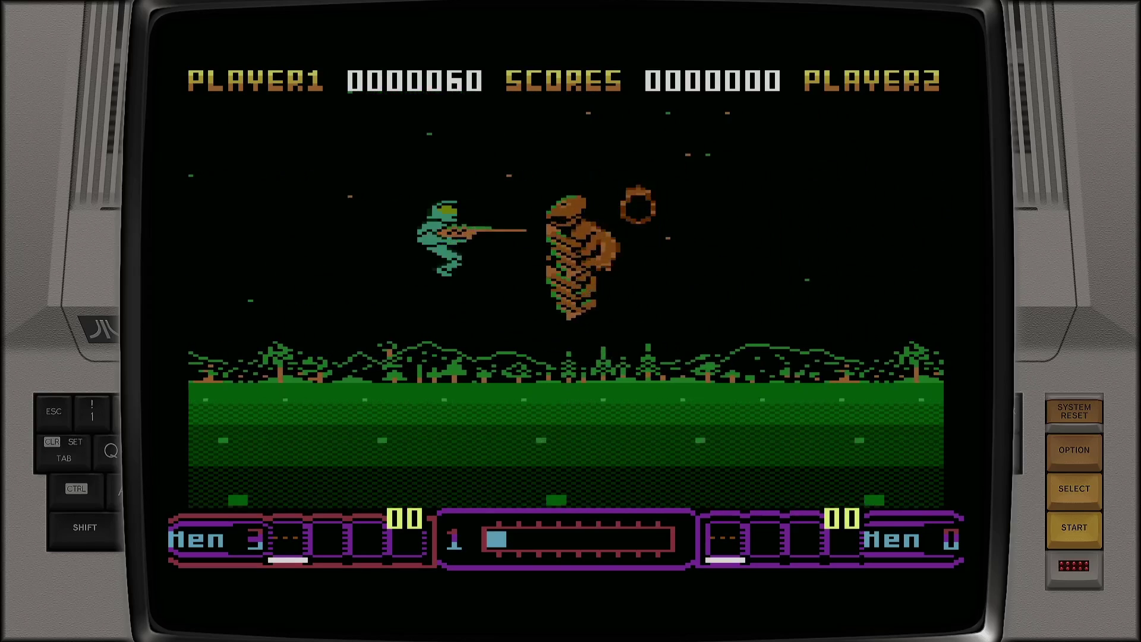
pyautogui.press('space')
pyautogui.press('Left')
pyautogui.press('Right')
pyautogui.press('Down')
pyautogui.press('space')
# Keep flying the soldier and firing at aliens until Player 1's score reaches 110.
pyautogui.press('Up')
pyautogui.press('Right')
pyautogui.press('Left')
pyautogui.press('Down')
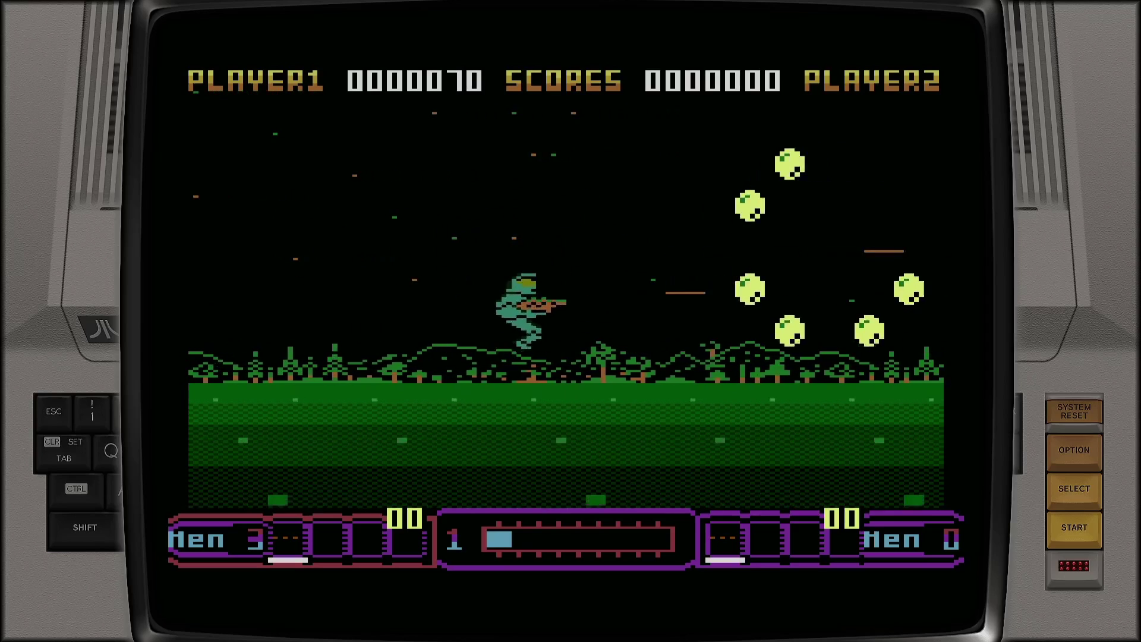
pyautogui.press('Right')
pyautogui.press('Up')
pyautogui.press('Up')
pyautogui.press('Left')
pyautogui.press('space')
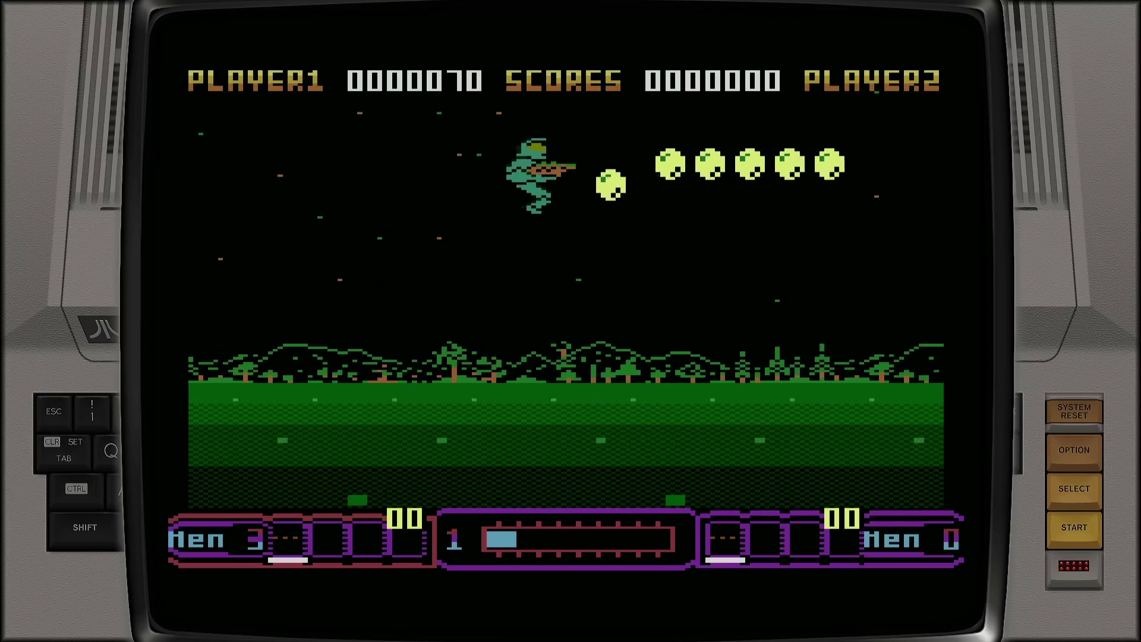
pyautogui.press('Left')
pyautogui.press('Left')
pyautogui.press('space')
pyautogui.press('Down')
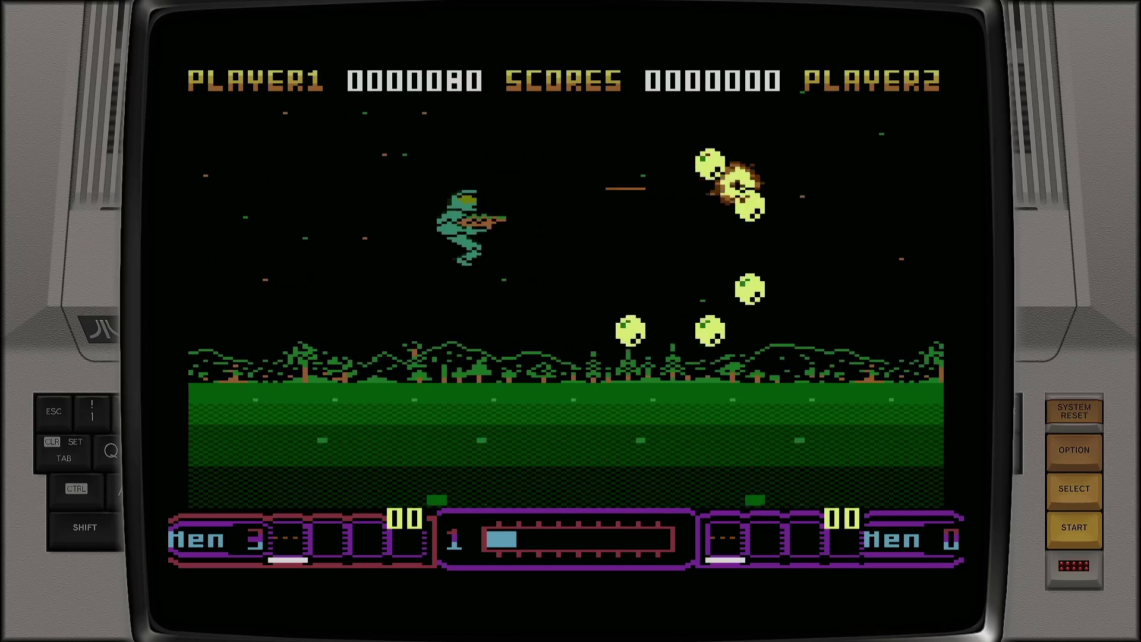
pyautogui.press('space')
pyautogui.press('Up')
pyautogui.press('Left')
pyautogui.press('space')
pyautogui.press('Left')
pyautogui.press('space')
pyautogui.press('Down')
pyautogui.press('Right')
pyautogui.press('space')
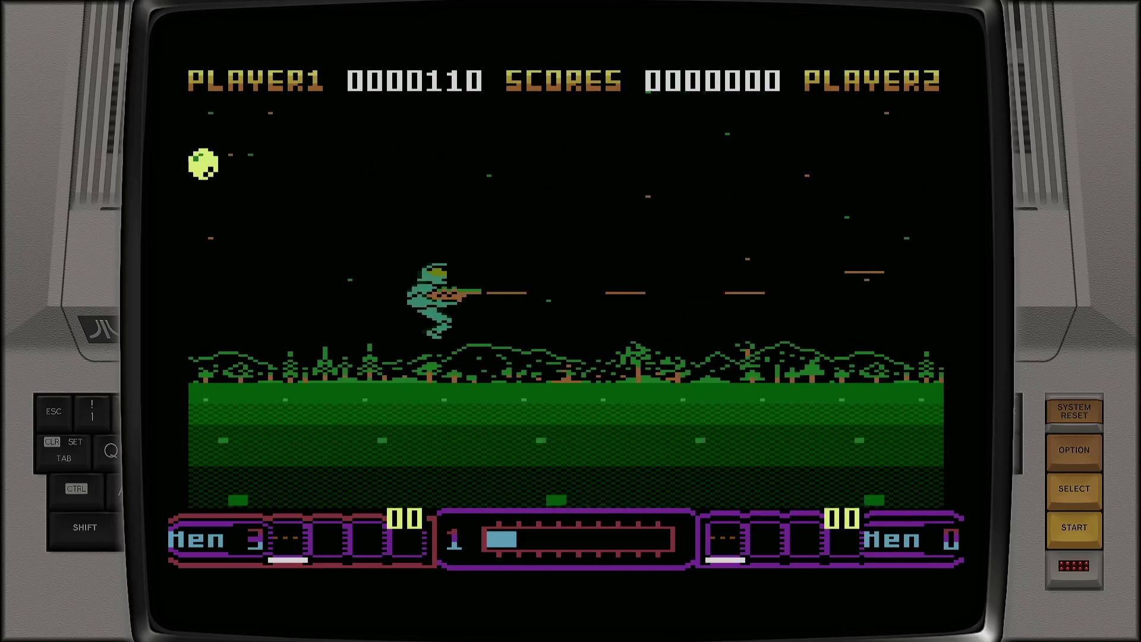
pyautogui.press('Up')
pyautogui.press('space')
pyautogui.press('Up')
pyautogui.press('Right')
pyautogui.press('space')
pyautogui.press('Down')
pyautogui.press('Left')
pyautogui.press('space')
pyautogui.press('Up')
pyautogui.press('Right')
pyautogui.press('space')
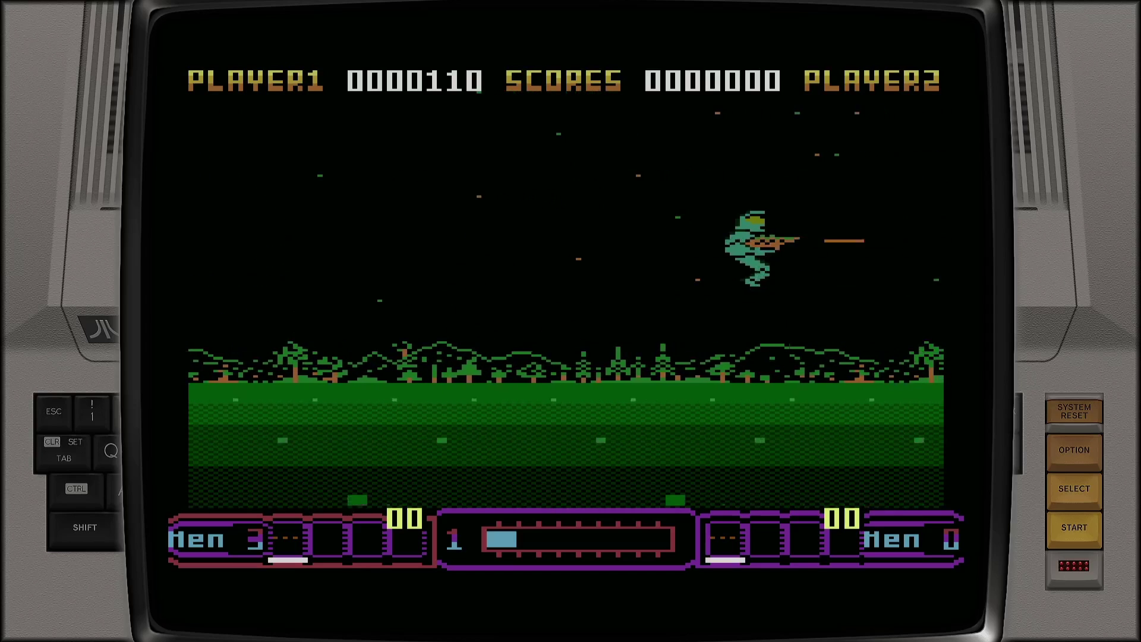
pyautogui.press('Left')
pyautogui.press('Left')
pyautogui.press('space')
pyautogui.press('space')
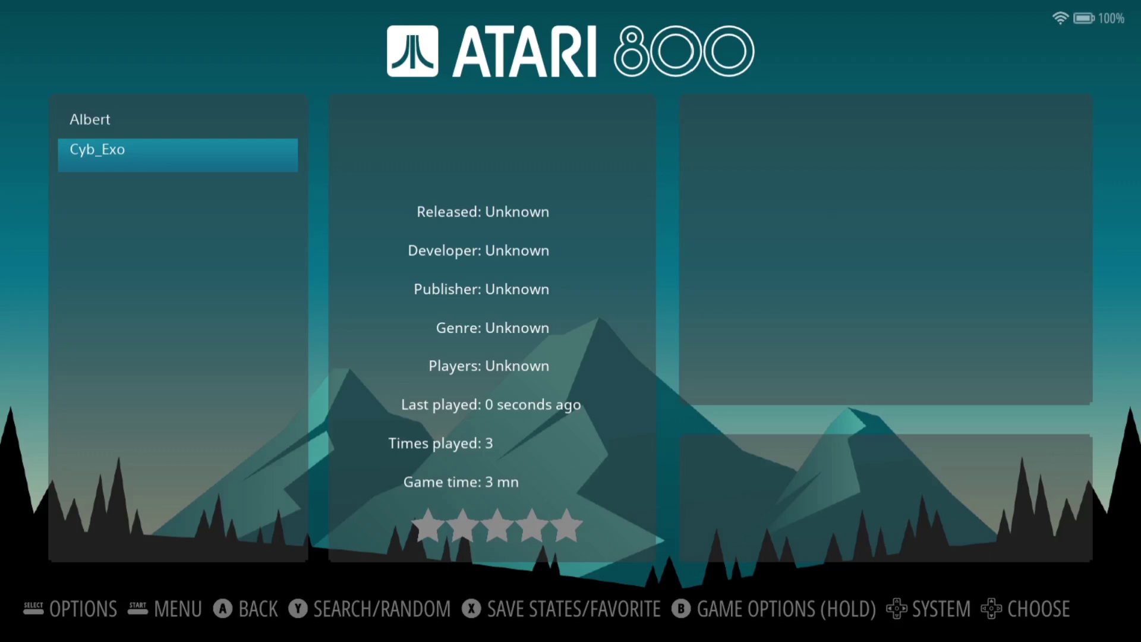
# Open Advanced System Options for the Atari 800 from the View Options menu.
pyautogui.press('BackSpace')
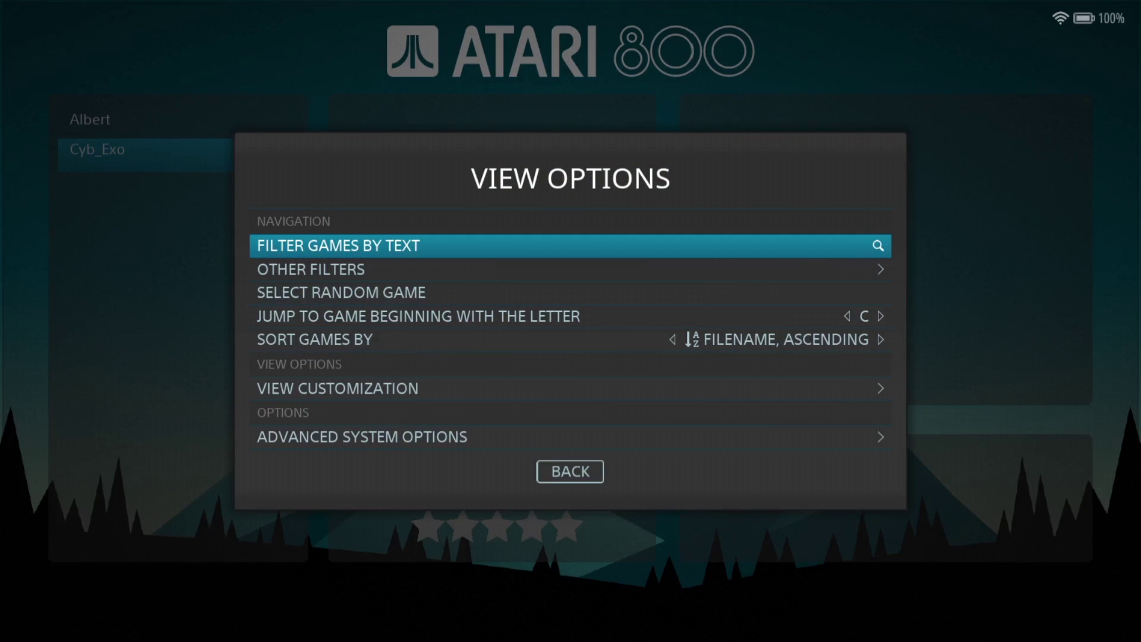
pyautogui.press('Up')
pyautogui.press('Up')
pyautogui.press('Return')
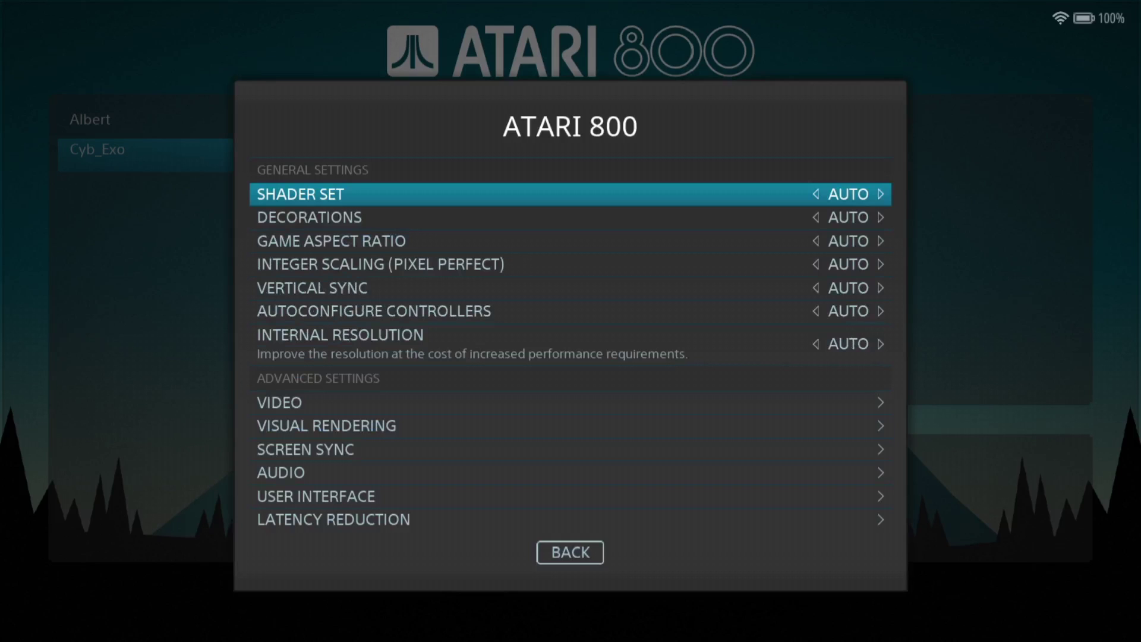
# Browse the shader sets (Curvature, Handheld, NTSC, Retro, Scanlines) but keep the shader on AUTO.
pyautogui.press('Return')
pyautogui.press('Up')
pyautogui.press('Down')
pyautogui.press('Up')
pyautogui.press('Up')
pyautogui.press('Up')
pyautogui.press('Up')
pyautogui.press('Up')
pyautogui.press('Up')
pyautogui.press('Up')
pyautogui.press('Up')
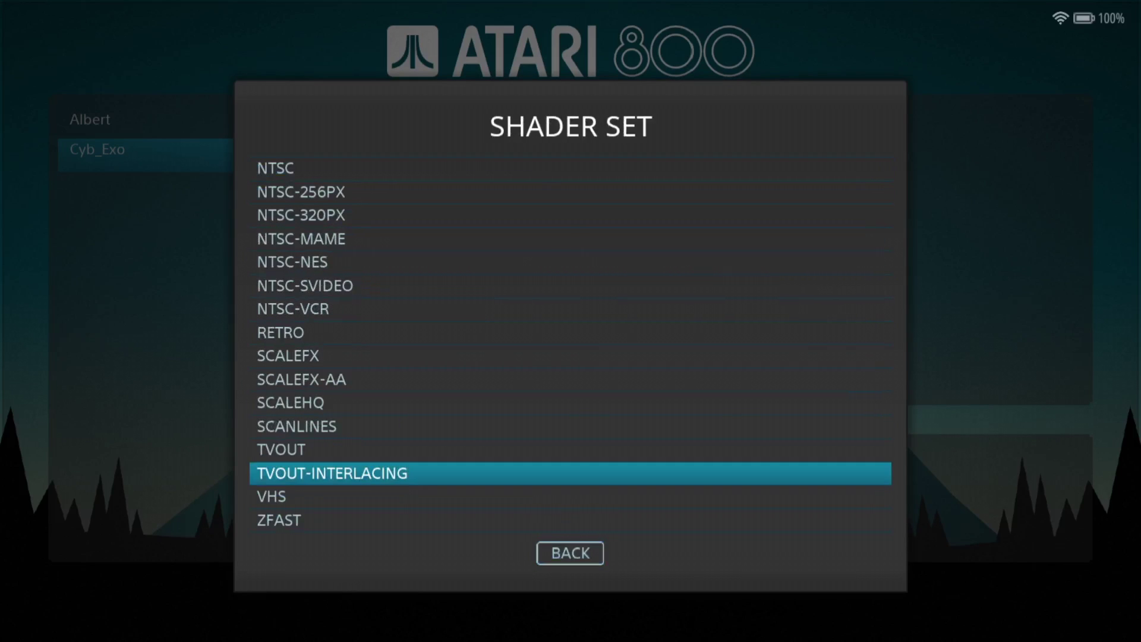
pyautogui.press('Up')
pyautogui.press('Up')
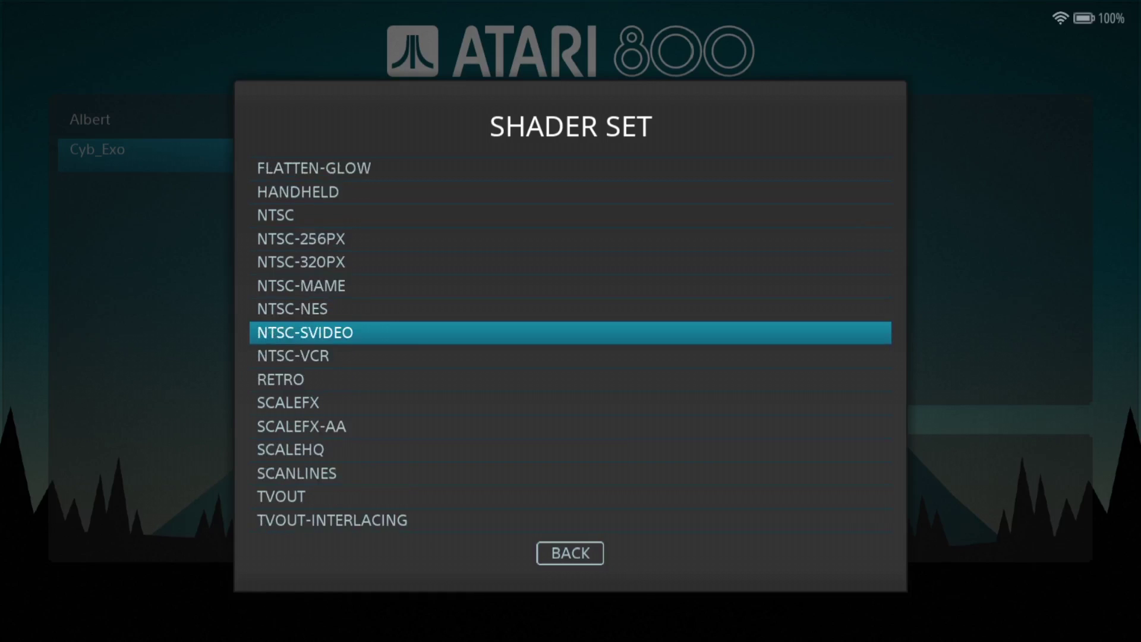
pyautogui.press('Up')
pyautogui.press('Up')
pyautogui.press('Up')
pyautogui.press('Up')
pyautogui.press('Up')
pyautogui.press('Up')
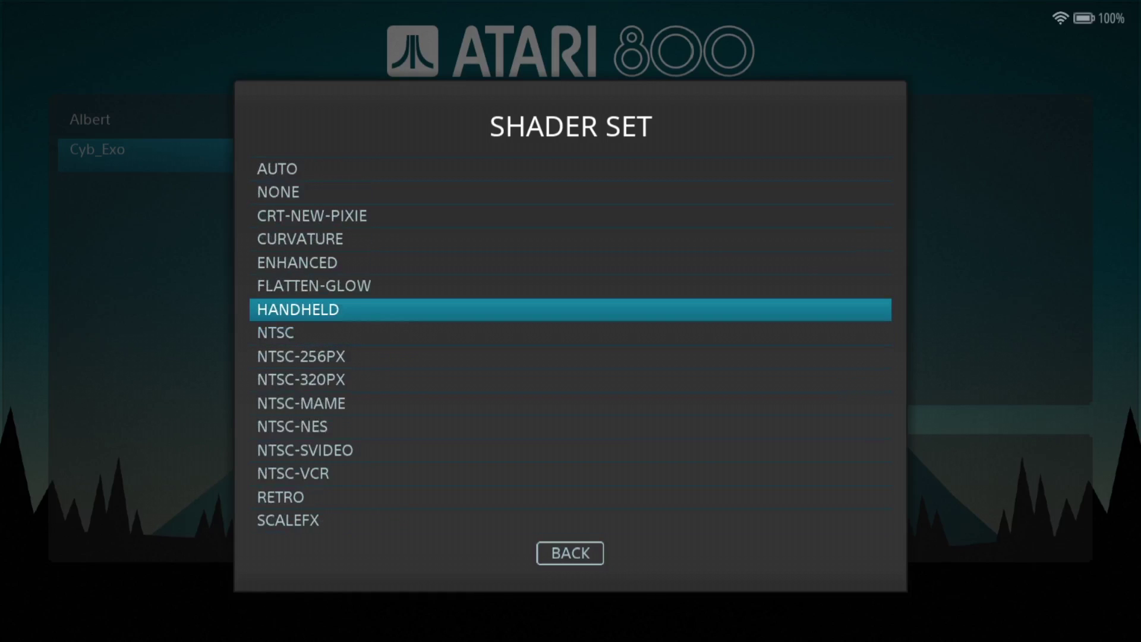
pyautogui.press('Up')
pyautogui.press('Up')
pyautogui.press('Up')
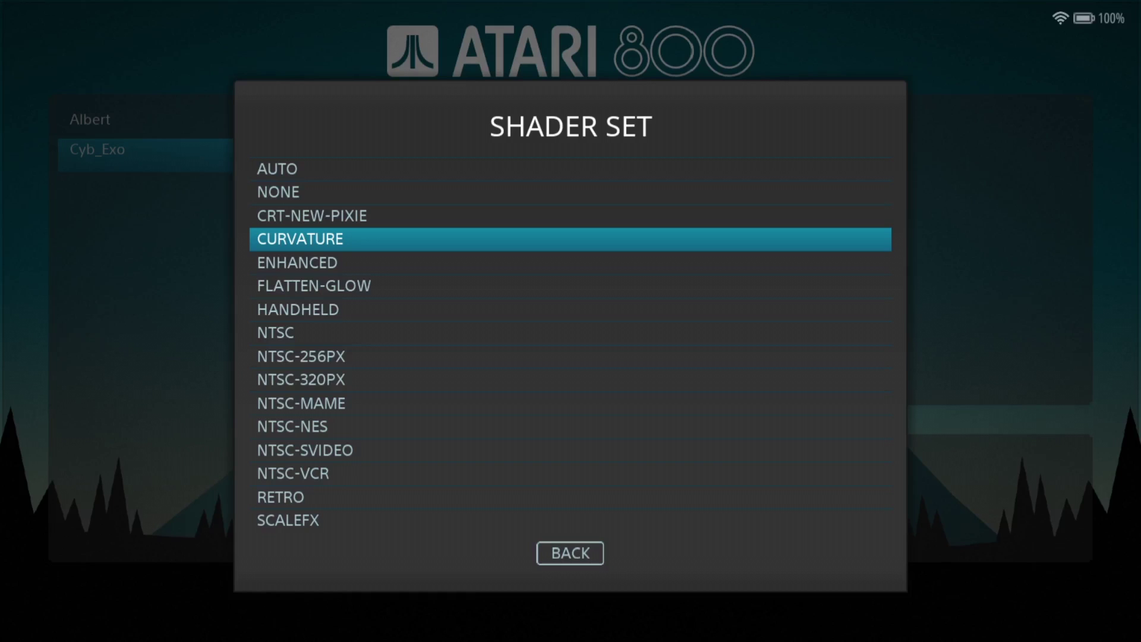
pyautogui.press('Down')
pyautogui.press('Down')
pyautogui.press('Down')
pyautogui.press('Down')
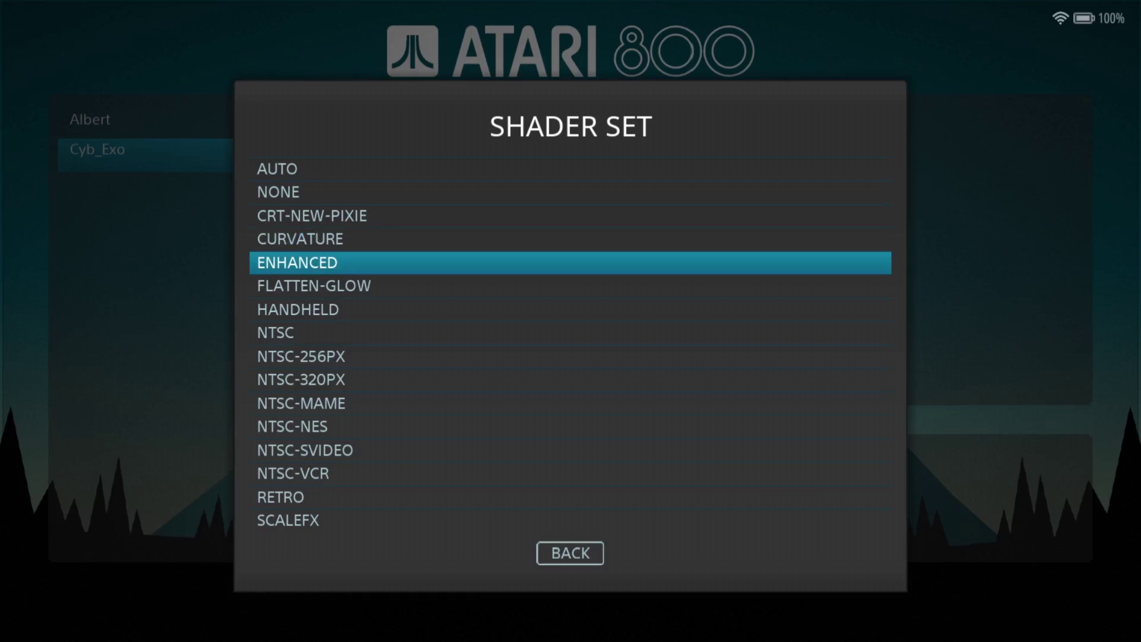
pyautogui.press('Down')
pyautogui.press('Down')
pyautogui.press('Down')
pyautogui.press('Down')
pyautogui.press('Down')
pyautogui.press('Down')
pyautogui.press('Down')
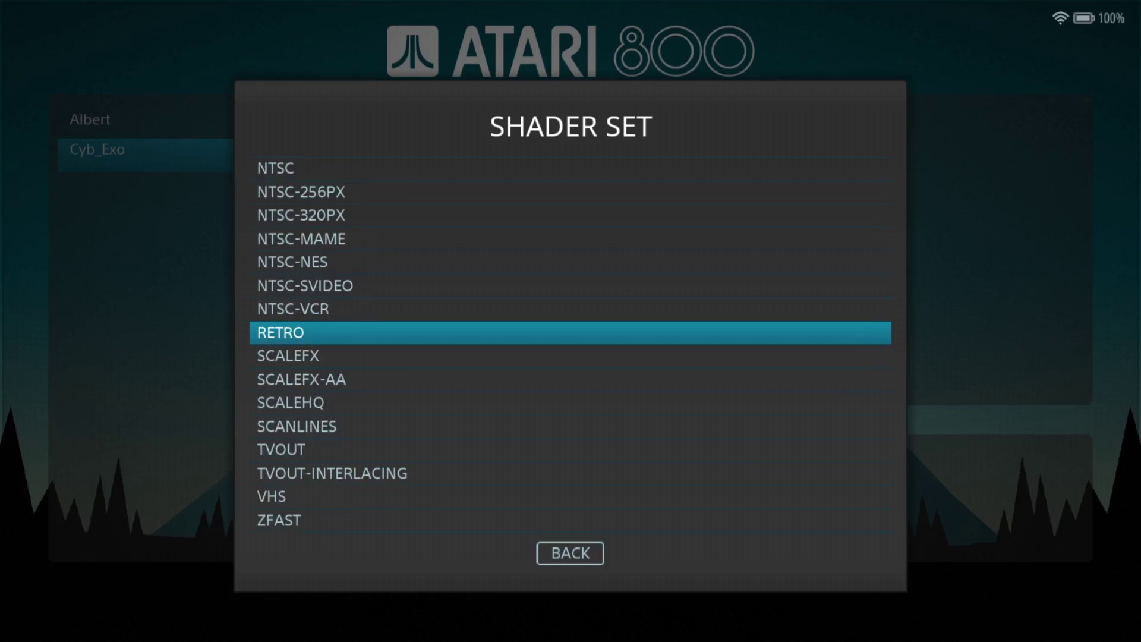
pyautogui.press('Down')
pyautogui.press('Down')
pyautogui.press('Down')
pyautogui.press('Down')
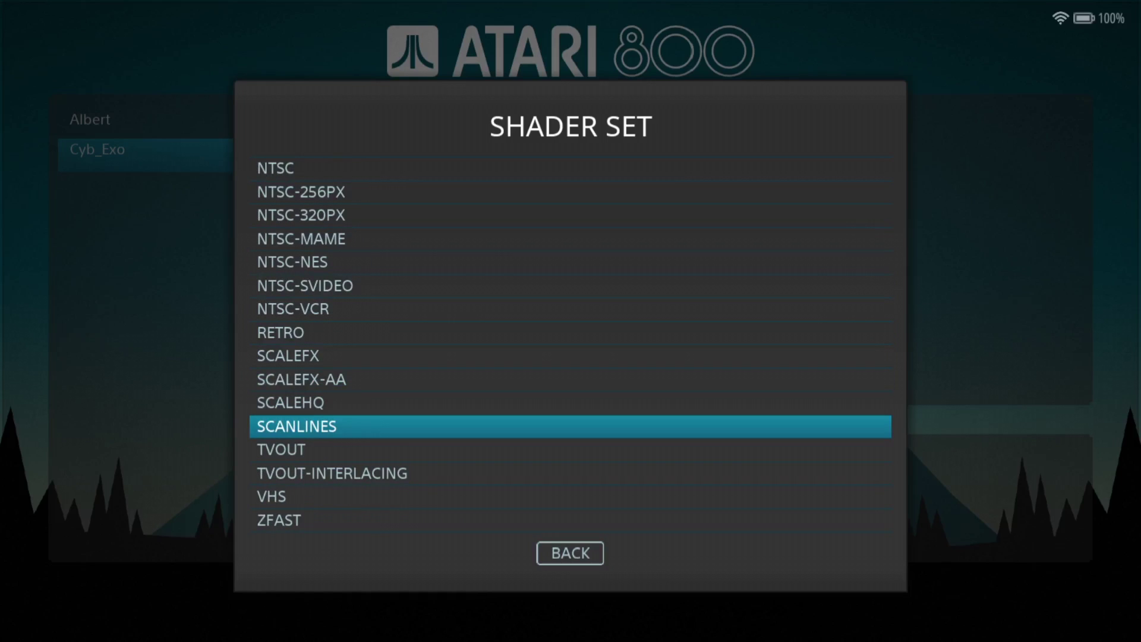
pyautogui.press('Escape')
# Browse the Decorations bezels, from Default Unglazed to Arcade 1980s and Ambiance Night, and return to NONE.
pyautogui.press('Down')
pyautogui.press('Return')
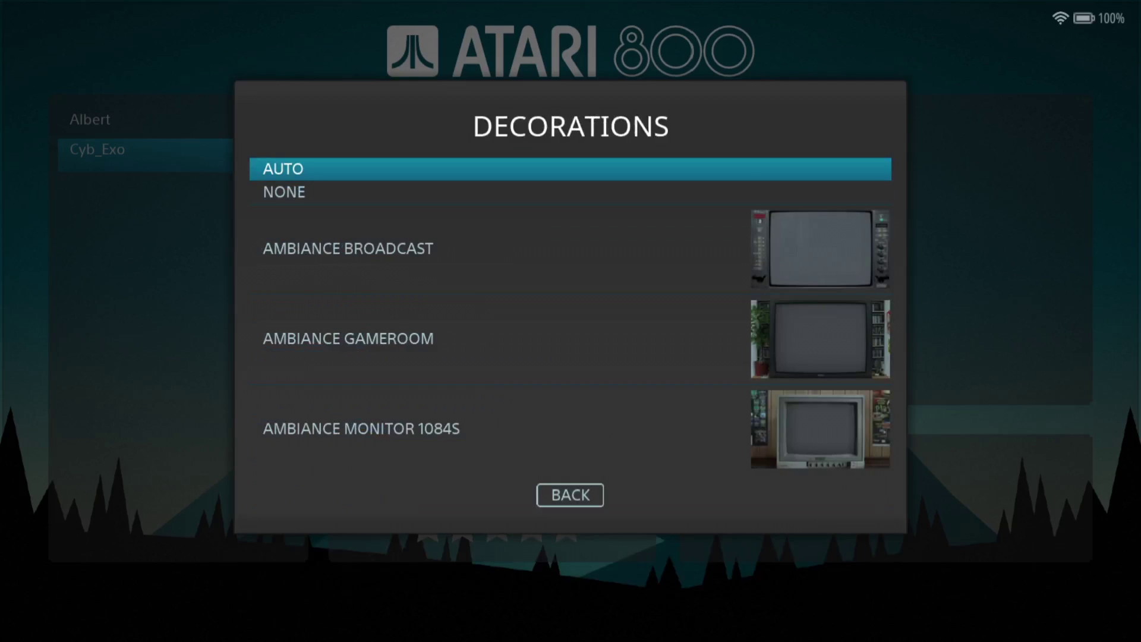
pyautogui.press('Up')
pyautogui.press('Up')
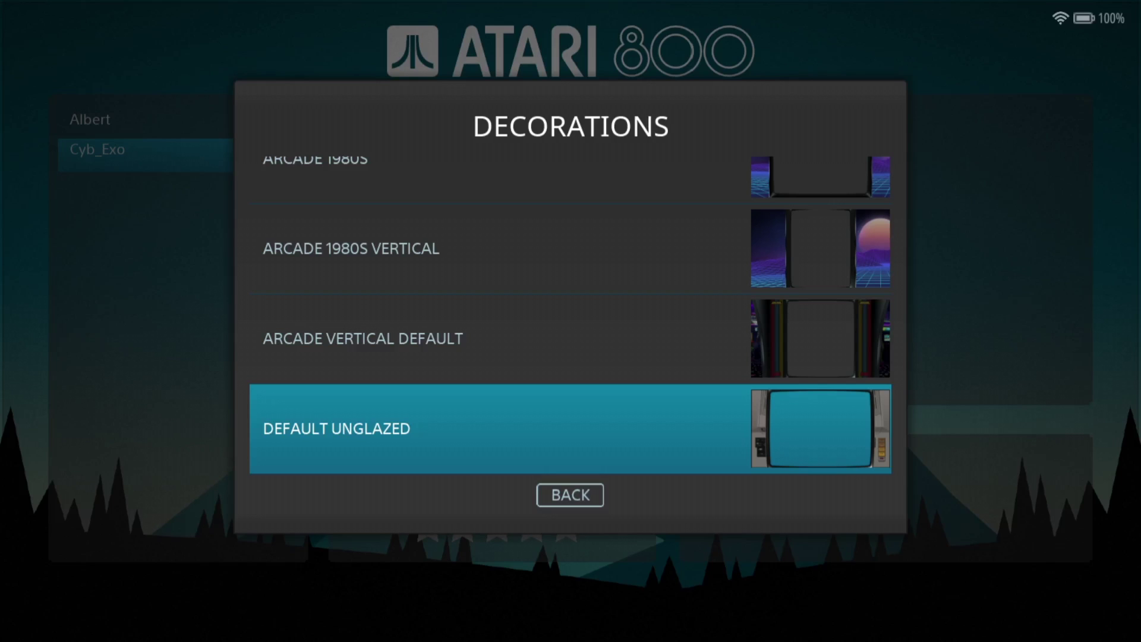
pyautogui.press('Down')
pyautogui.press('Down')
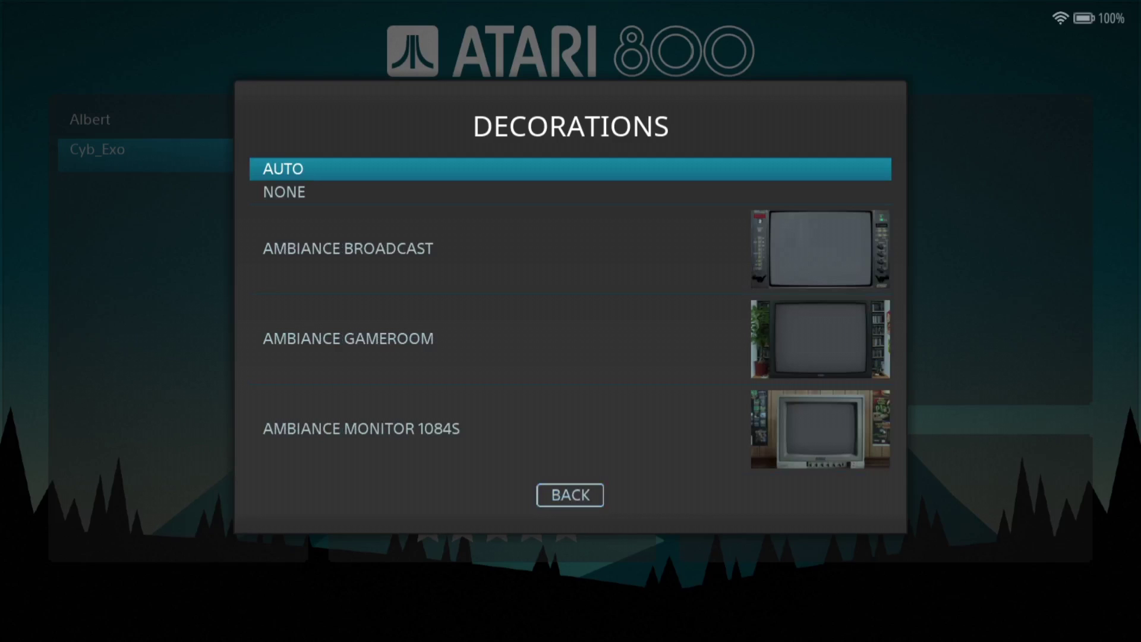
pyautogui.press('Down')
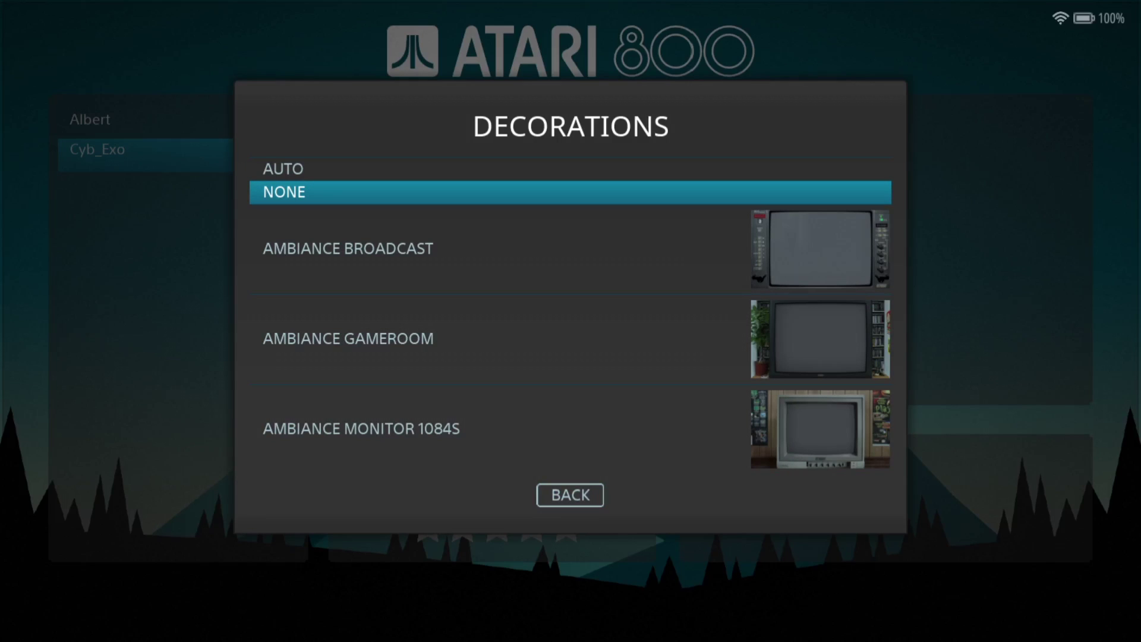
pyautogui.press('Down')
pyautogui.press('Down')
pyautogui.press('Down')
pyautogui.press('Down')
pyautogui.press('Down')
pyautogui.press('Down')
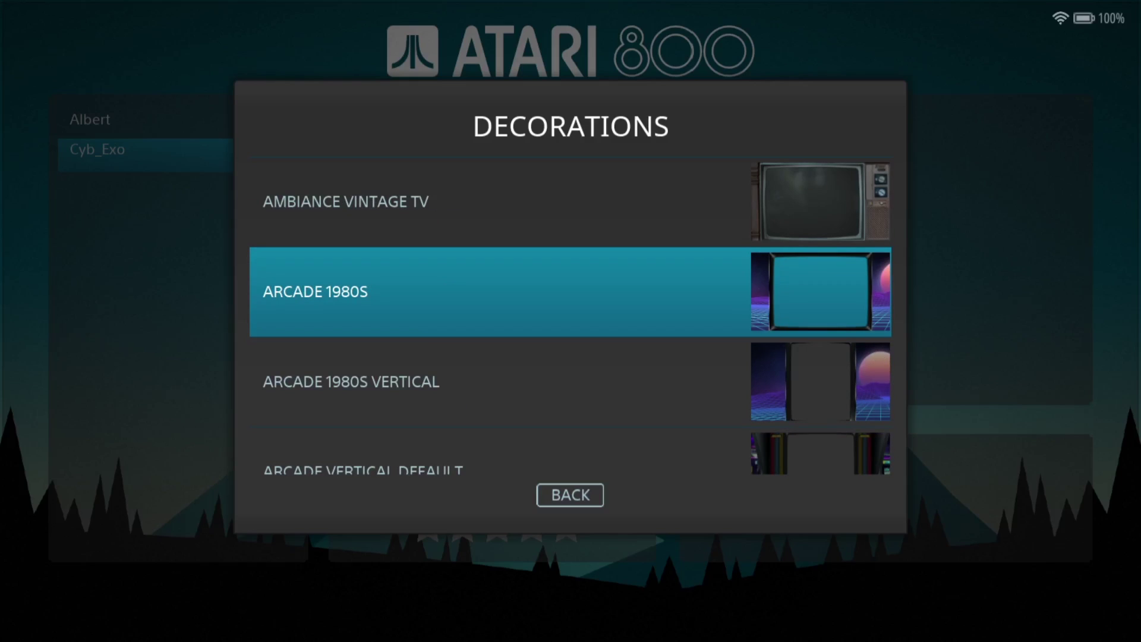
pyautogui.press('Down')
pyautogui.press('Down')
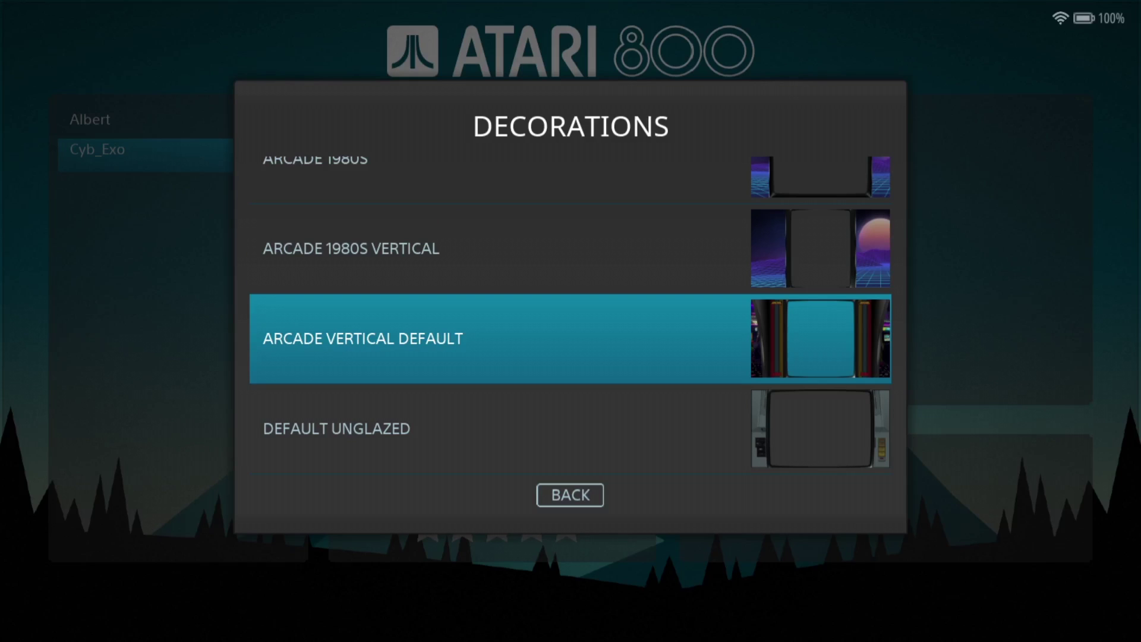
pyautogui.press('Up')
pyautogui.press('Up')
pyautogui.press('Up')
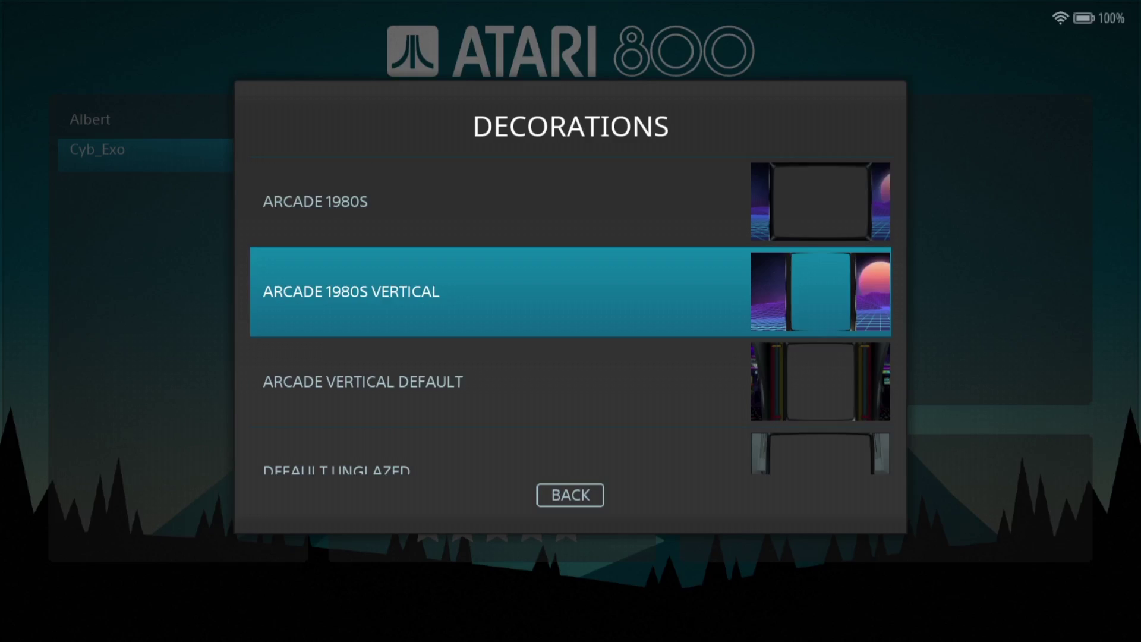
pyautogui.press('Up')
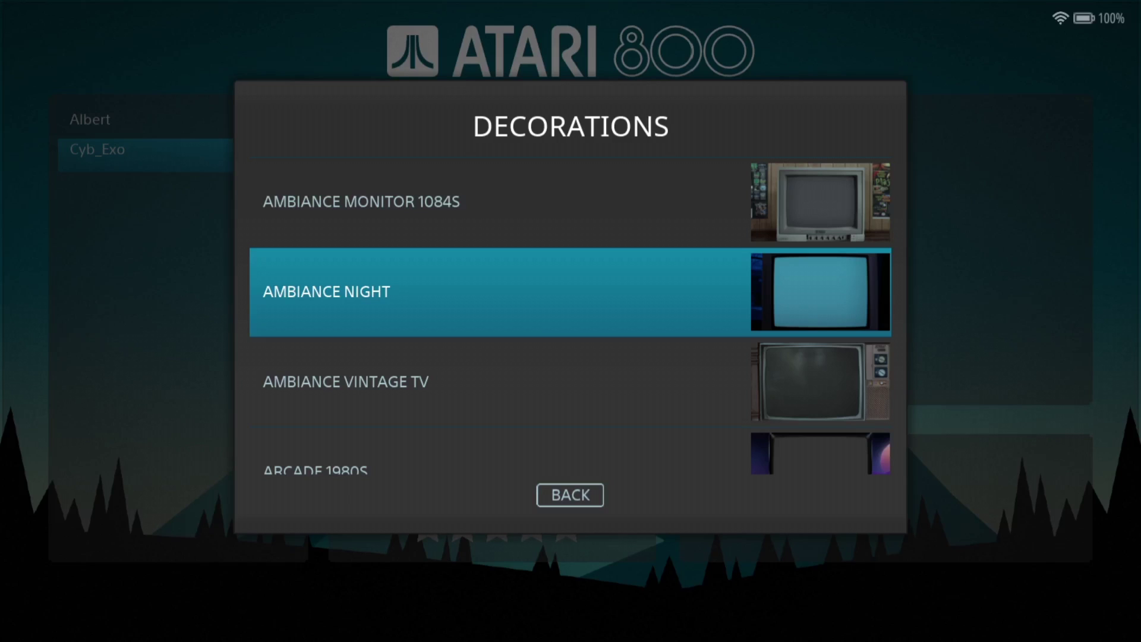
pyautogui.press('Up')
pyautogui.press('Up')
pyautogui.press('Up')
pyautogui.press('Up')
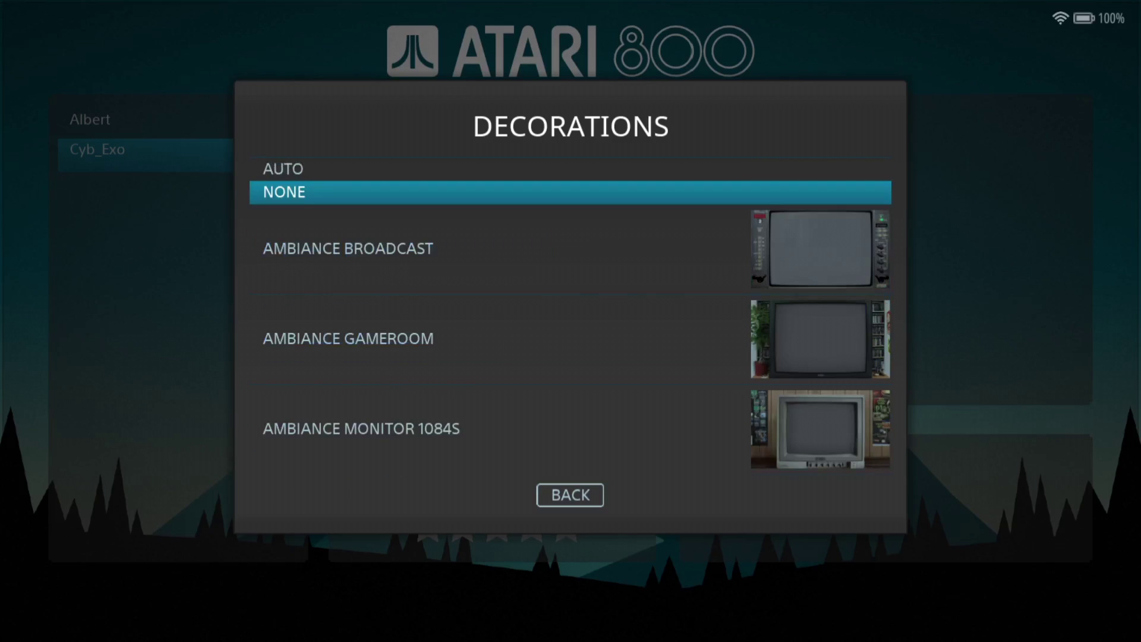
# Confirm Decorations as NONE and keep Game Aspect Ratio on AUTO after reviewing 4/3.
pyautogui.press('Return')
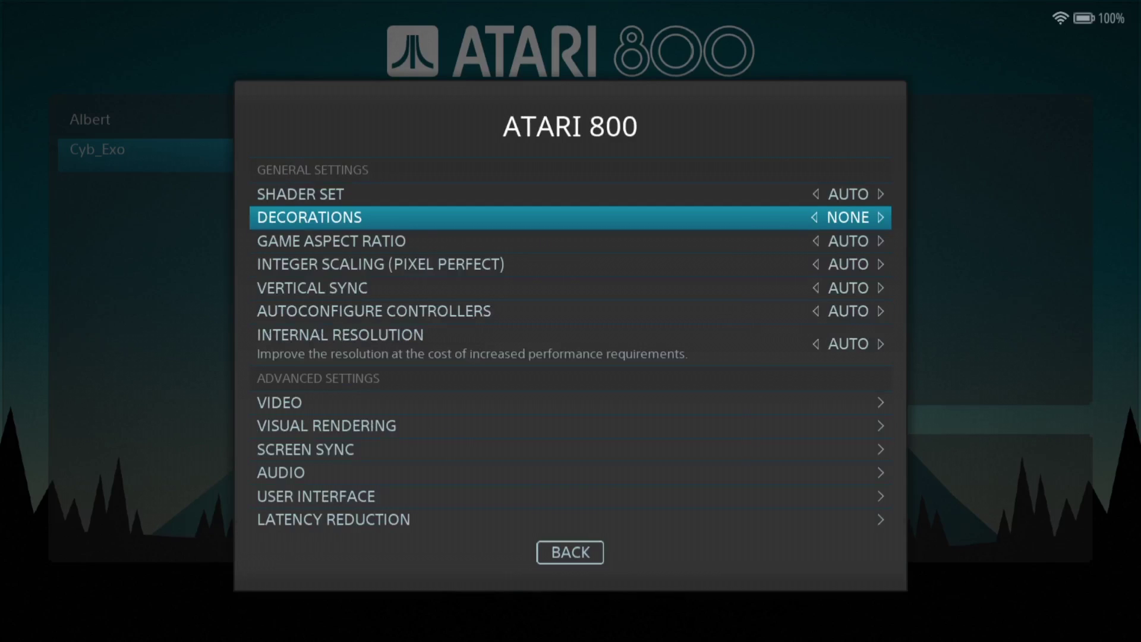
pyautogui.press('Down')
pyautogui.press('Return')
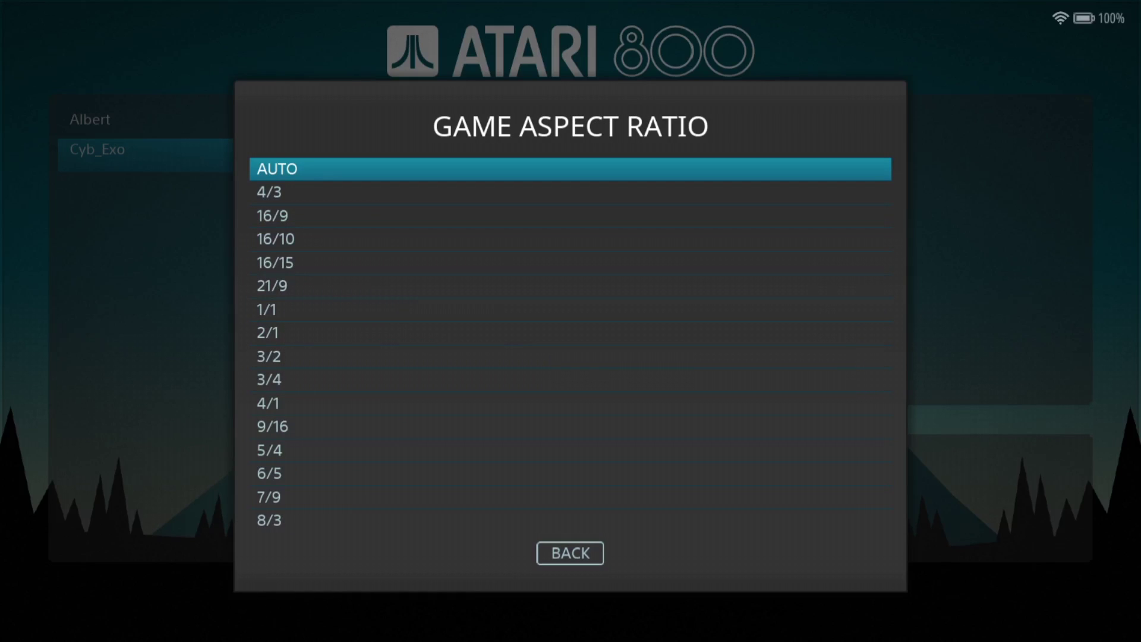
pyautogui.press('Up')
pyautogui.press('Down')
pyautogui.press('Down')
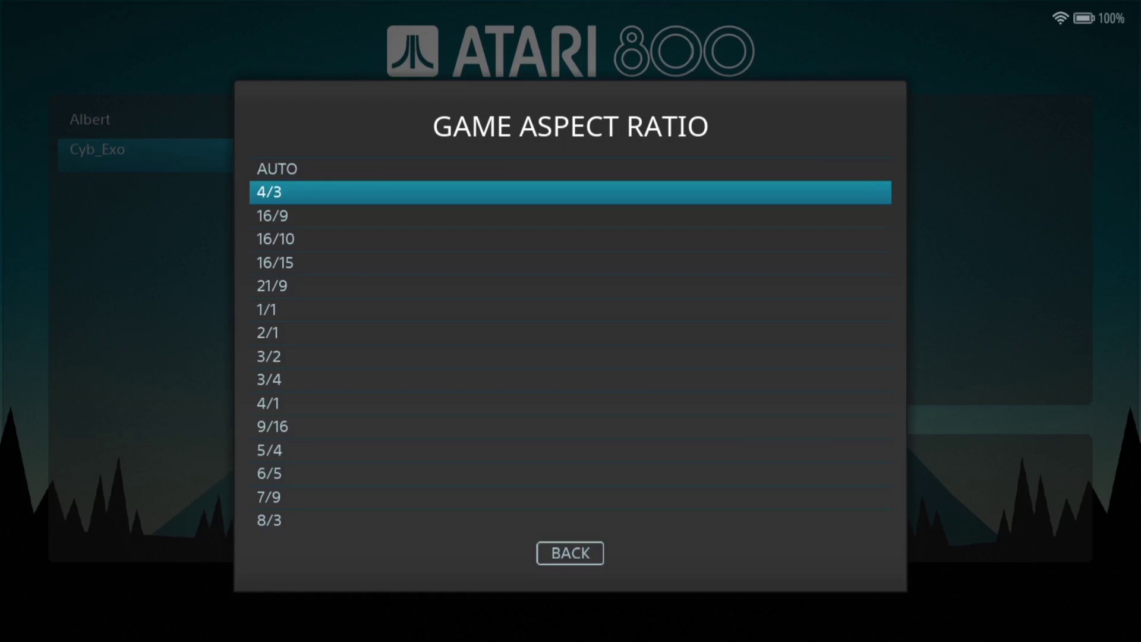
pyautogui.press('Up')
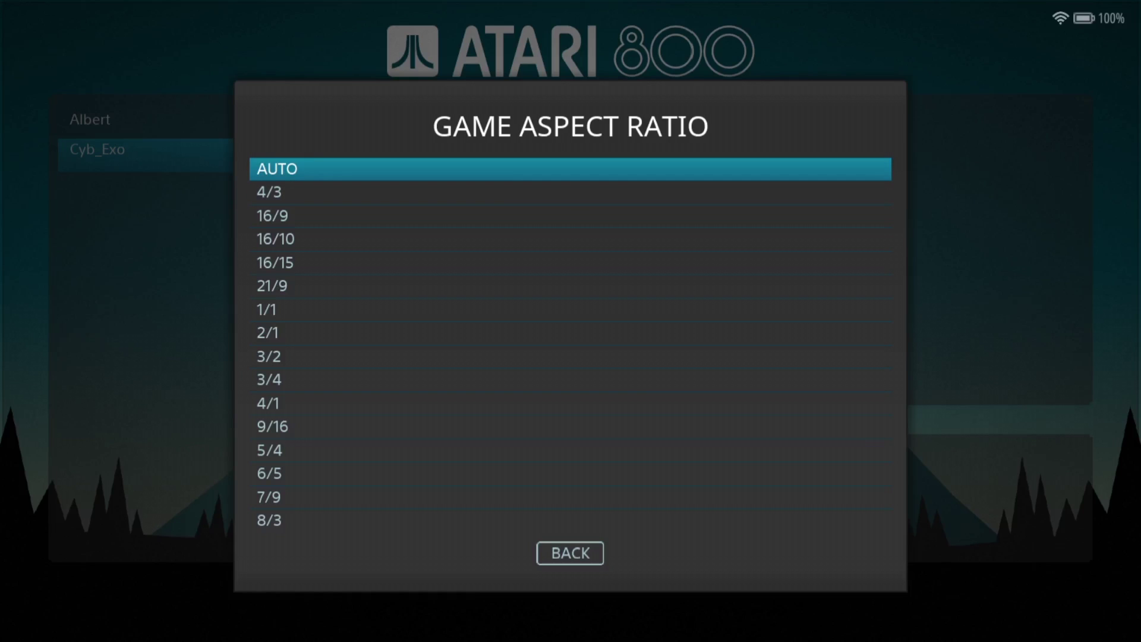
pyautogui.press('Down')
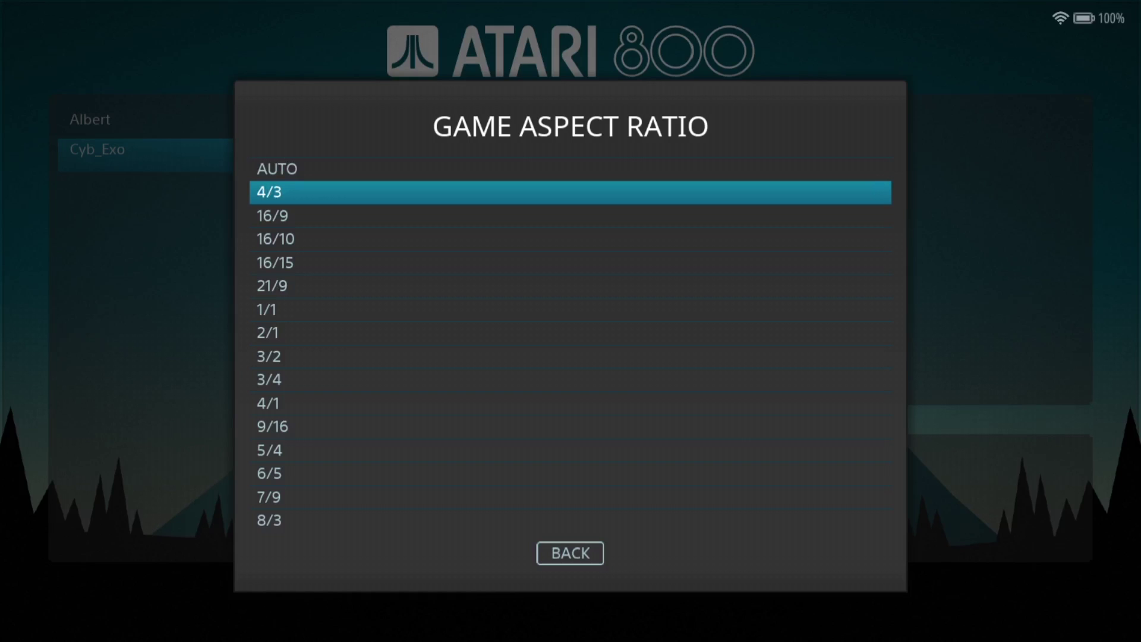
pyautogui.press('Up')
pyautogui.press('Return')
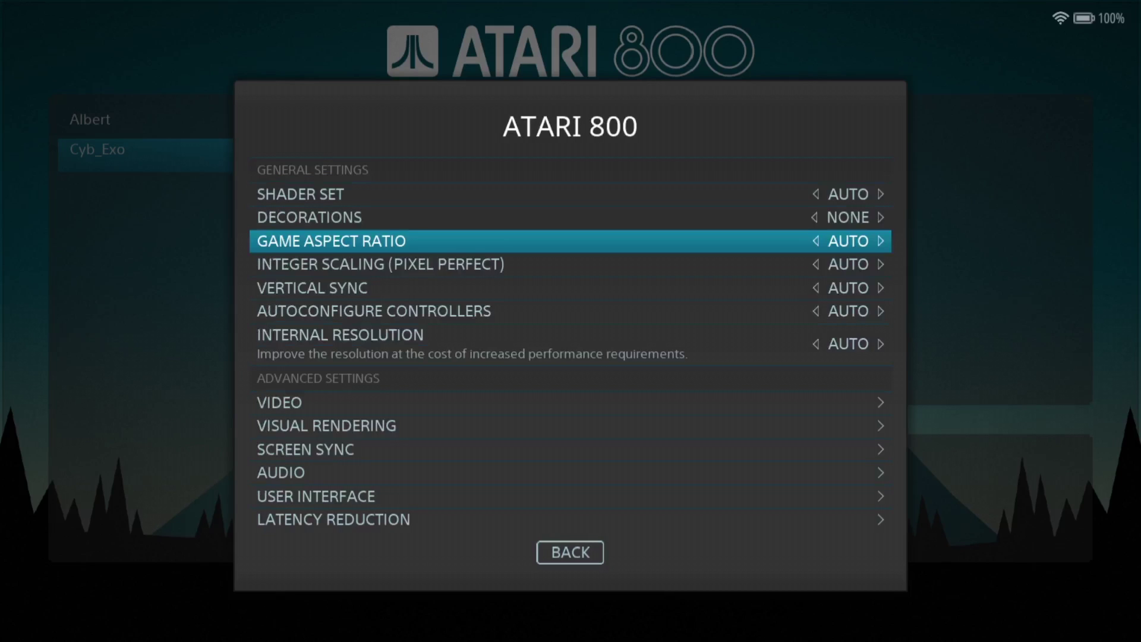
# Leave Integer Scaling on AUTO, set Vertical Sync to YES, and view the Internal Resolution choices.
pyautogui.press('Down')
pyautogui.press('Return')
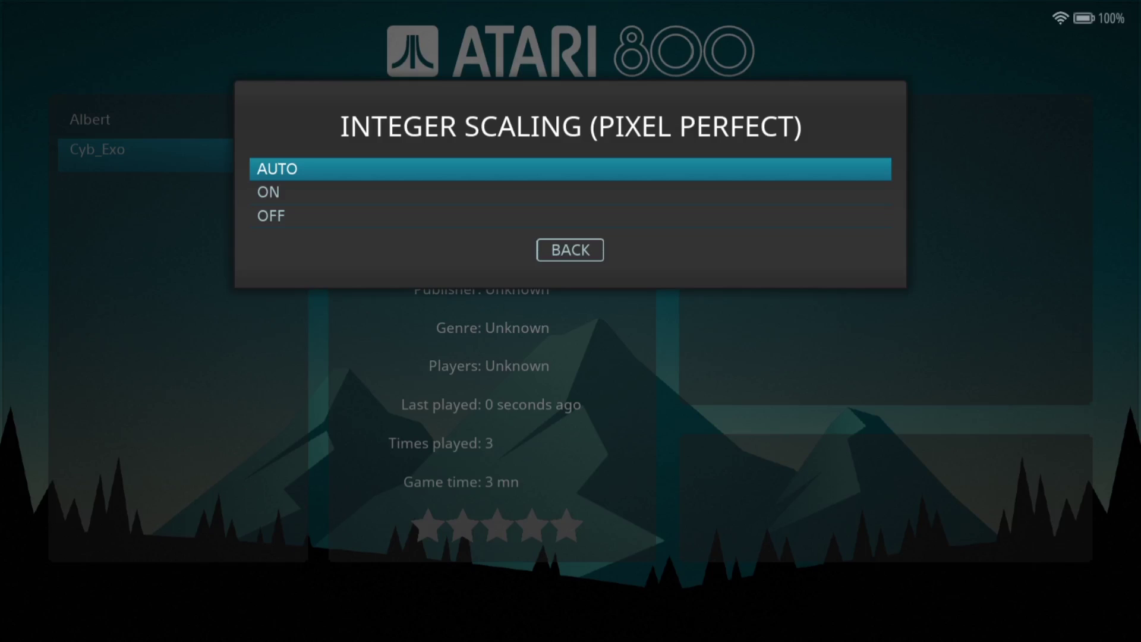
pyautogui.press('Return')
pyautogui.press('Down')
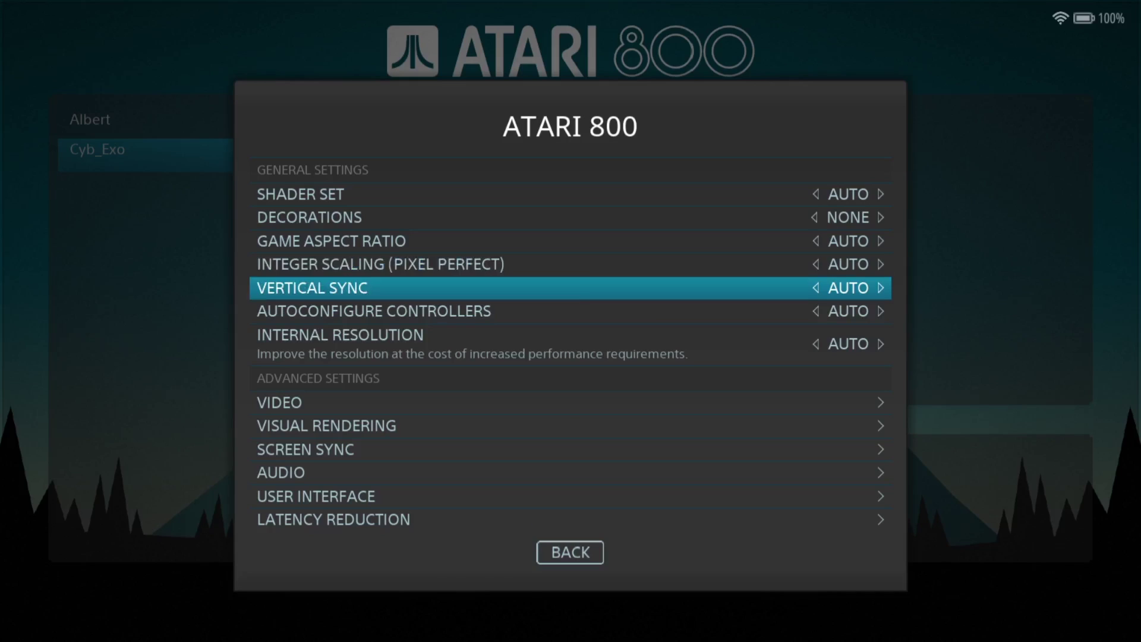
pyautogui.press('Return')
pyautogui.press('Down')
pyautogui.press('Down')
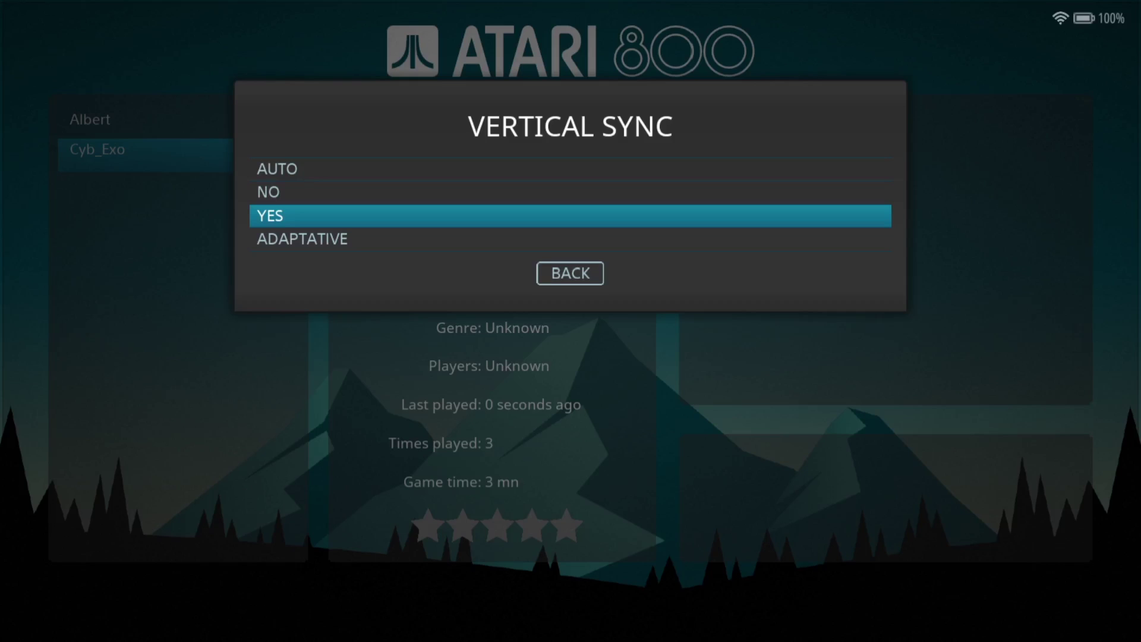
pyautogui.press('Return')
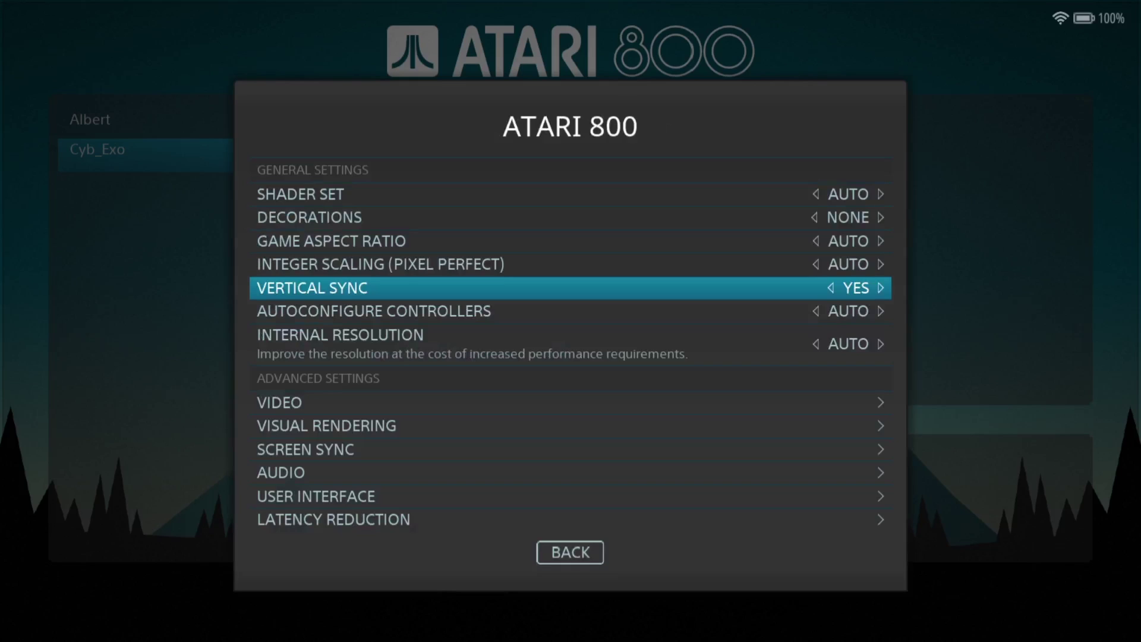
pyautogui.press('Down')
pyautogui.press('Return')
# Browse the Internal Resolution options, such as 400X300, and leave the setting at AUTO.
pyautogui.press('Down')
pyautogui.press('Down')
pyautogui.press('Down')
pyautogui.press('Down')
pyautogui.press('Down')
pyautogui.press('Down')
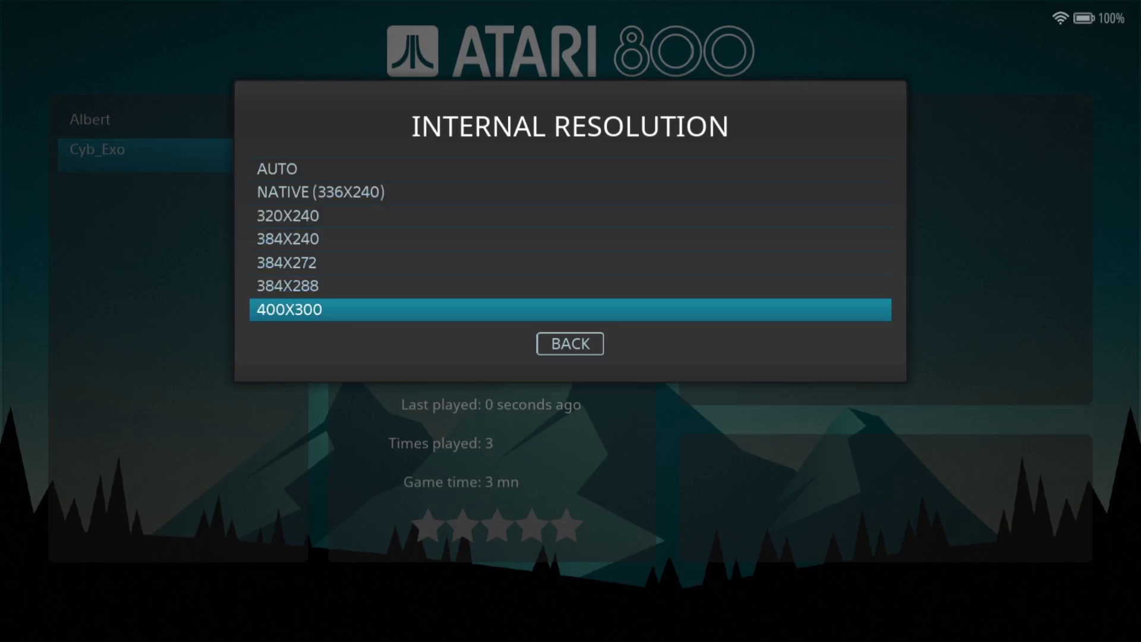
pyautogui.press('Up')
pyautogui.press('Up')
pyautogui.press('Up')
pyautogui.press('Up')
pyautogui.press('Up')
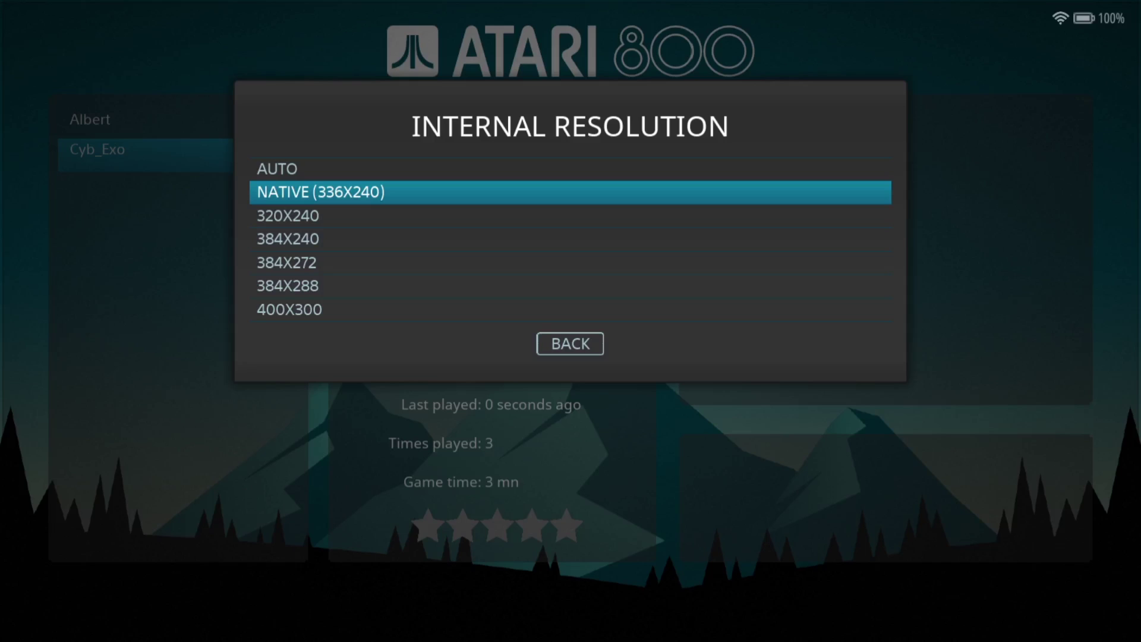
pyautogui.press('Escape')
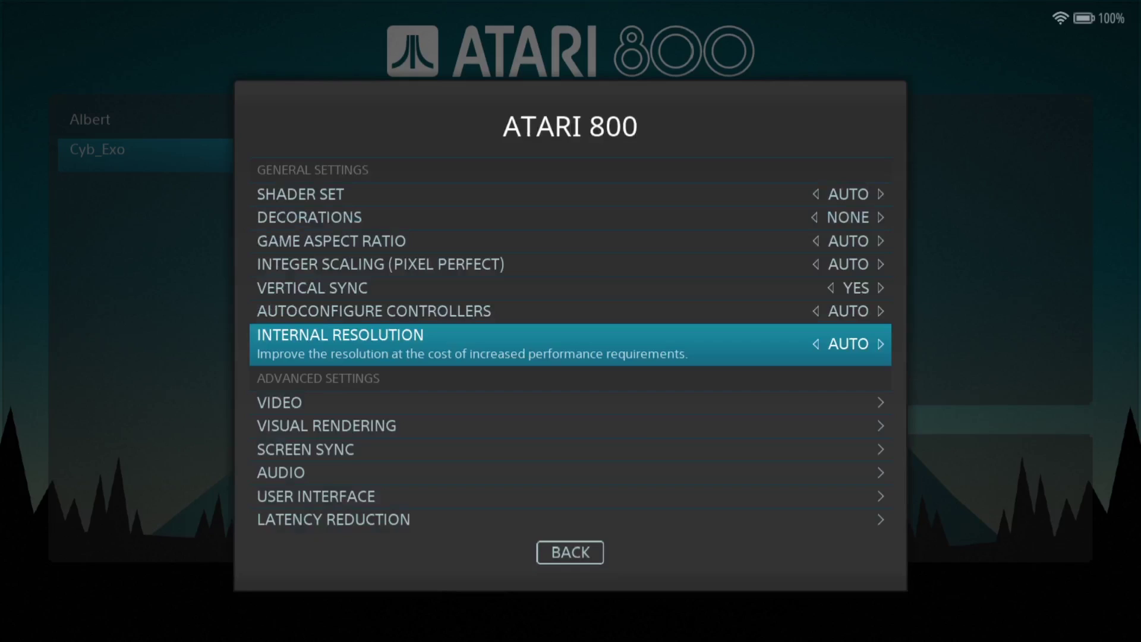
# In Visual Rendering, browse the upscale Video Filters and keep the filter on AUTO.
pyautogui.press('Down')
pyautogui.press('Return')
pyautogui.press('Escape')
pyautogui.press('Down')
pyautogui.press('Return')
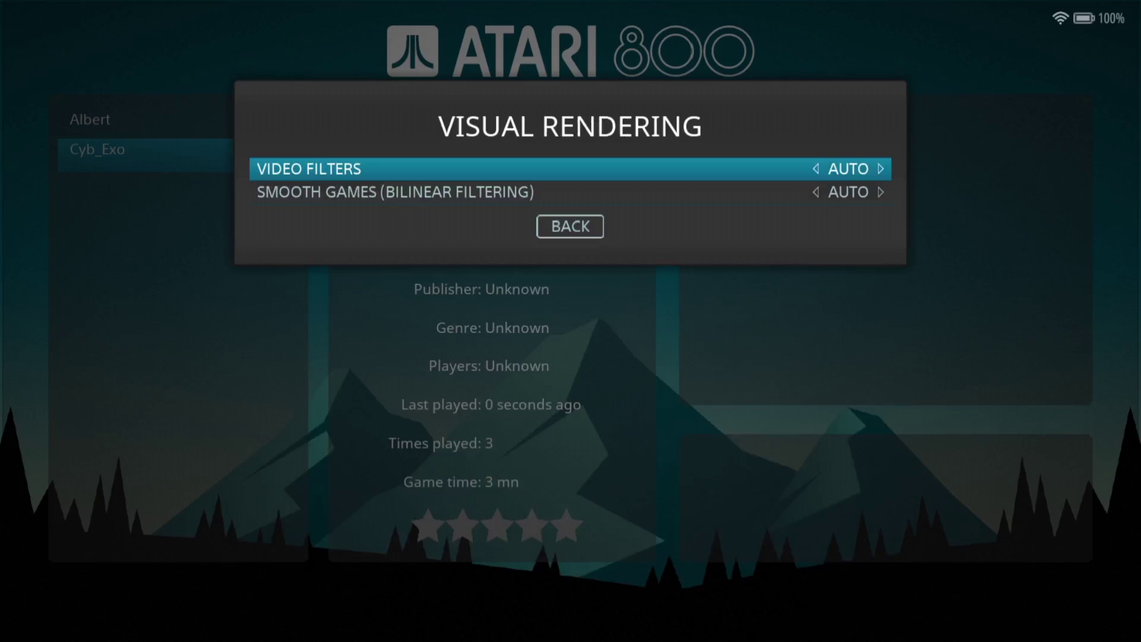
pyautogui.press('Return')
pyautogui.press('Up')
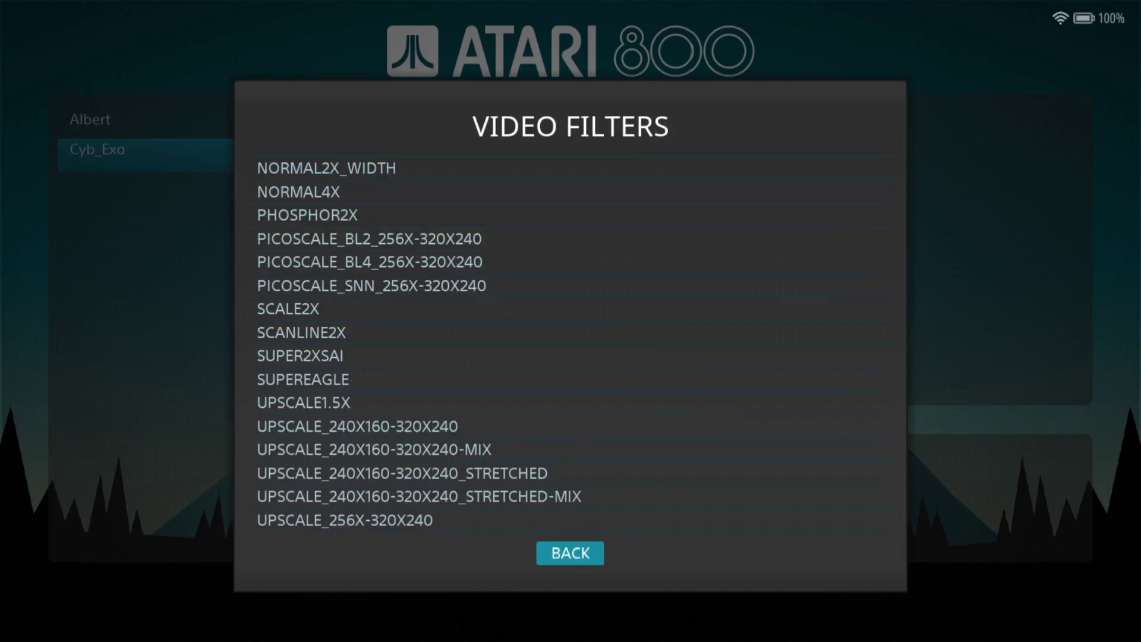
pyautogui.press('Up')
pyautogui.press('Up')
pyautogui.press('Up')
pyautogui.press('Up')
pyautogui.press('Up')
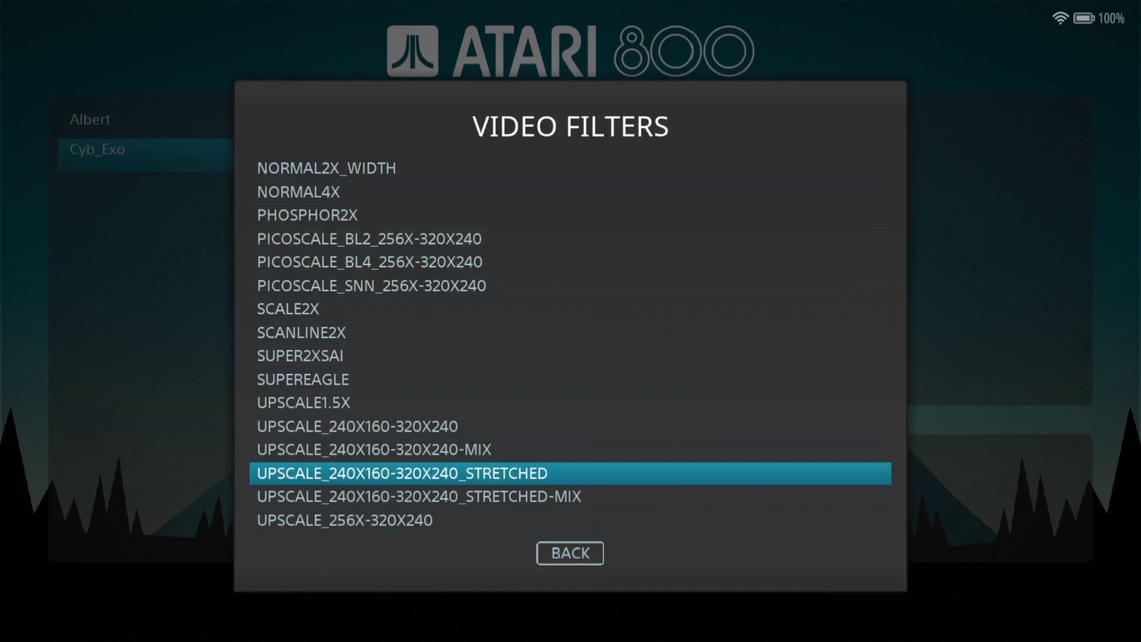
pyautogui.press('Escape')
# Check the bilinear Smooth Games choices and keep smoothing on AUTO.
pyautogui.press('Down')
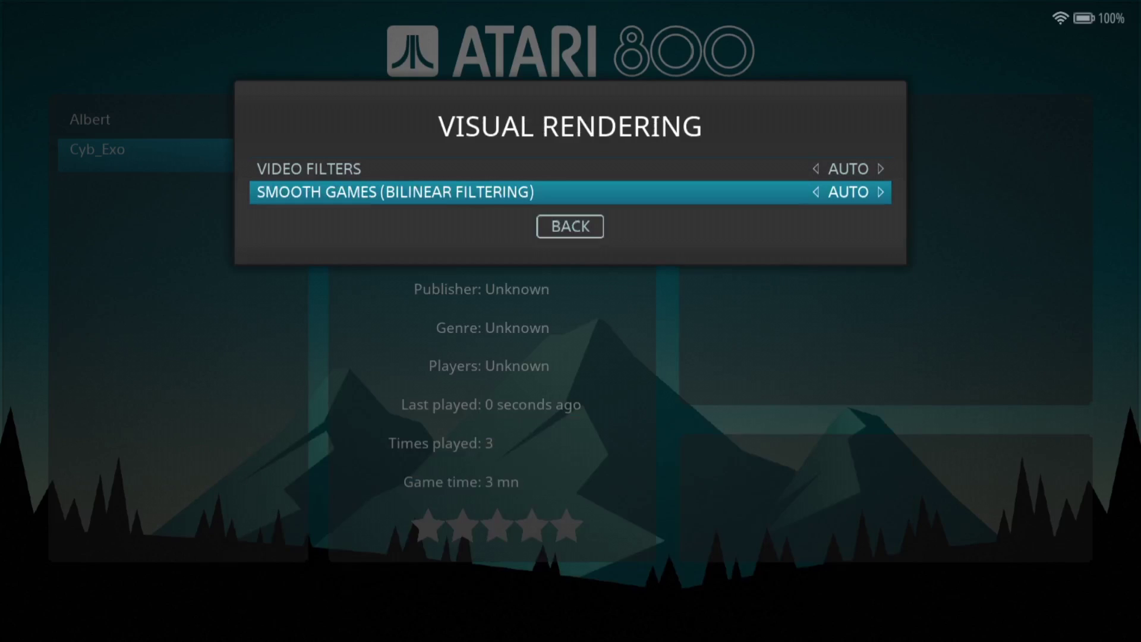
pyautogui.press('Return')
pyautogui.press('Down')
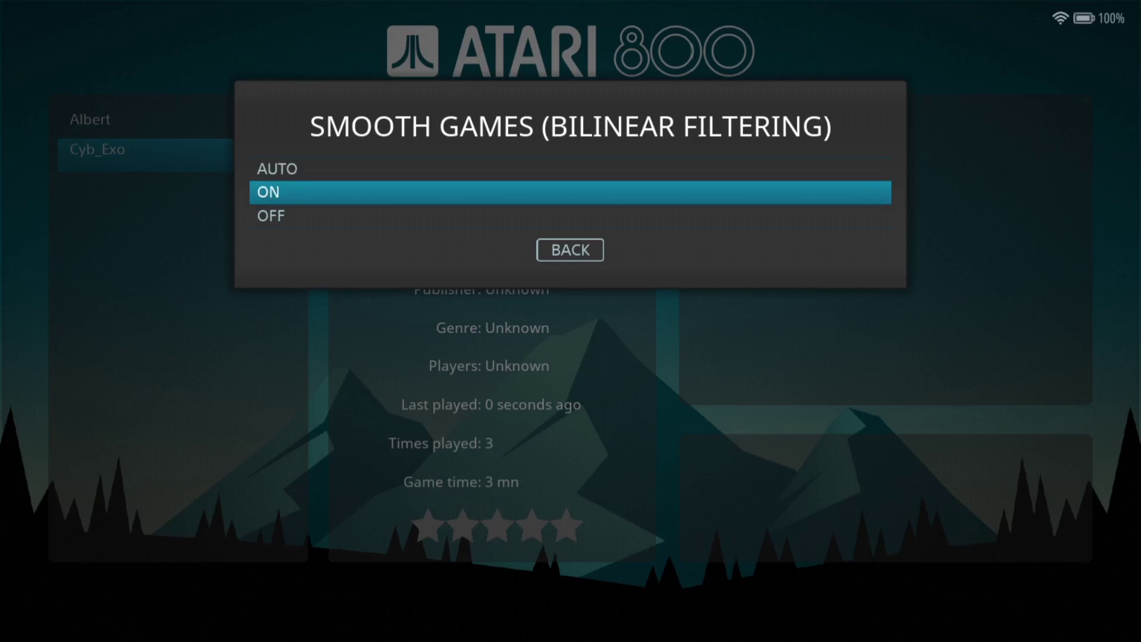
pyautogui.press('Up')
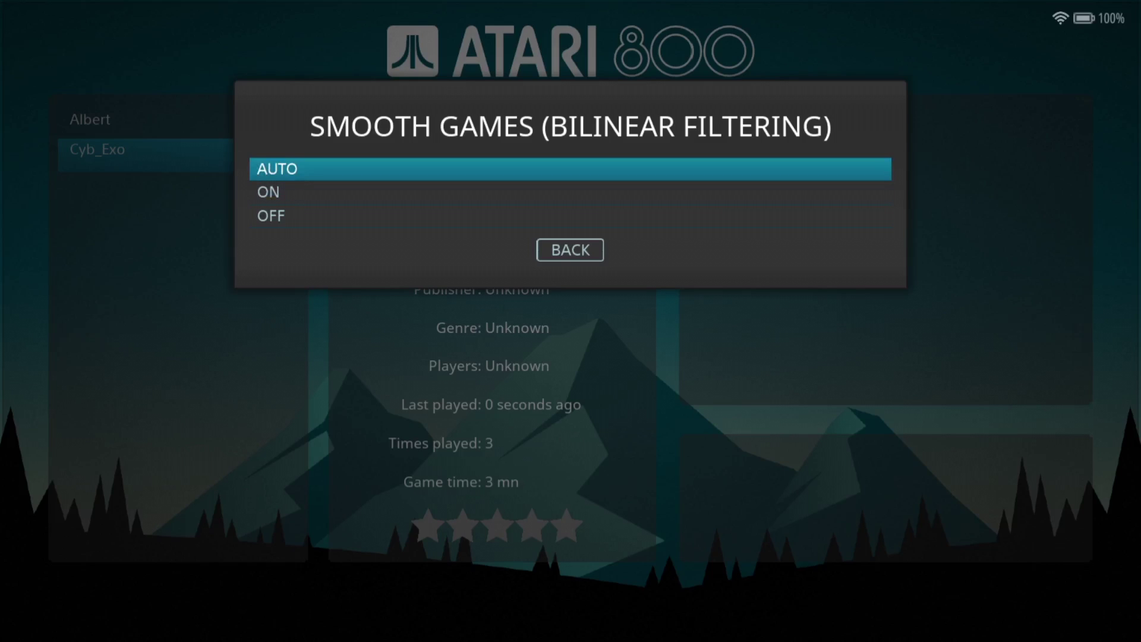
pyautogui.press('Return')
# Return to the Atari 800 settings and start creating a PadToKey profile.
pyautogui.press('Escape')
pyautogui.press('Down')
pyautogui.press('Down')
pyautogui.press('Down')
pyautogui.press('Down')
pyautogui.press('Down')
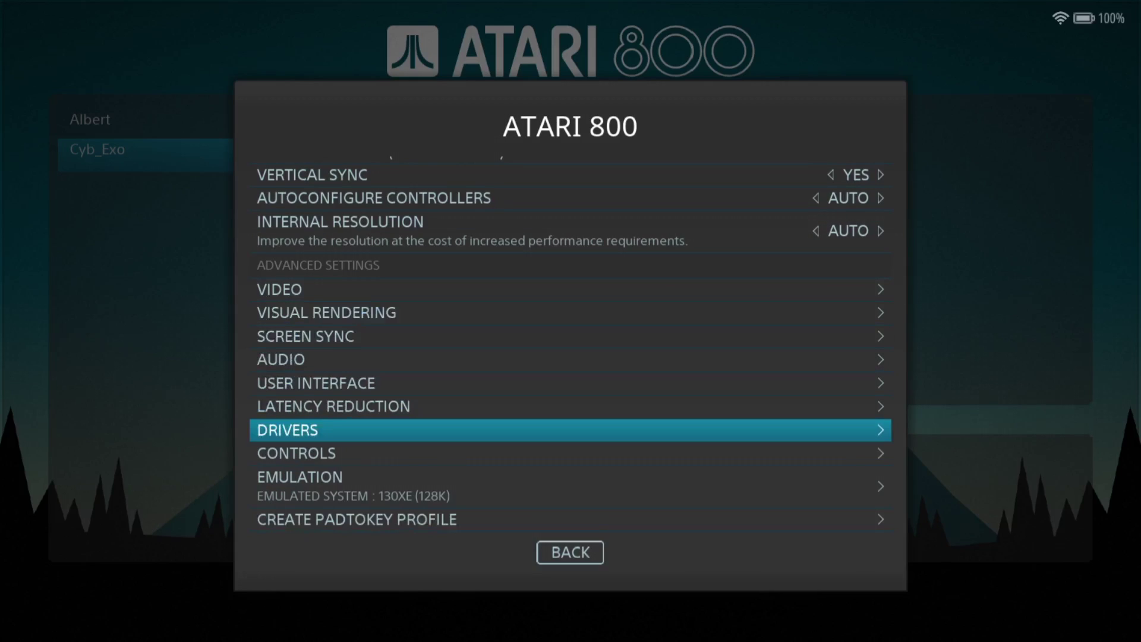
pyautogui.press('Down')
pyautogui.press('Down')
pyautogui.press('Down')
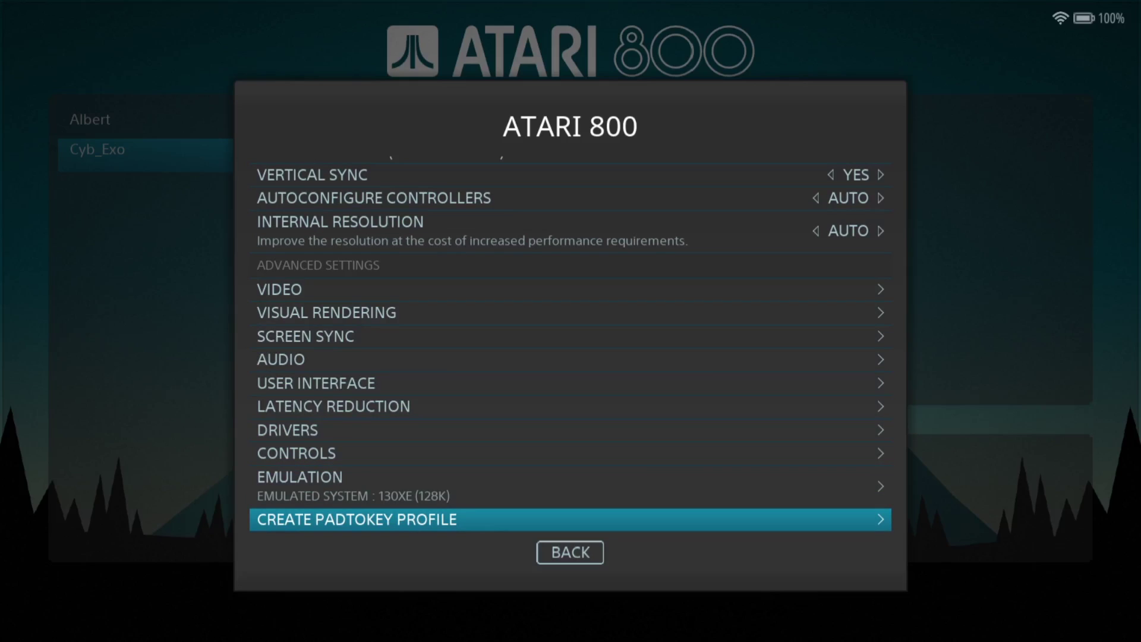
pyautogui.press('Return')
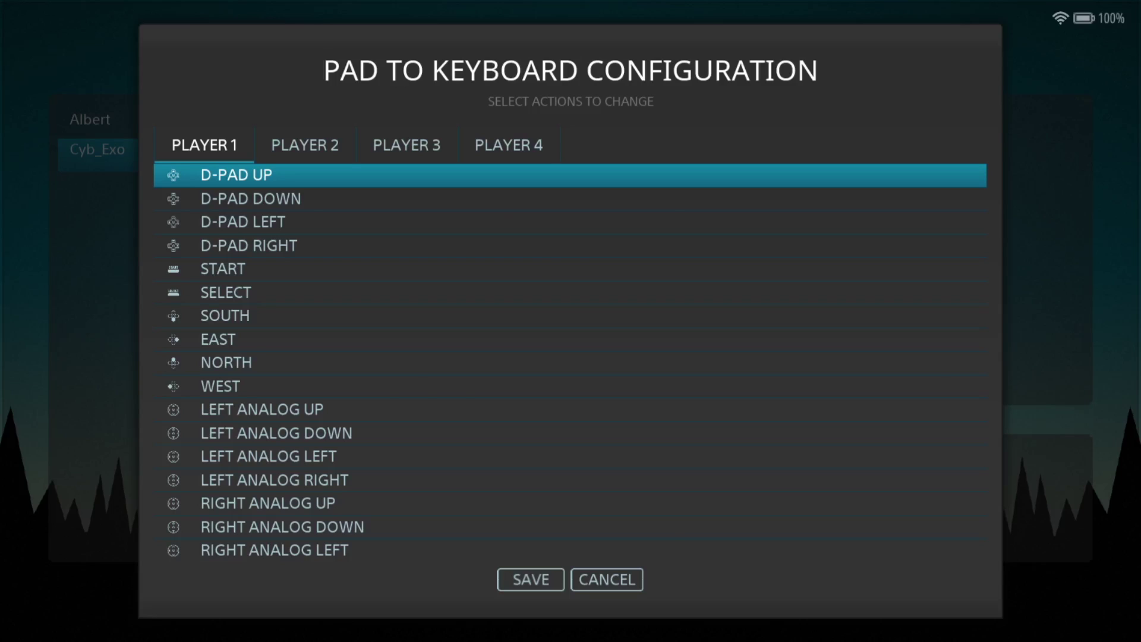
# Map player 1's D-Pad Up to the W key using the on-screen keyboard.
pyautogui.press('Return')
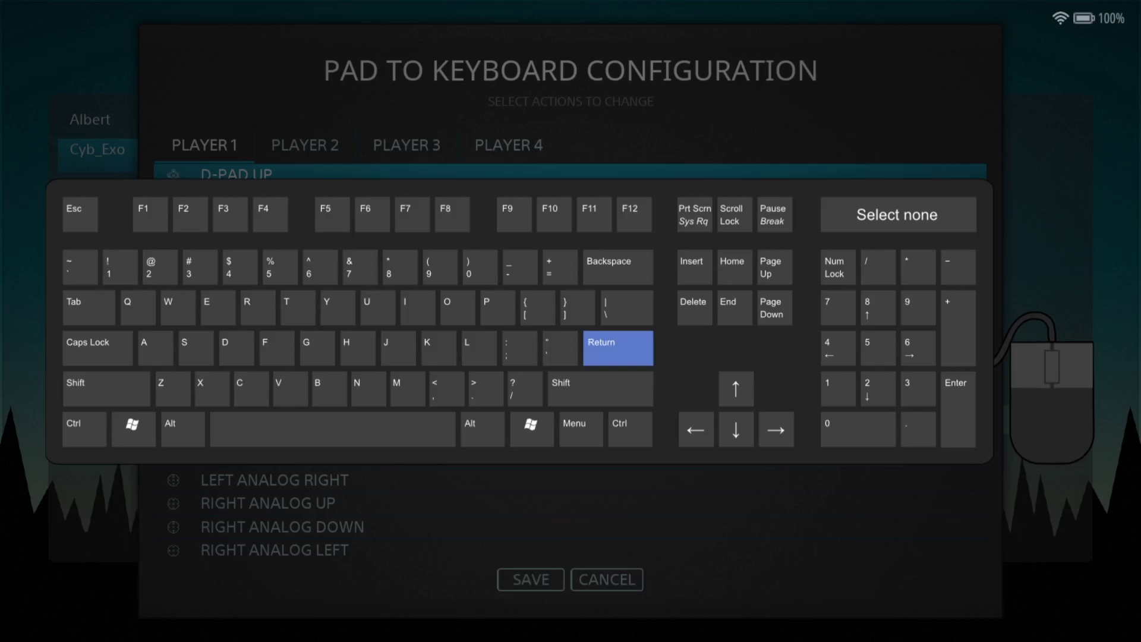
pyautogui.press('Left')
pyautogui.press('Left')
pyautogui.press('Left')
pyautogui.press('Left')
pyautogui.press('Left')
pyautogui.press('Left')
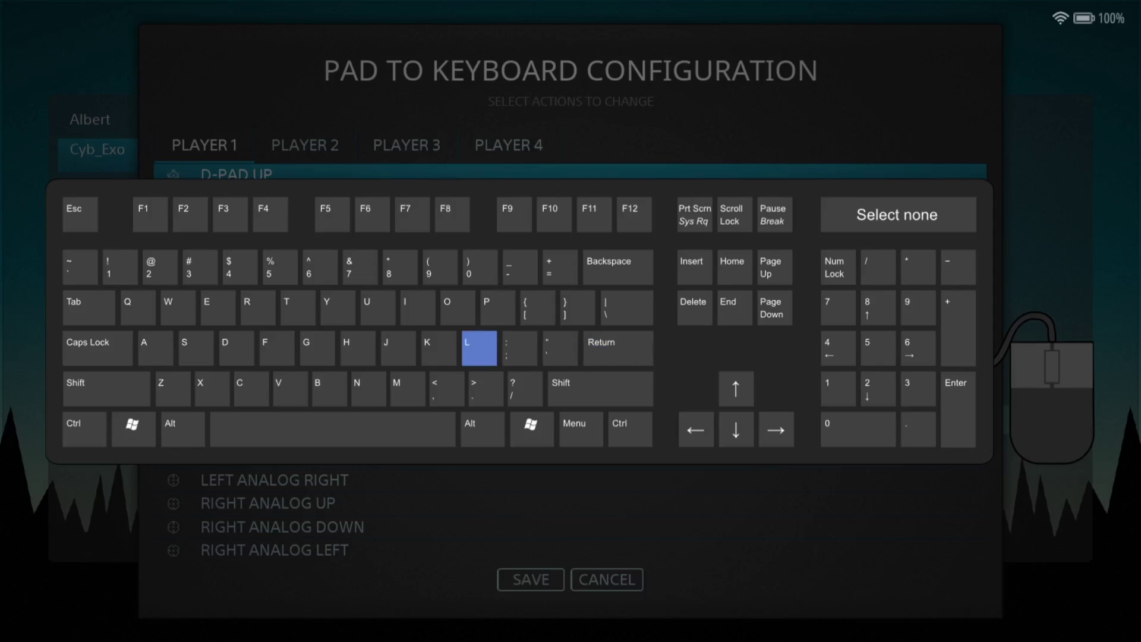
pyautogui.press('Left')
pyautogui.press('Left')
pyautogui.press('Left')
pyautogui.press('Left')
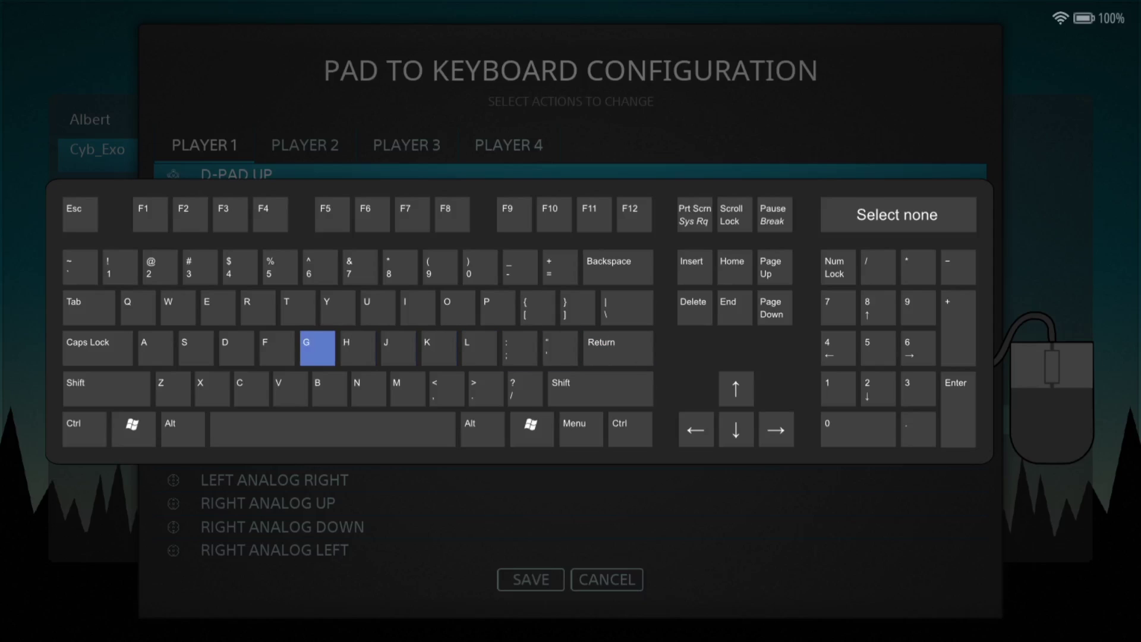
pyautogui.press('Up')
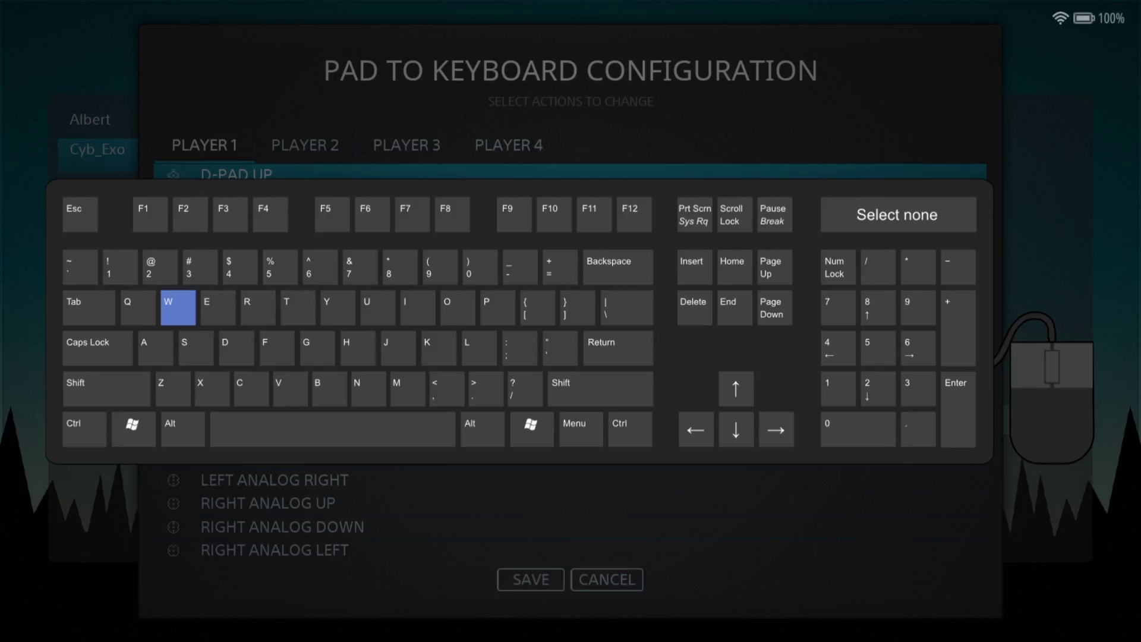
pyautogui.press('Return')
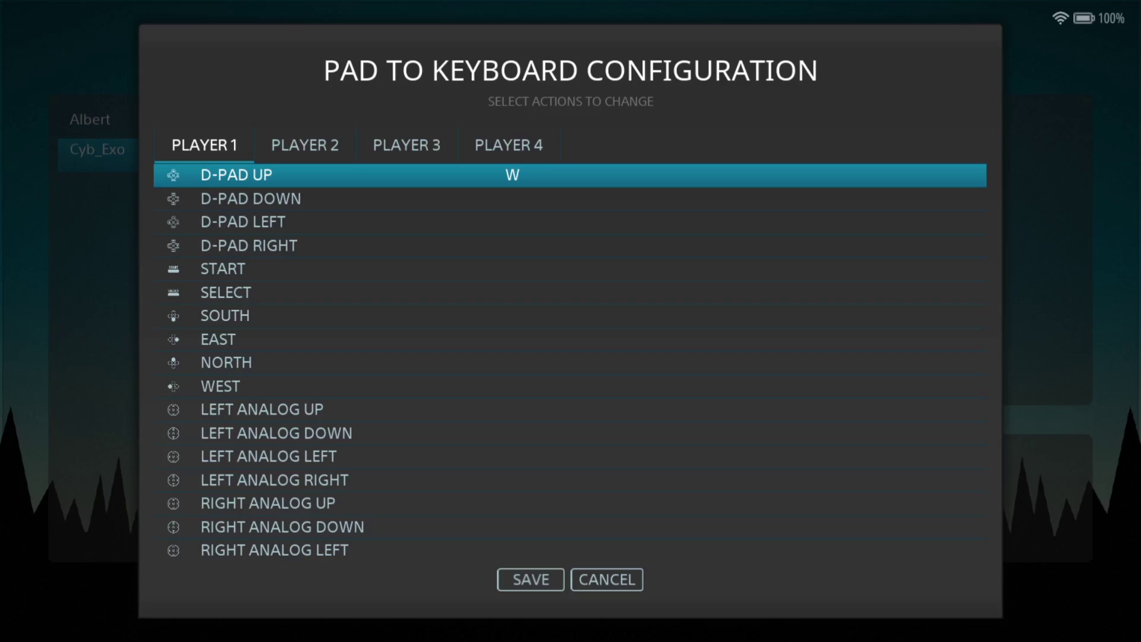
pyautogui.press('Down')
pyautogui.press('Down')
pyautogui.press('Down')
pyautogui.press('Down')
pyautogui.press('Down')
pyautogui.press('Down')
pyautogui.press('Down')
pyautogui.press('Down')
pyautogui.press('Down')
pyautogui.press('Down')
pyautogui.press('Down')
pyautogui.press('Down')
pyautogui.press('Down')
pyautogui.press('Down')
pyautogui.press('Down')
pyautogui.press('Down')
pyautogui.press('Down')
pyautogui.press('Down')
pyautogui.press('Down')
pyautogui.press('Down')
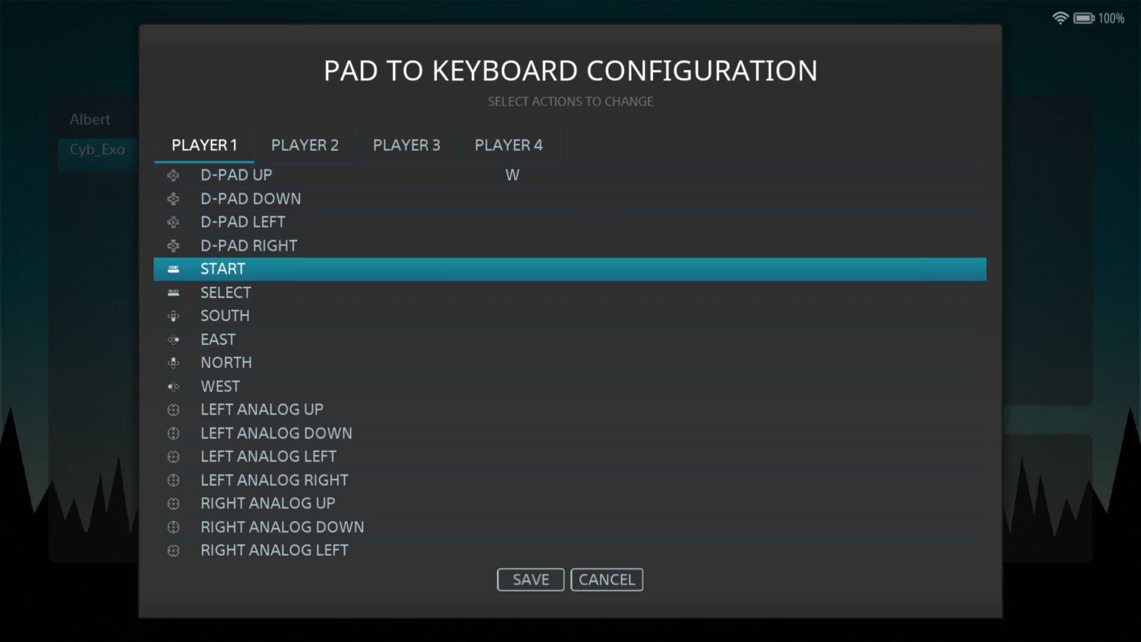
pyautogui.press('Down')
pyautogui.press('Down')
pyautogui.press('Down')
pyautogui.press('Down')
pyautogui.press('Down')
pyautogui.press('Down')
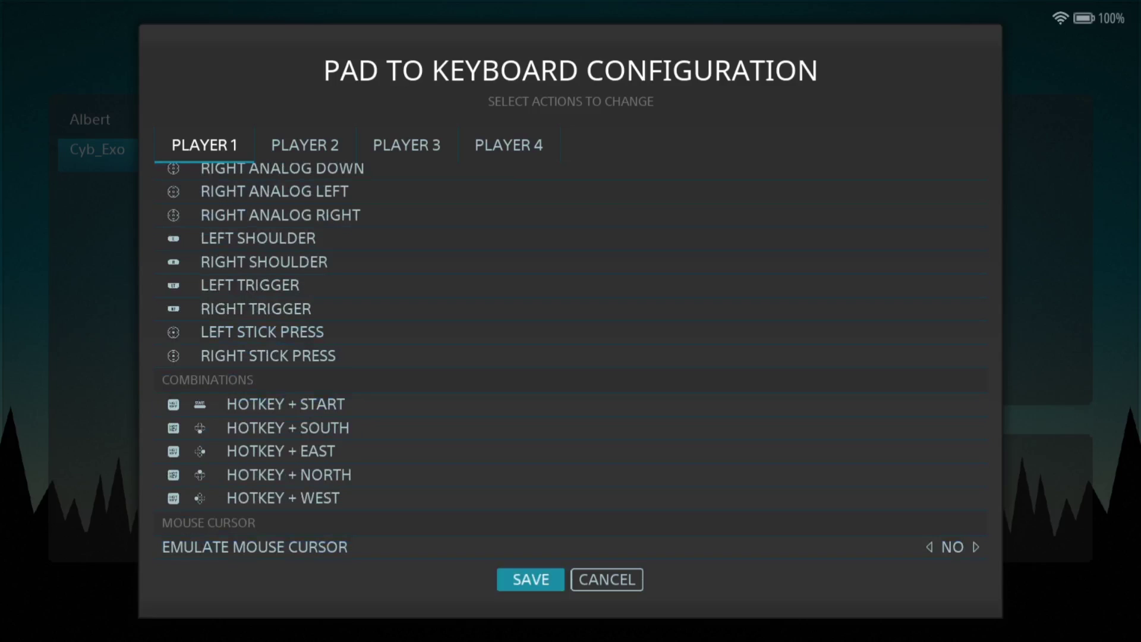
# Save the pad-to-keyboard profile with D-Pad Up mapped to W.
pyautogui.press('Return')
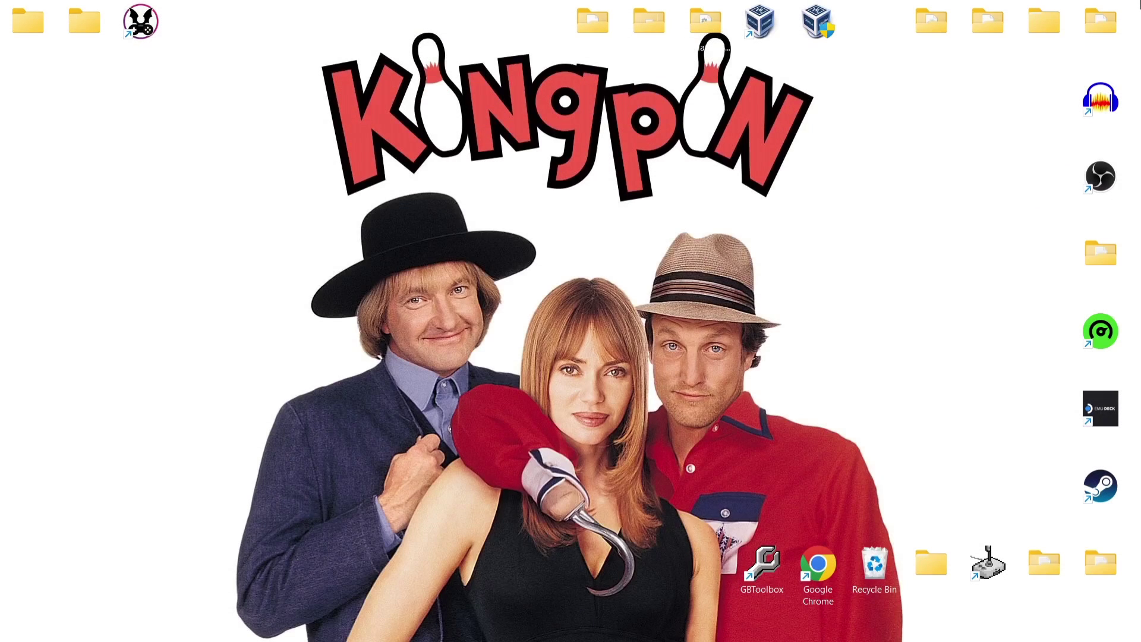